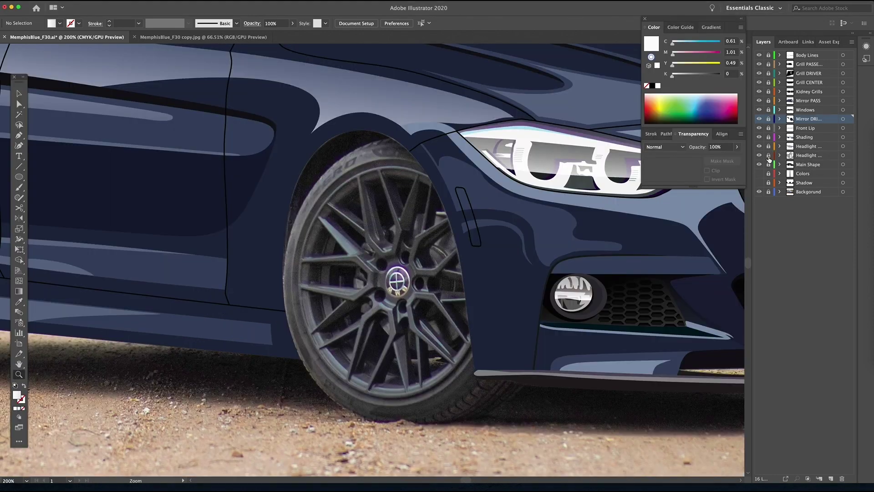
Delete the Colors layer and add a layer named Front Wheel in Magenta directly above the Shadow layer.
left_click_drag(804, 175, 842, 478)
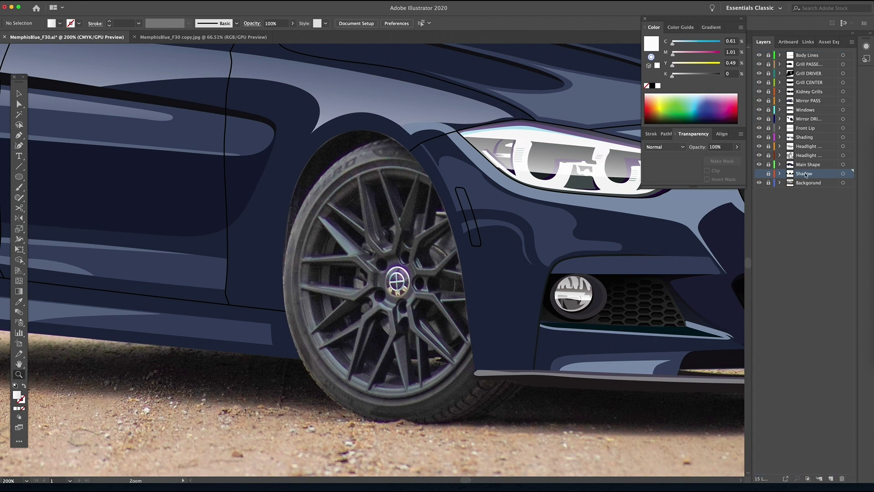
left_click(831, 479)
double_click(791, 177)
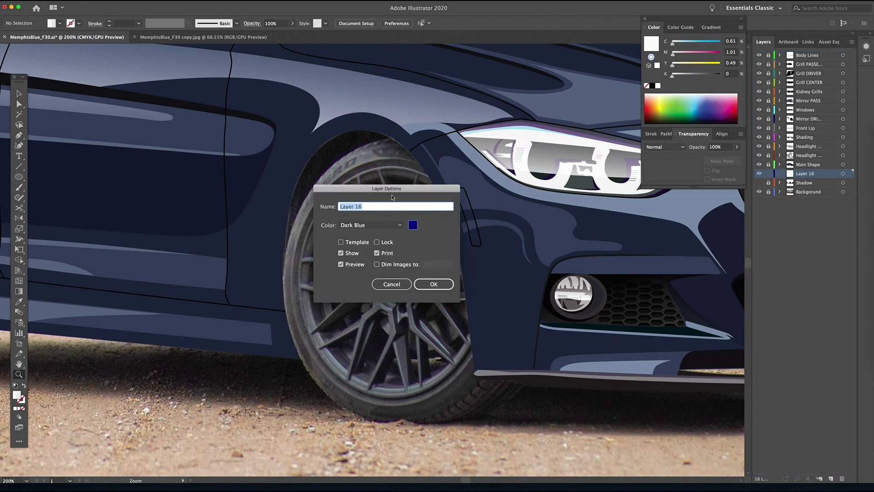
type("Front Wheel")
left_click(378, 225)
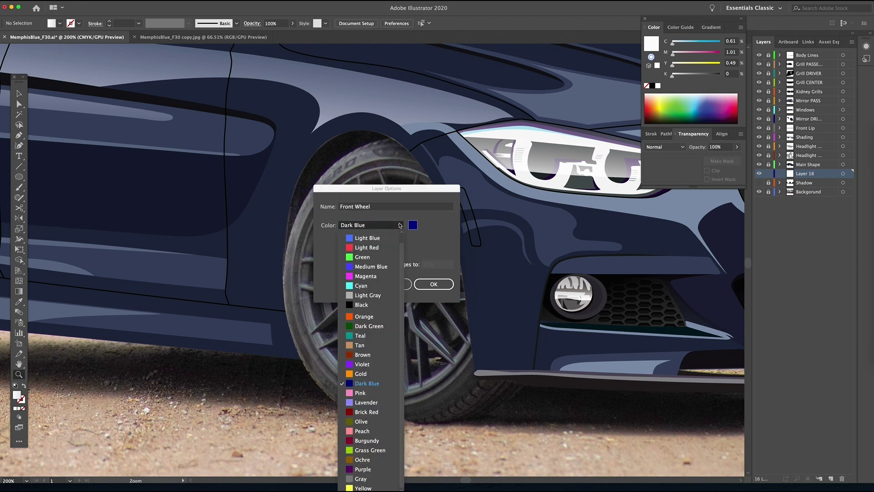
left_click(380, 276)
left_click(434, 283)
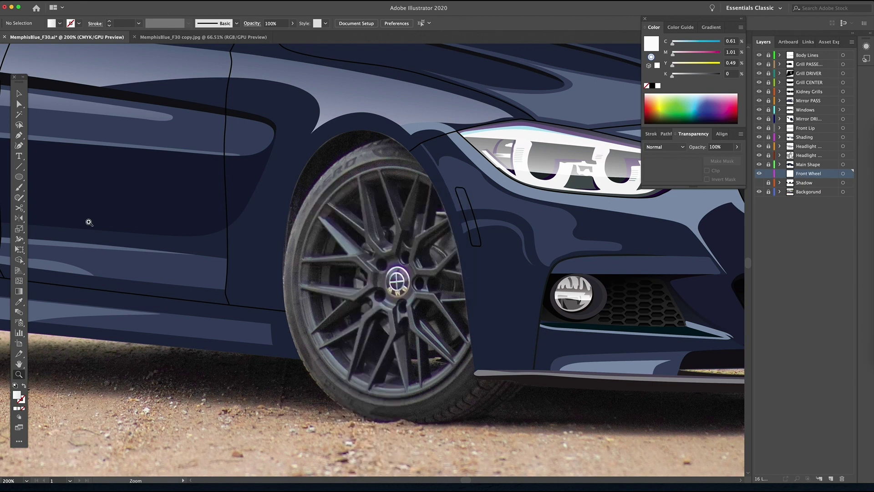
Draw an ellipse about 183 by 224 px around the front wheel's rim, with no fill and a black stroke.
key("l")
left_click_drag(396, 282, 488, 400)
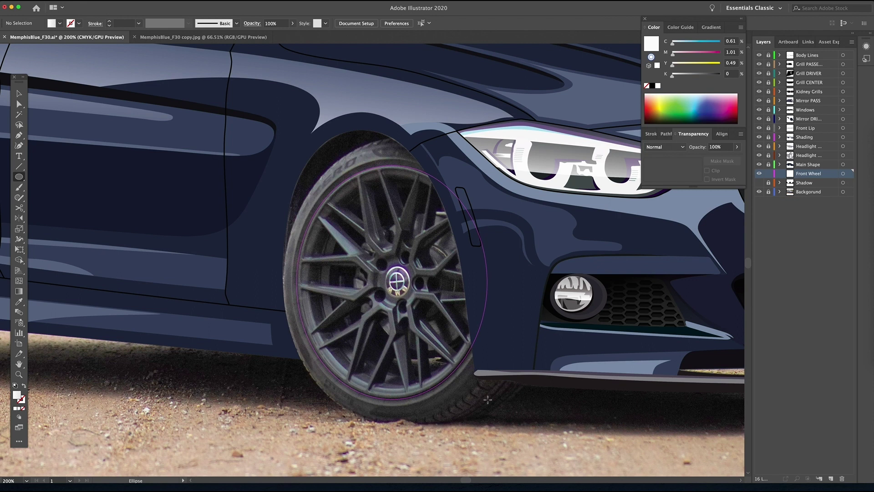
left_click_drag(488, 399, 487, 399)
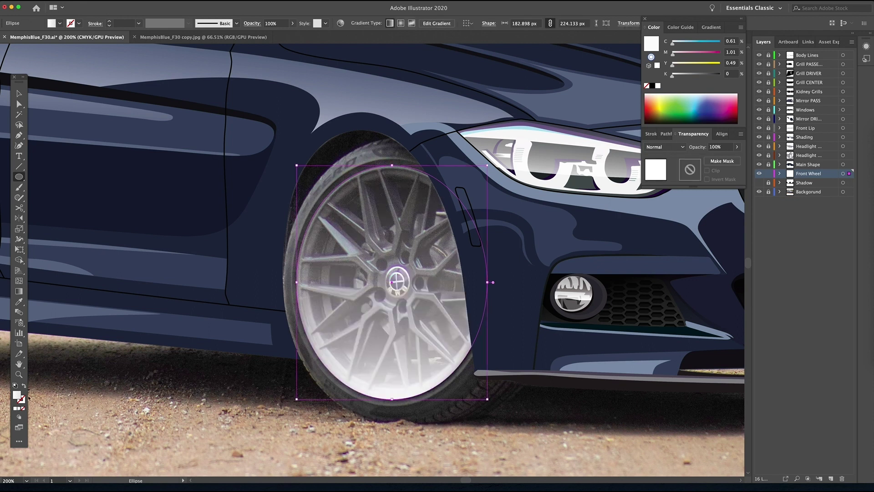
left_click(15, 386)
left_click(23, 409)
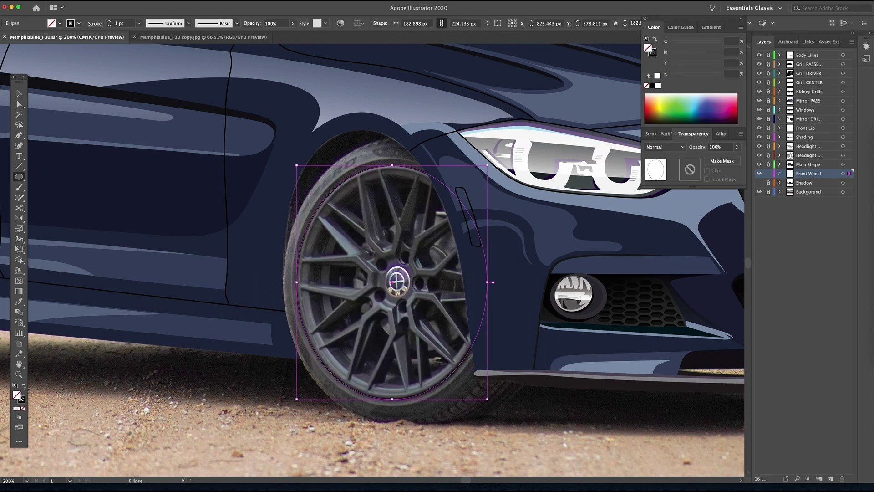
Set the rim ellipse's stroke colour to C 100, M 0, Y 0, K 0.
double_click(21, 398)
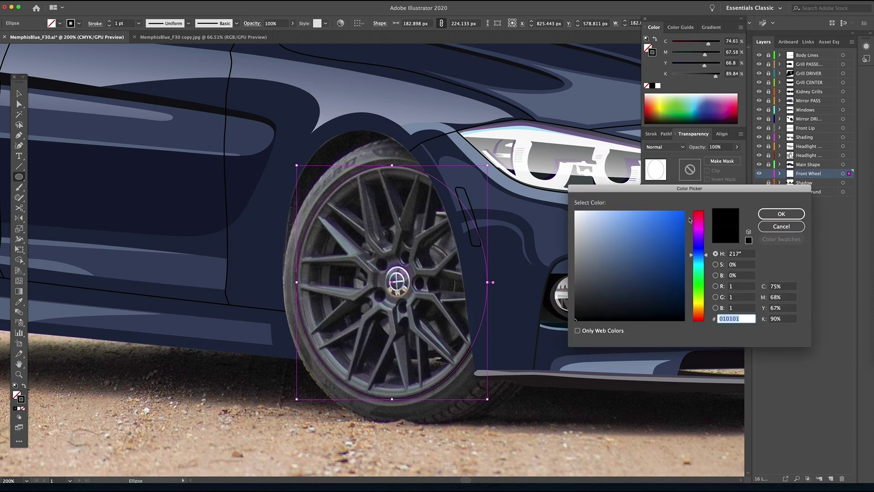
key("Tab")
type("10")
key("Tab")
type("0")
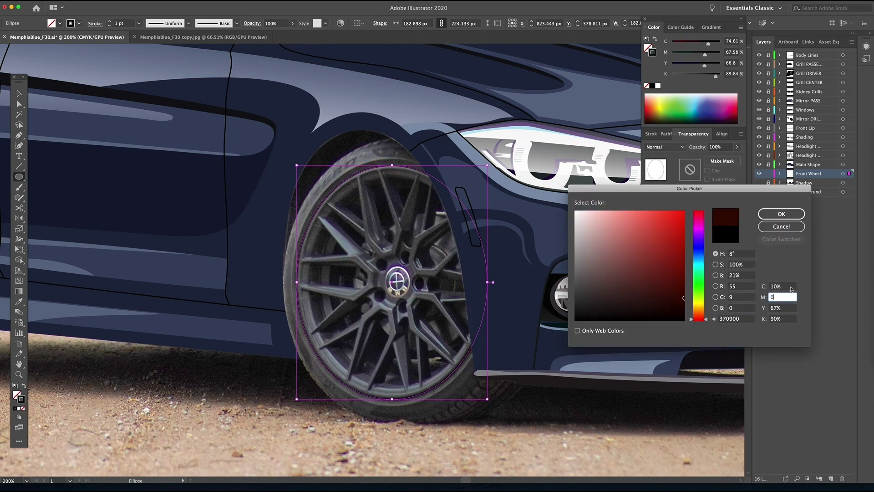
left_click(790, 287)
type("100")
key("Tab")
type("0\t0\t0")
key("Return")
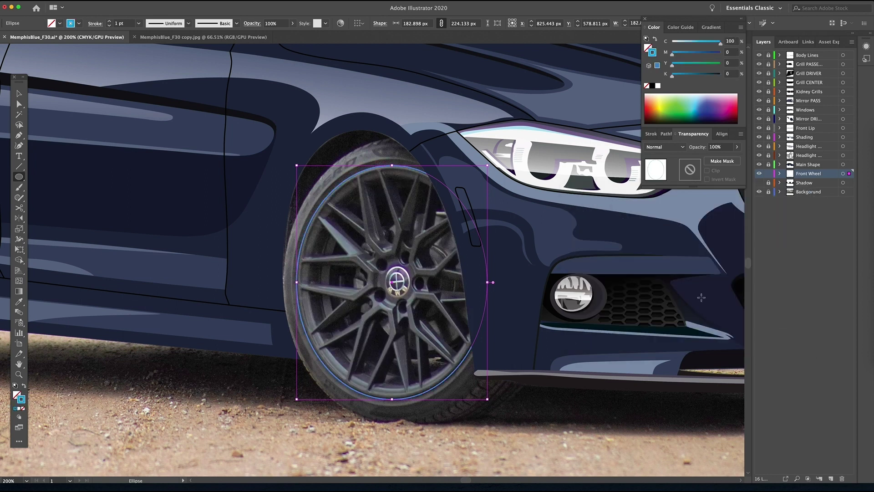
Set the rim ellipse's stroke colour to C 0, M 100, Y 0, K 0.
key("z")
left_click(410, 288)
left_click_drag(413, 285, 455, 276)
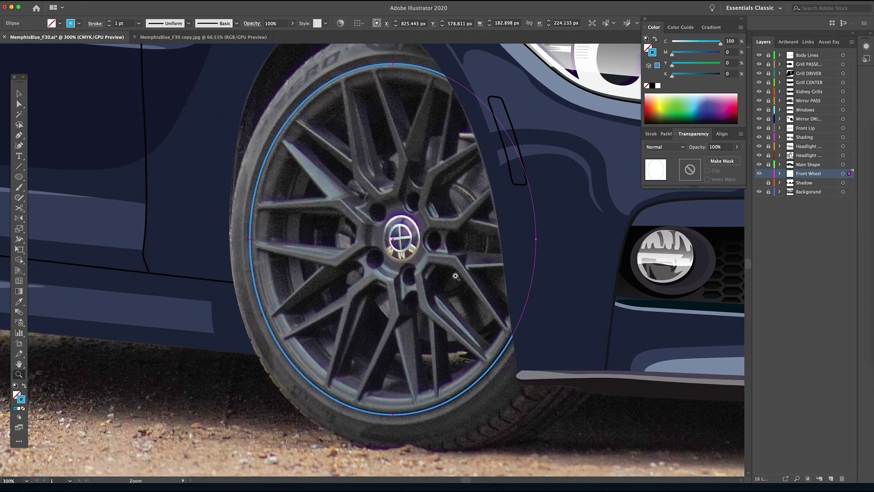
double_click(25, 402)
double_click(783, 287)
type("0")
key("Tab")
type("100")
key("Tab")
key("Return")
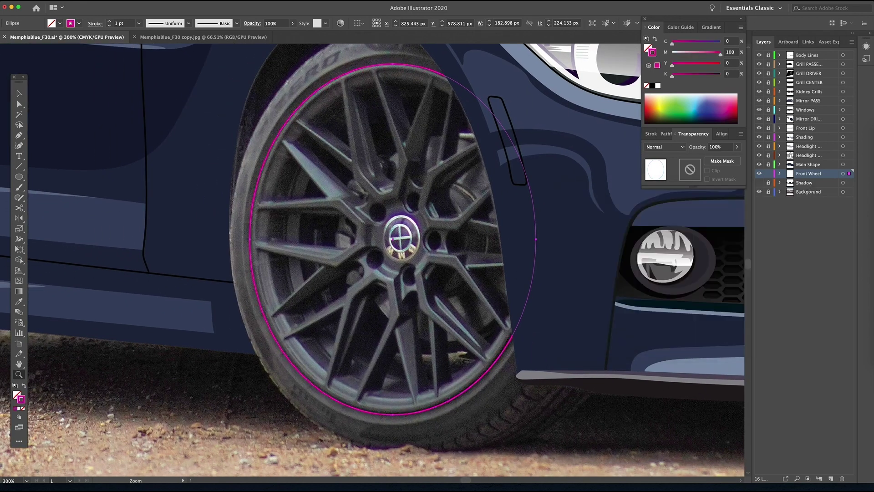
Duplicate the rim ellipse and resize the copy to about 166 by 205 px to follow the rim's inner edge.
scroll(445, 254, "up", 2)
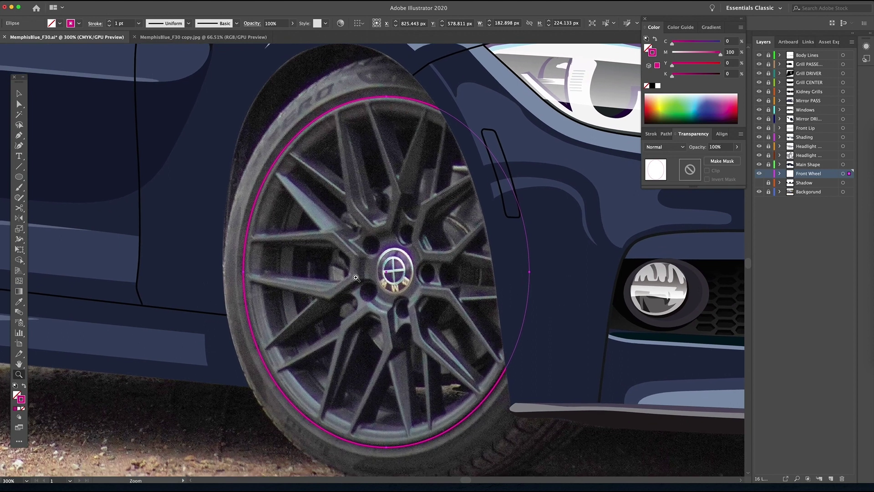
key("v")
left_click_drag(271, 169, 280, 169)
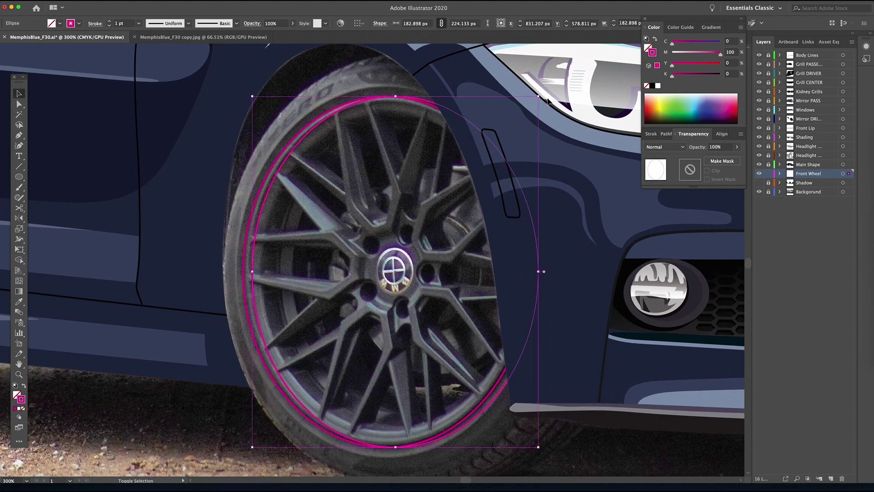
left_click_drag(538, 96, 524, 113)
mouse_move(358, 121)
left_mouse_down()
mouse_move(413, 117)
mouse_move(360, 128)
mouse_move(365, 117)
left_mouse_up()
left_click_drag(532, 275, 511, 275)
left_click_drag(386, 443, 386, 430)
left_click_drag(386, 110, 386, 110)
left_click_drag(510, 270, 520, 270)
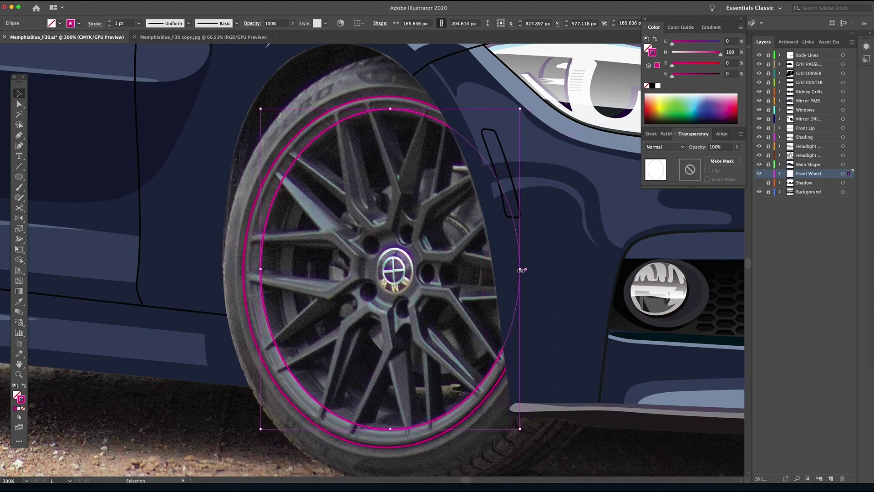
Duplicate the second ellipse and shrink the copy to about 155 by 192 px inside it, following the wheel's inner barrel.
left_click_drag(276, 198, 294, 192)
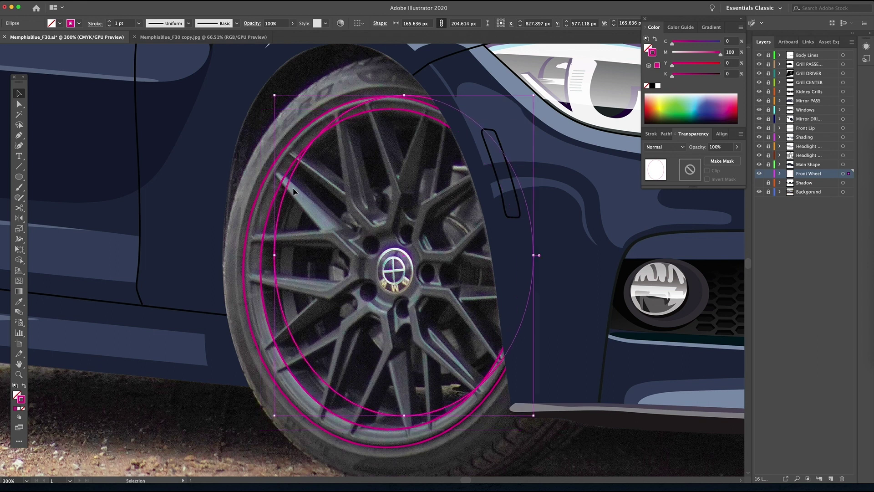
left_click_drag(535, 96, 516, 113)
left_click_drag(306, 165, 311, 171)
left_click_drag(398, 421, 383, 395)
left_click_drag(398, 396, 397, 424)
mouse_move(400, 120)
left_mouse_down()
mouse_move(401, 140)
mouse_move(400, 123)
left_mouse_up()
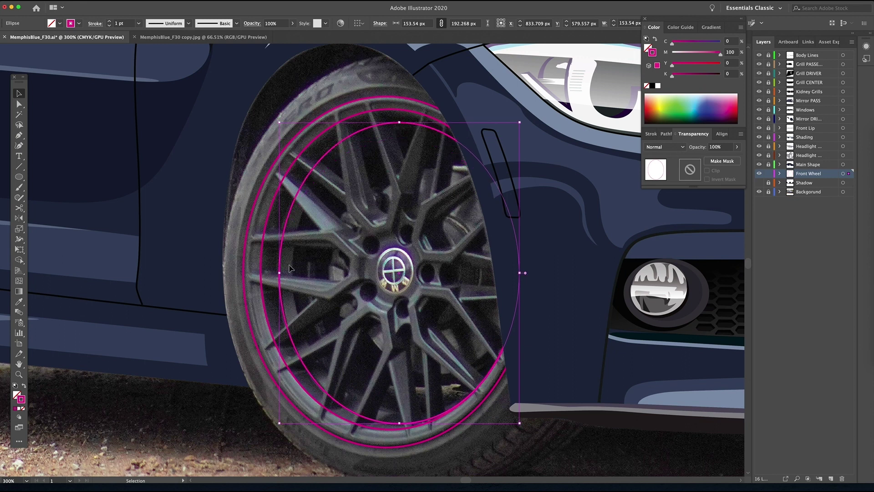
left_click_drag(280, 274, 279, 274)
Duplicate the third ellipse and fit the copy as the innermost ring, about 143 by 179 px.
left_click_drag(280, 244, 296, 242, "alt")
left_click_drag(537, 272, 521, 271)
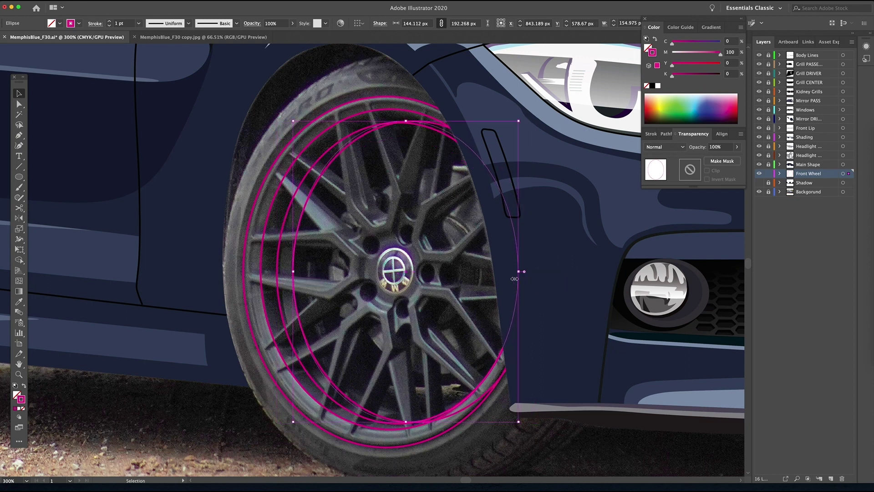
left_click_drag(409, 423, 409, 413)
left_click_drag(405, 122, 406, 133)
left_click_drag(518, 273, 516, 273)
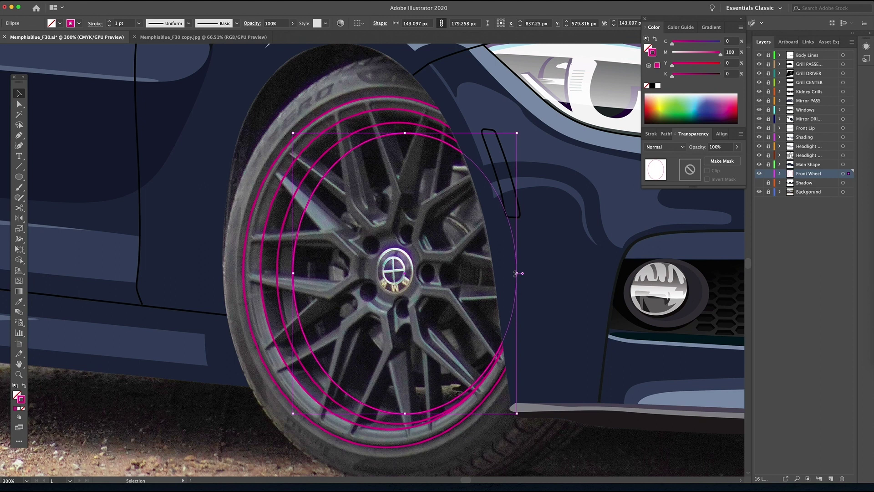
scroll(477, 292, "left", 2)
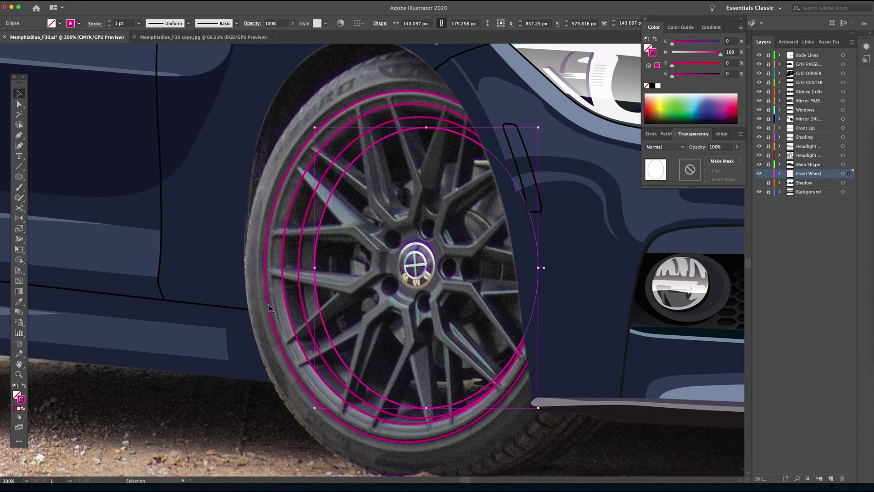
Fill the three inner ellipses with colours sampled from the photo: near-black innermost, slate grey around it, and near-black for the next.
key("i")
left_click(334, 331)
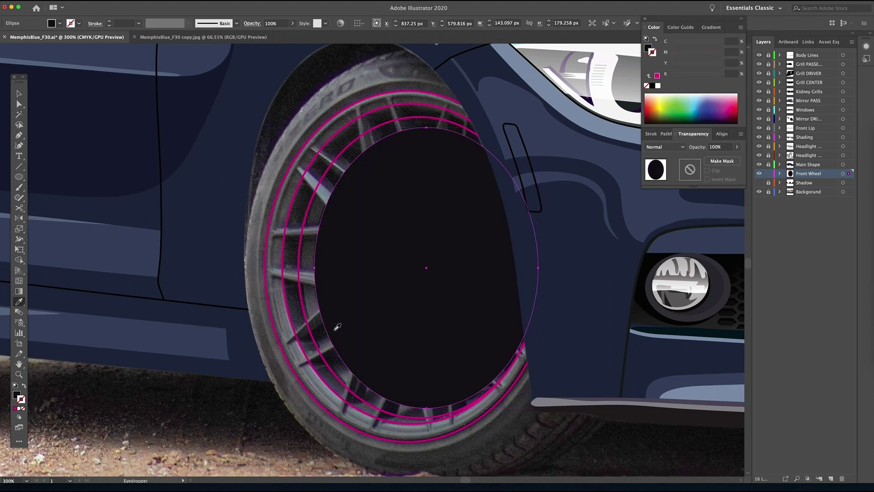
key("v")
left_click(304, 314)
key("i")
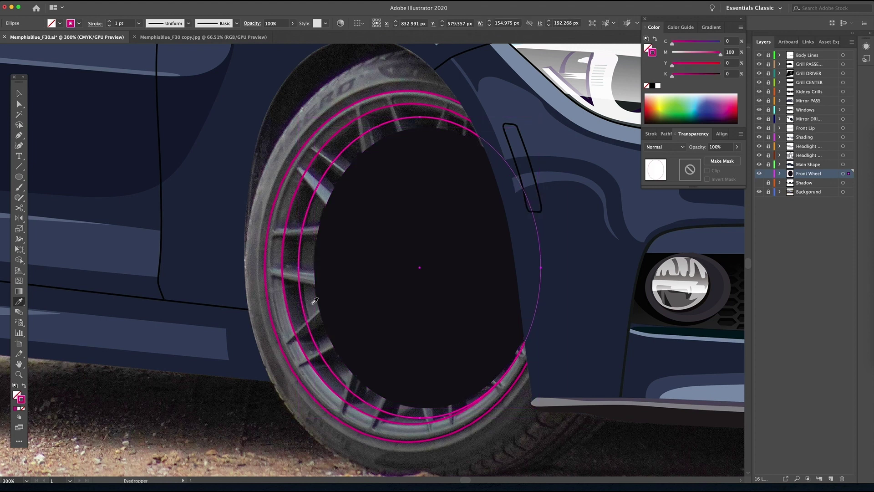
left_click(314, 301)
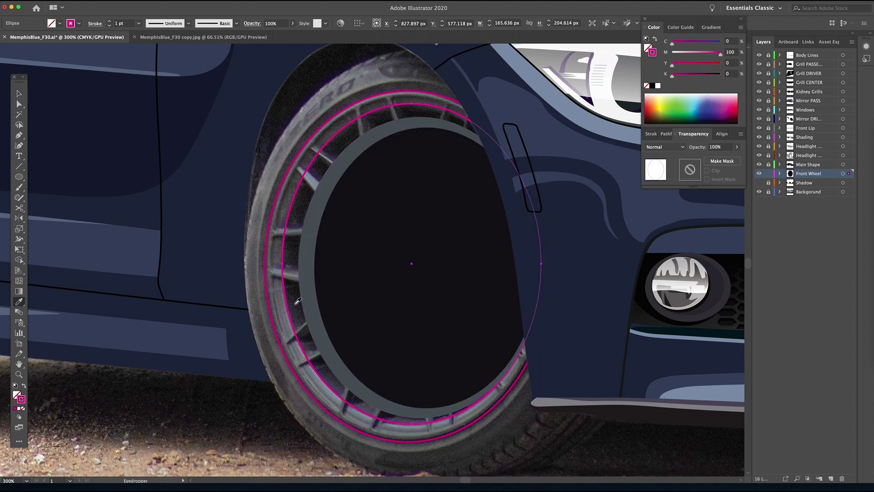
left_click(298, 299)
key("super+z")
left_click(295, 296)
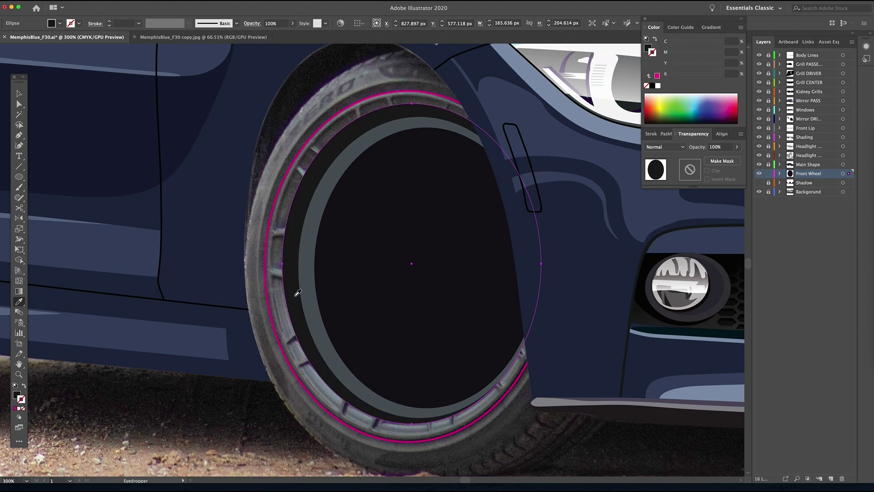
Fill the outermost ellipse with the slate grey sampled from the inner ring and set its K value to 10%.
left_click(269, 304, "super")
left_click(330, 392)
left_click(331, 392)
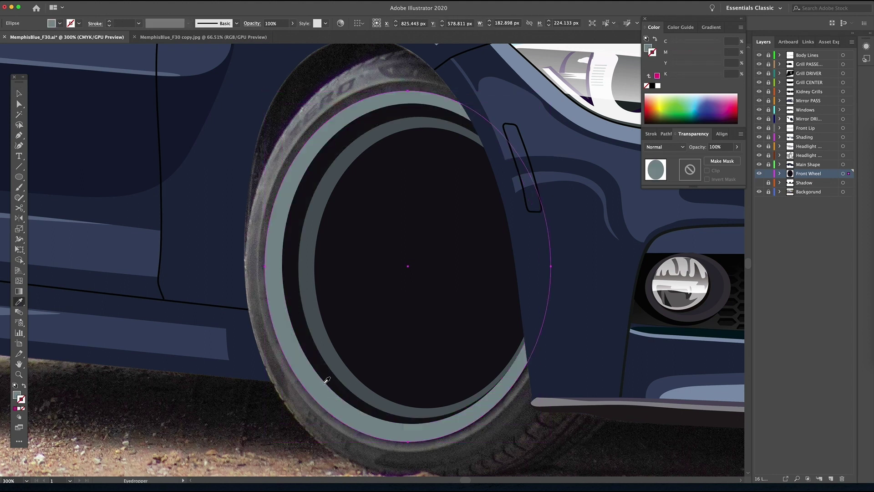
left_click(306, 286)
key("v")
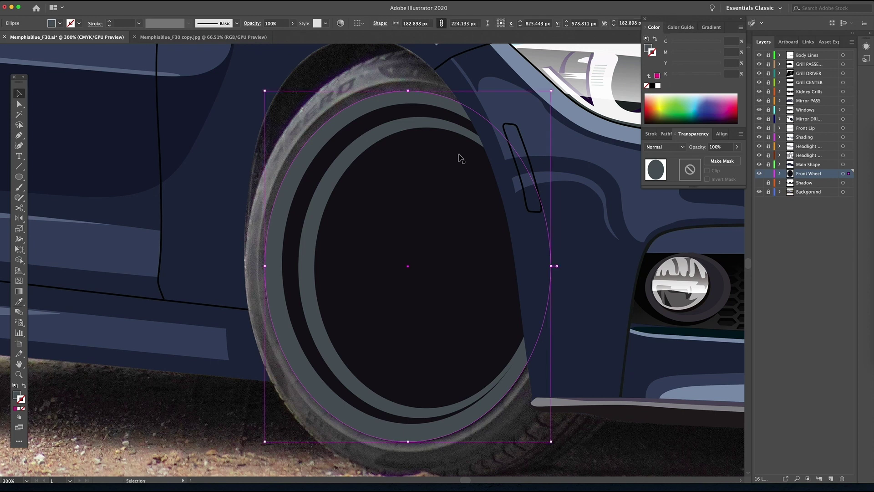
key("x")
left_click_drag(689, 75, 683, 77)
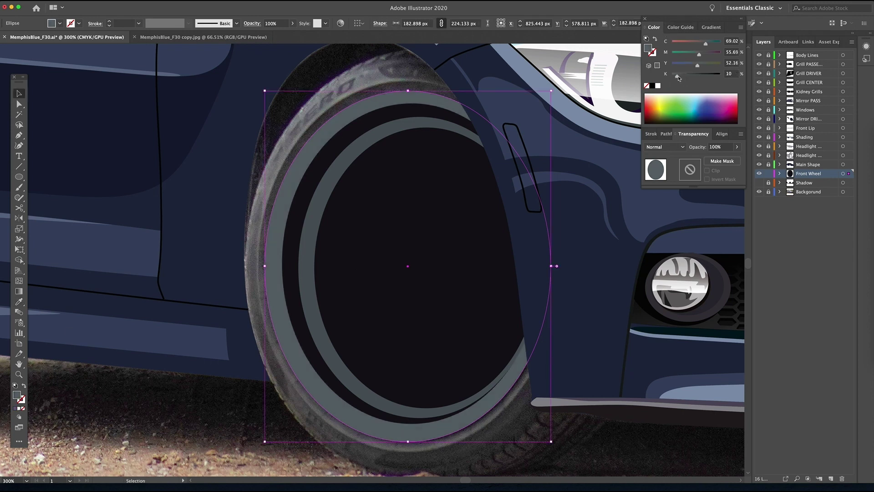
Hide the Main Shape layer and widen the inner ellipses so their right sides meet the outermost ellipse's right edge.
left_click(422, 124)
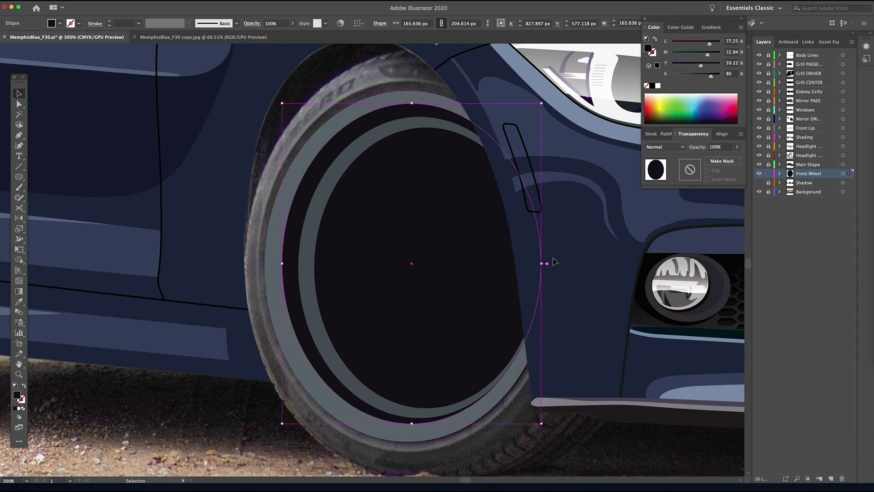
left_click(759, 165)
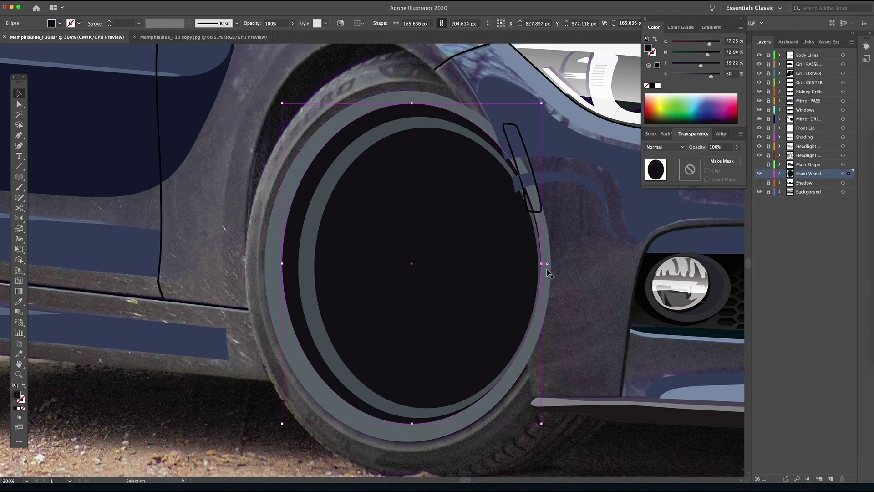
left_click_drag(542, 263, 550, 266)
left_click(539, 272)
left_click(525, 279)
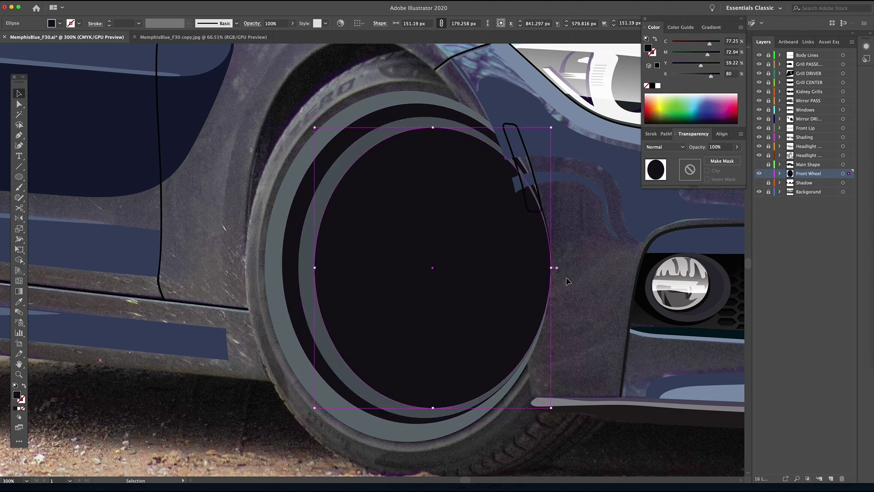
left_click(568, 281)
Expand the Front Wheel layer and hide its four ellipses to expose the wheel photo.
scroll(441, 415, "up", 1)
left_click(780, 173)
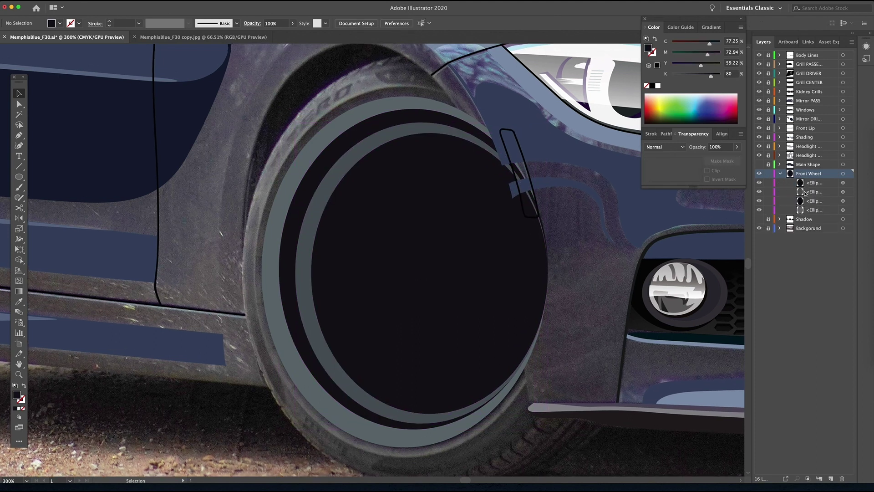
left_click_drag(762, 200, 760, 182)
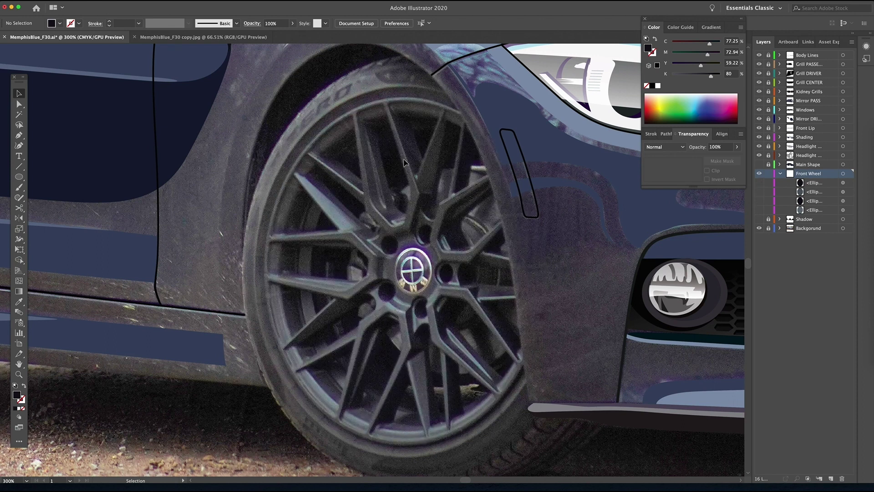
Draw an ellipse about 116 by 133 px over the wheel's hub and inner spokes on the Front Wheel layer.
key("z")
left_click(404, 258)
left_click_drag(404, 258, 365, 243)
key("v")
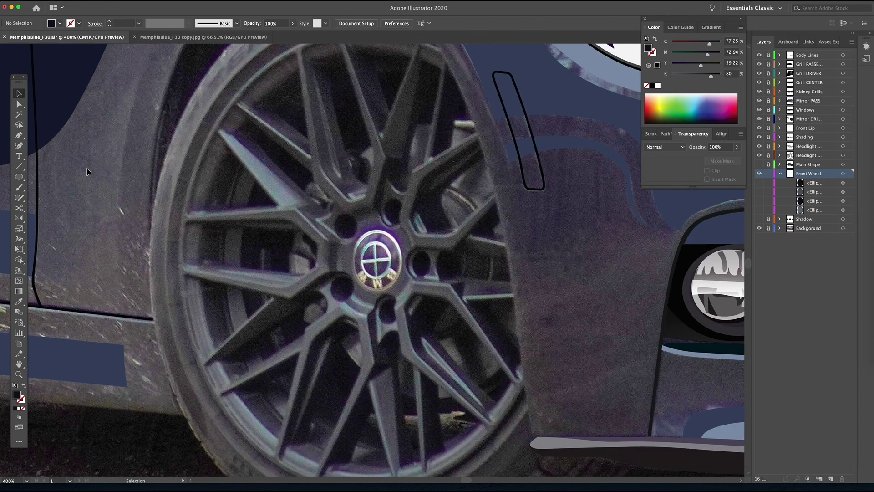
key("l")
left_click_drag(354, 158, 545, 399)
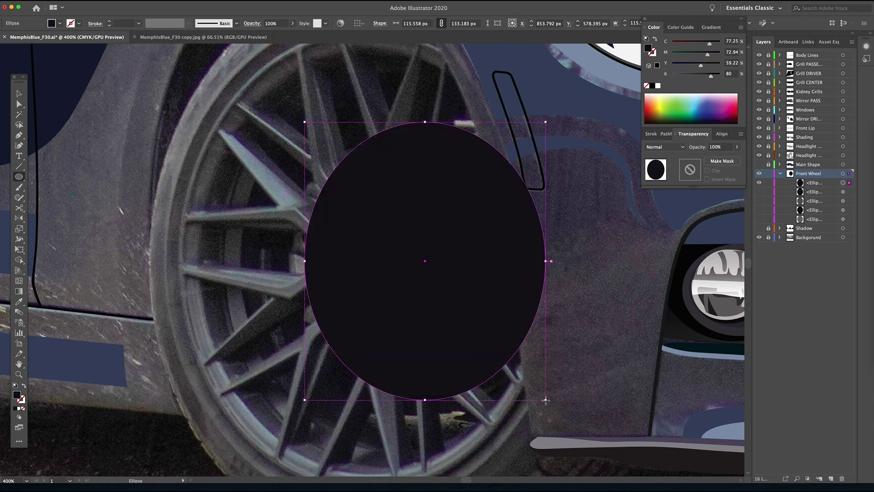
Fill the new ellipse with the slate grey sampled from the inner ring at K 47%, and hide all five ellipses.
key("v")
left_click(24, 386)
key("i")
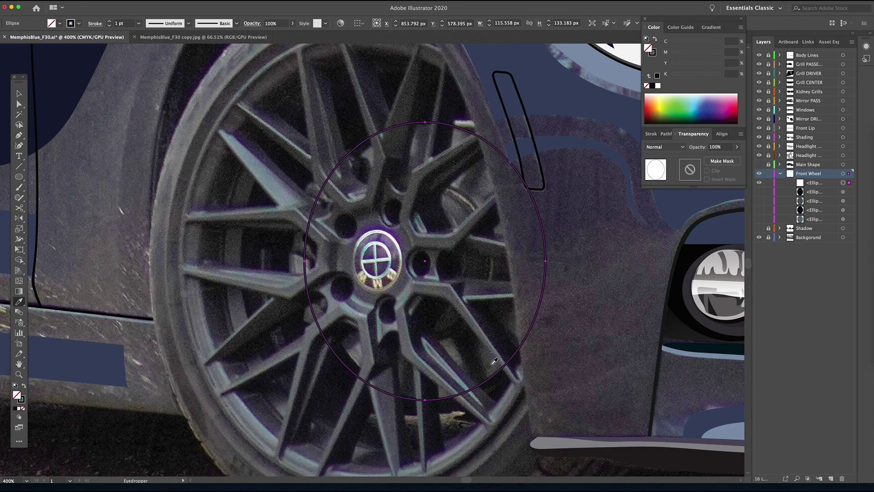
left_click(459, 349)
left_click(761, 220)
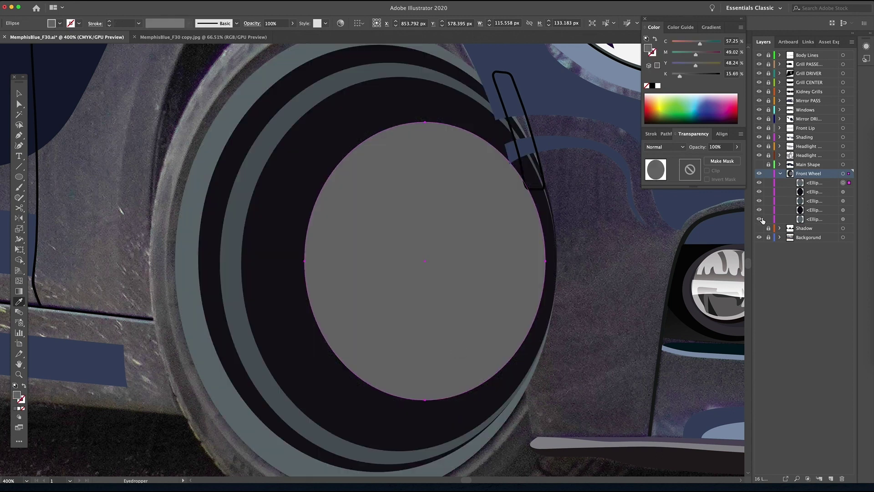
left_click(234, 226)
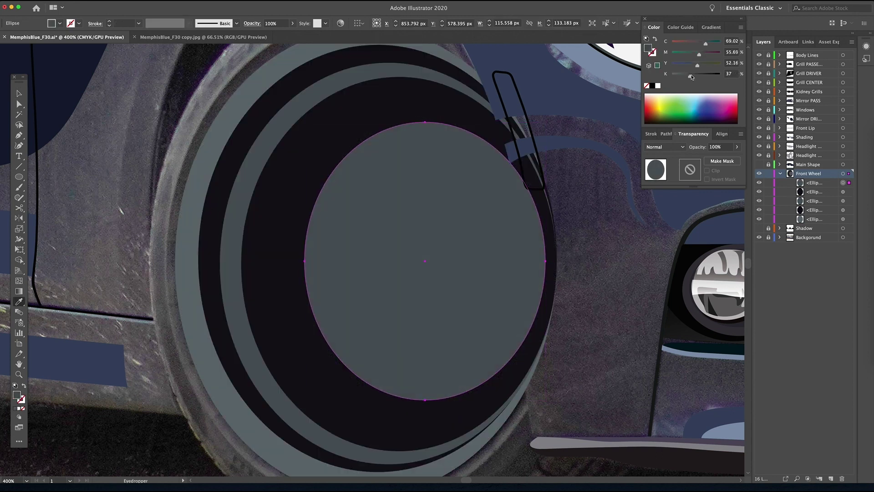
left_click_drag(690, 76, 694, 77)
left_click_drag(759, 183, 759, 219)
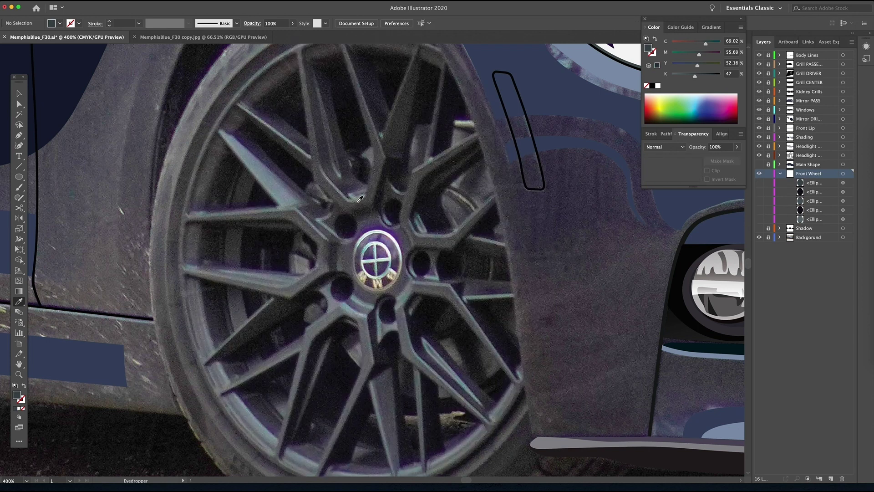
Trace the left edge and curved top of the dark recess beside the lower-left spoke with the Pen tool.
key("n")
key("p")
scroll(293, 424, "down", 2)
left_click(291, 424)
left_click(295, 397)
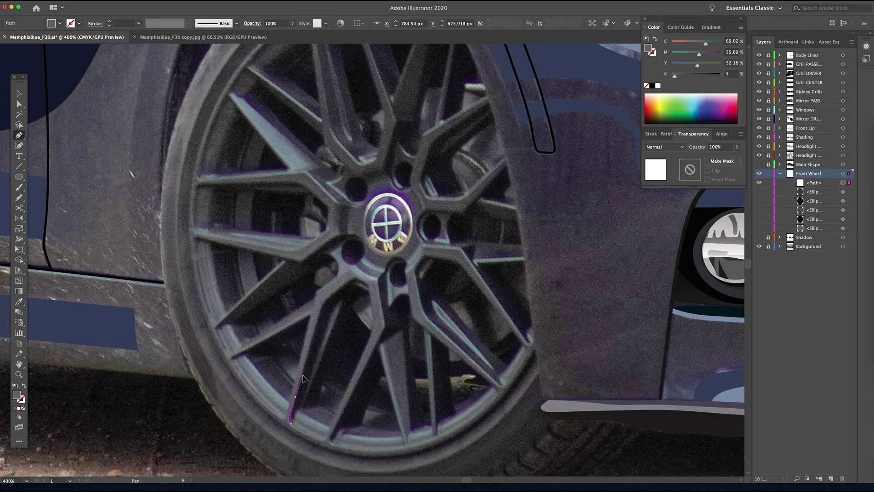
scroll(304, 376, "up", 1)
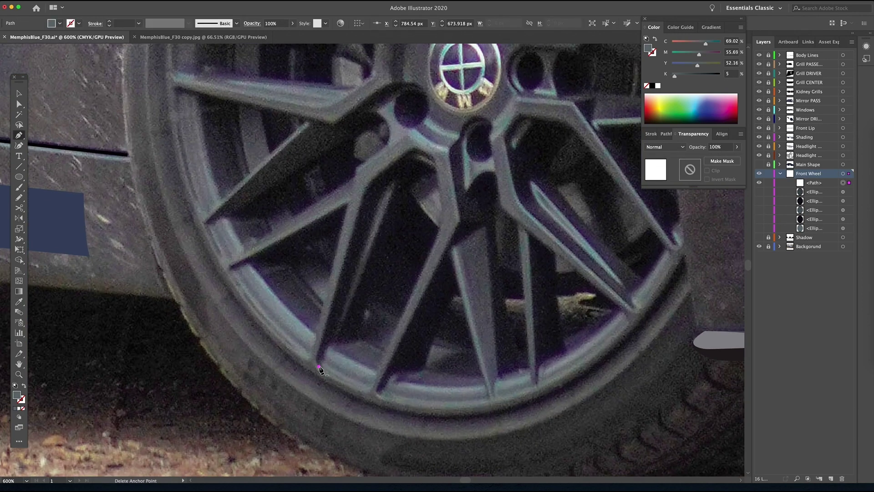
left_click(323, 335)
key("super+z")
left_click_drag(318, 350, 321, 338)
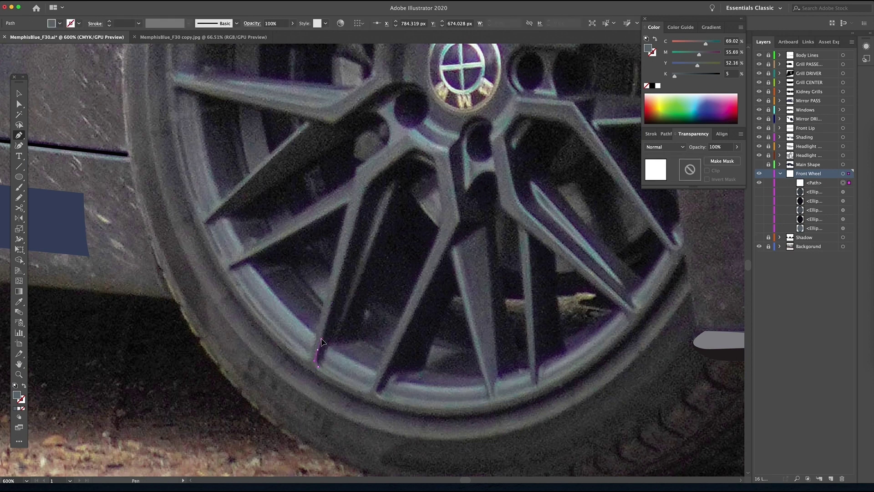
left_click(359, 212)
left_click(384, 172)
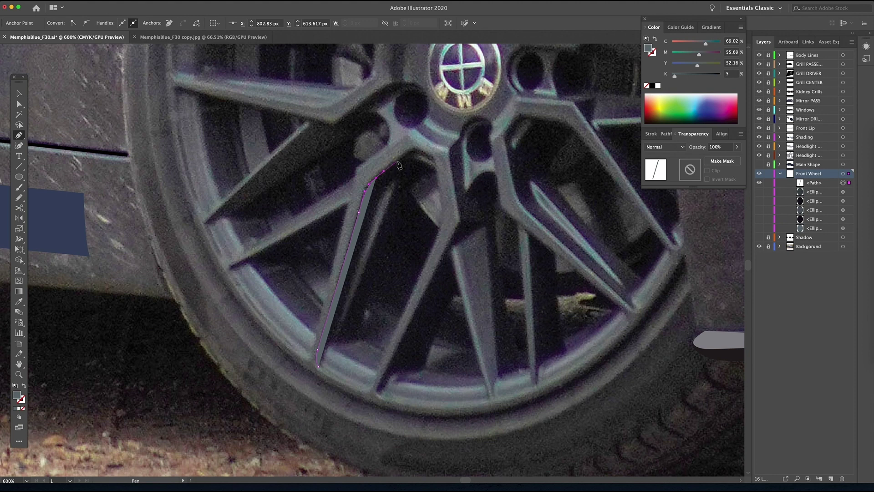
left_click(400, 159)
left_click(408, 156)
left_click_drag(431, 164, 437, 168)
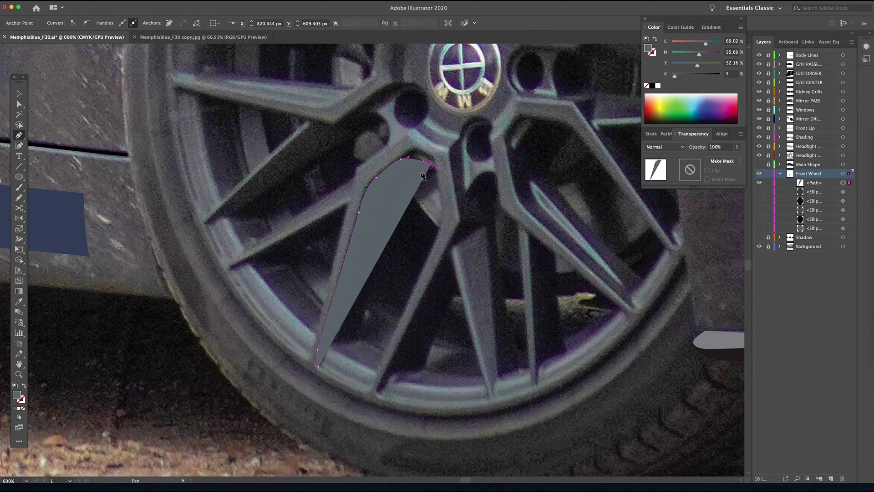
Swap the path's fill and stroke, and trace the recess's inner edge and base back to the spoke tip to close it.
left_click(23, 385)
left_click(431, 165)
left_click(408, 189)
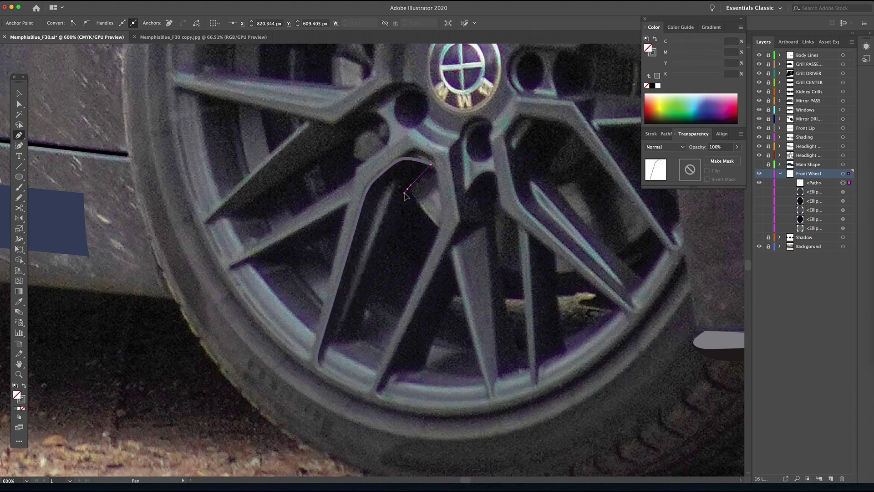
left_click_drag(405, 201, 406, 207)
left_click(405, 200)
left_click(354, 340)
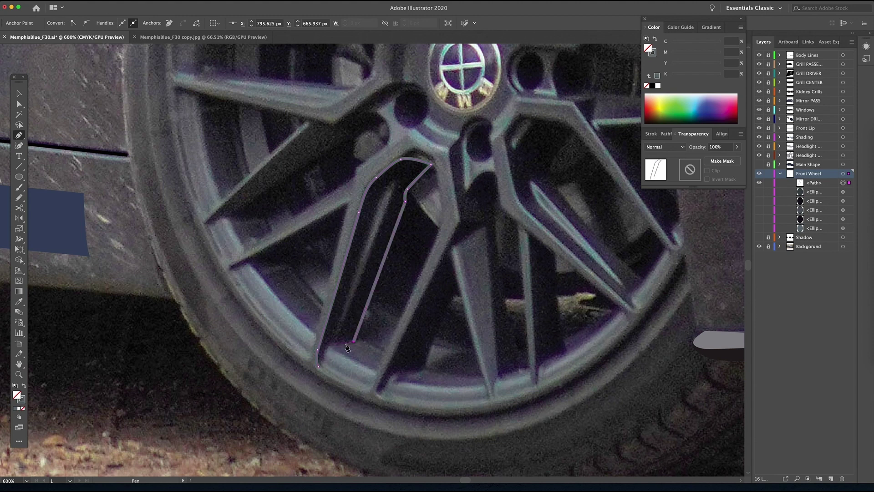
left_click_drag(341, 343, 340, 344)
left_click_drag(329, 345, 318, 373)
Trace the narrow highlight sliver inside the outlined lower-left recess as a closed path, redoing its rounded upper end.
key("v")
left_click(339, 328)
key("p")
left_click(335, 333)
left_click(378, 198)
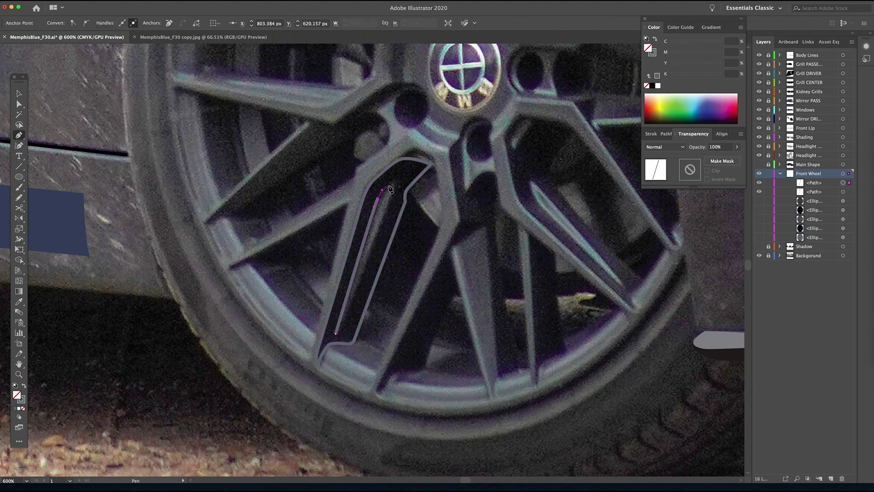
left_click_drag(394, 182, 389, 207)
left_click_drag(383, 219, 378, 228)
key("super+z")
key("super+z")
key("super+z")
left_click_drag(391, 182, 395, 183)
left_click_drag(382, 222, 381, 222)
left_click(336, 333)
Trace the small triangular dark gap to the left of the outlined recess as a closed path.
left_click_drag(360, 275, 412, 342)
left_click(282, 333)
left_click(399, 270)
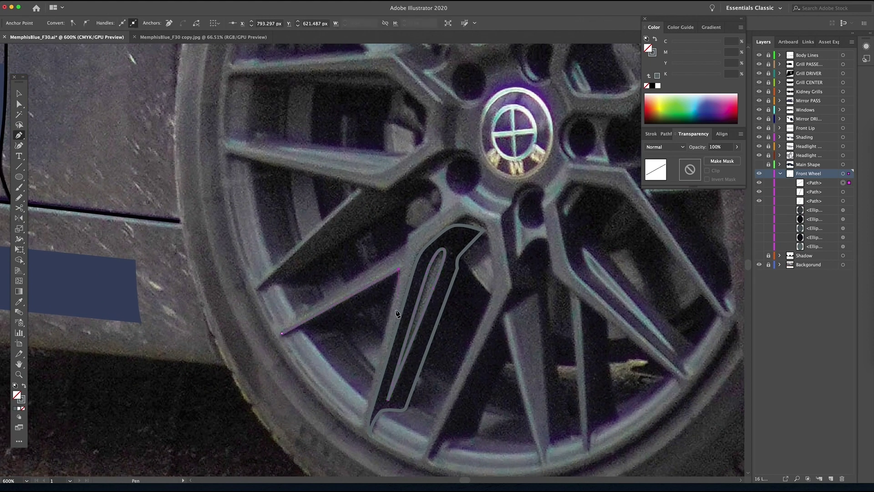
left_click(392, 301)
left_click(339, 333)
left_click(299, 330)
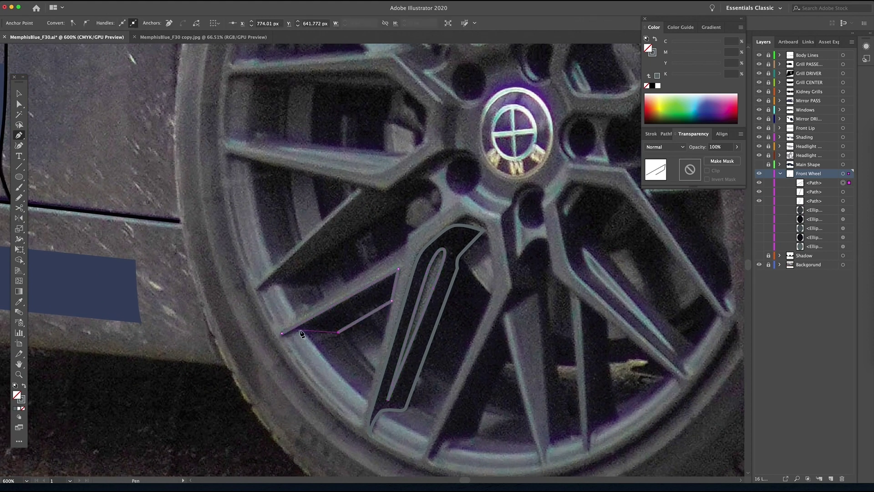
left_click(282, 333)
Trace the long dark gap under the next spoke, from the rim up to its curved end by the hub, as a closed path.
left_click_drag(335, 285, 328, 326)
left_click(250, 330)
left_click(358, 231)
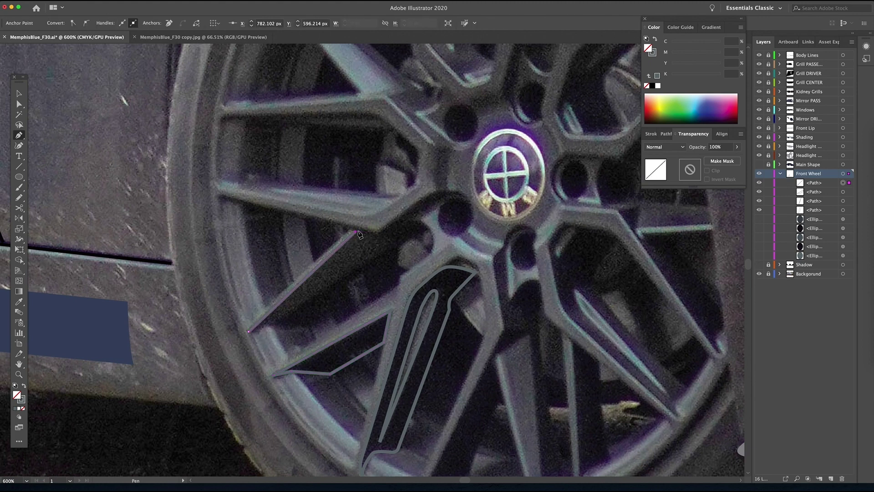
key("super+z")
left_click(357, 230)
left_click(249, 331)
left_click(357, 229)
left_click_drag(376, 234, 440, 249)
left_click(398, 220)
left_click(429, 230)
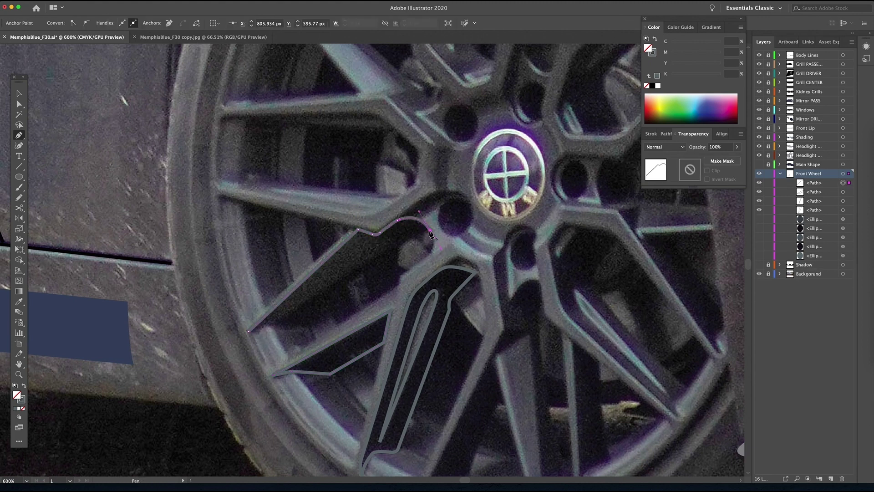
left_click(302, 326)
left_click(274, 324)
left_click_drag(249, 331, 234, 338)
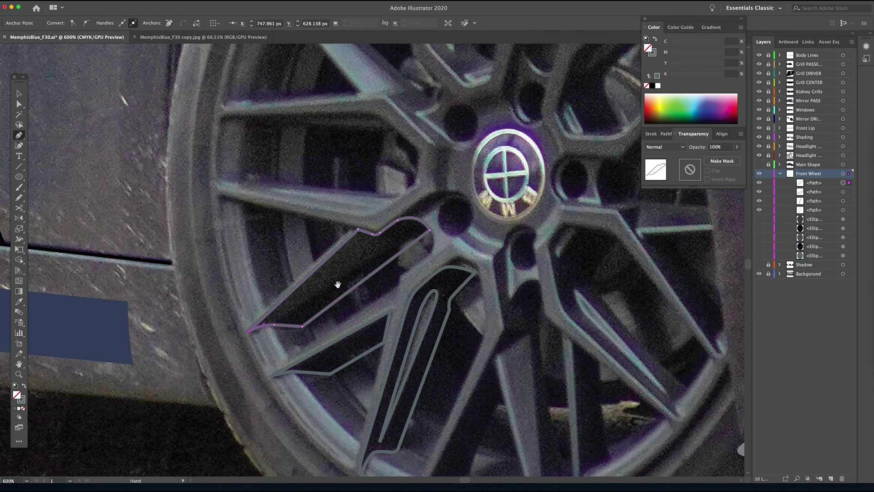
Trace the thin dark strip along the underside of the upper-left horizontal spoke as a closed path.
left_click_drag(335, 283, 308, 326)
left_click_drag(260, 197, 283, 215)
left_click(216, 185)
left_click_drag(226, 176, 236, 175)
mouse_move(359, 175)
left_mouse_down()
mouse_move(378, 177)
mouse_move(353, 191)
left_mouse_up()
left_click(392, 190)
left_click(226, 182)
left_click_drag(215, 185, 215, 191)
Swap the narrow highlight sliver's stroke and fill so it becomes a solid slate grey shape without an outline.
left_click_drag(492, 336, 359, 251)
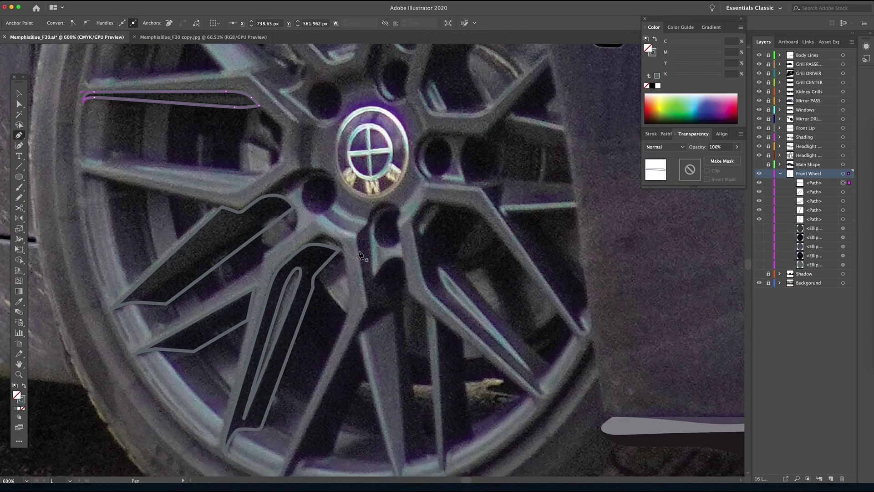
left_click_drag(423, 300, 434, 262)
key("v")
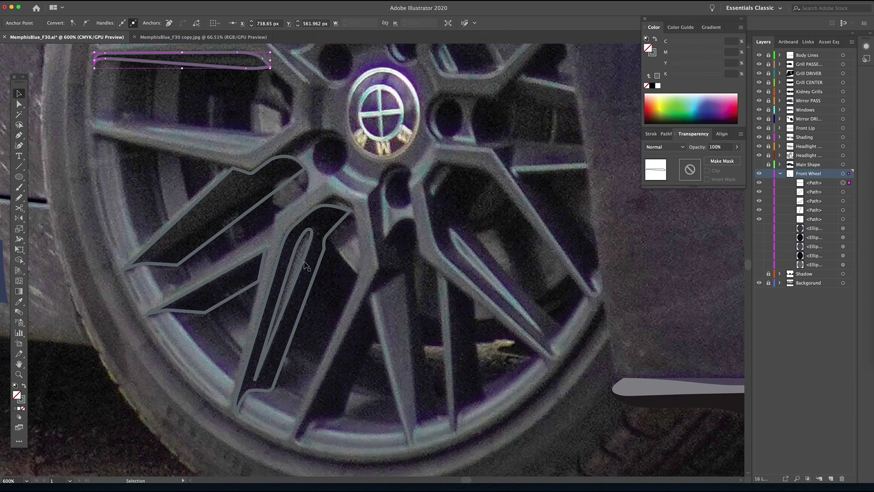
left_click(302, 265)
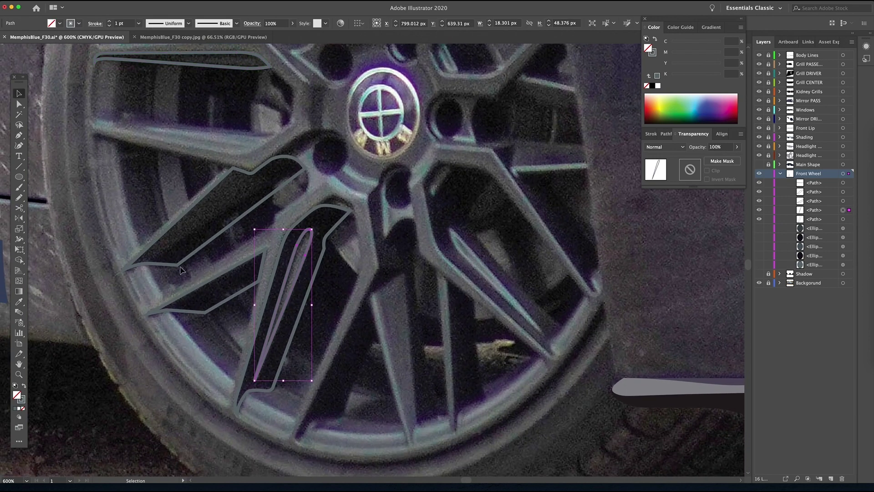
left_click(23, 386)
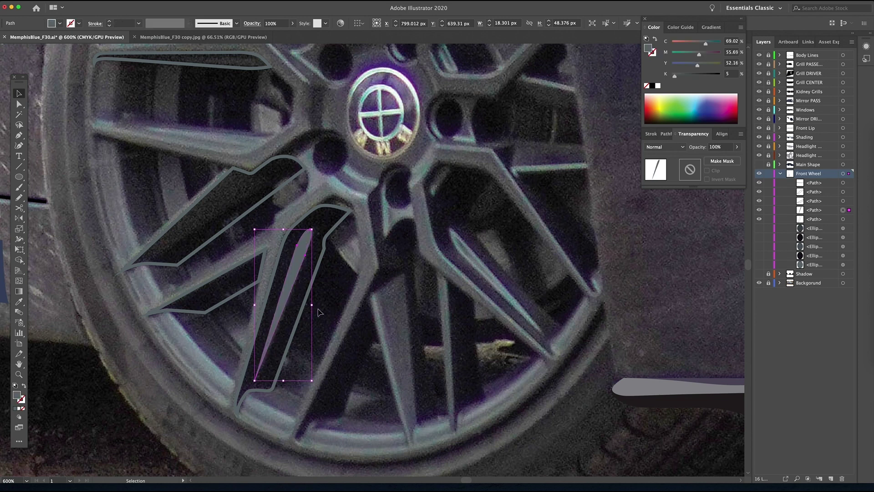
Select the four outlined dark gaps together and fill them with near-black sampled from the photo.
left_click(337, 226)
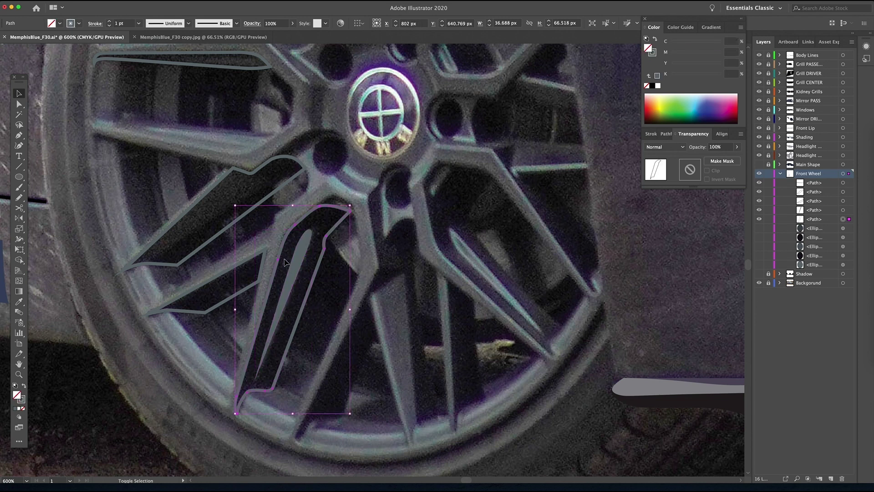
left_click(217, 311, "shift")
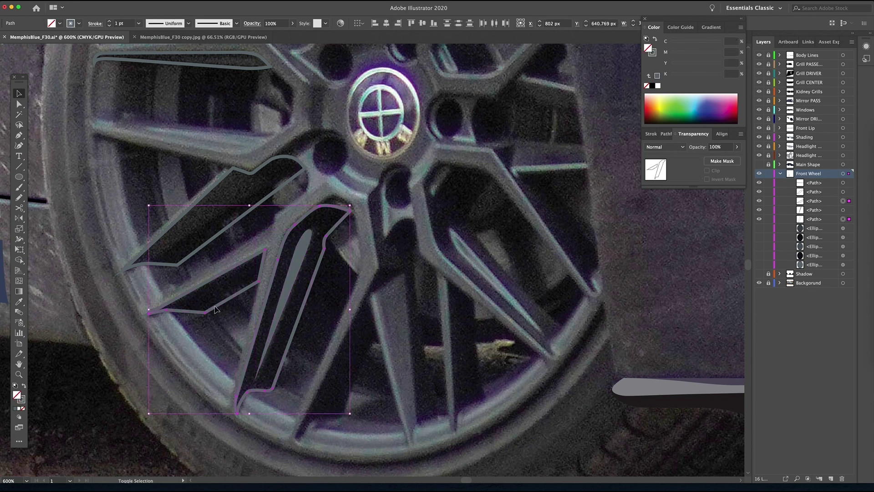
left_click(200, 251, "shift")
left_click(262, 69, "shift")
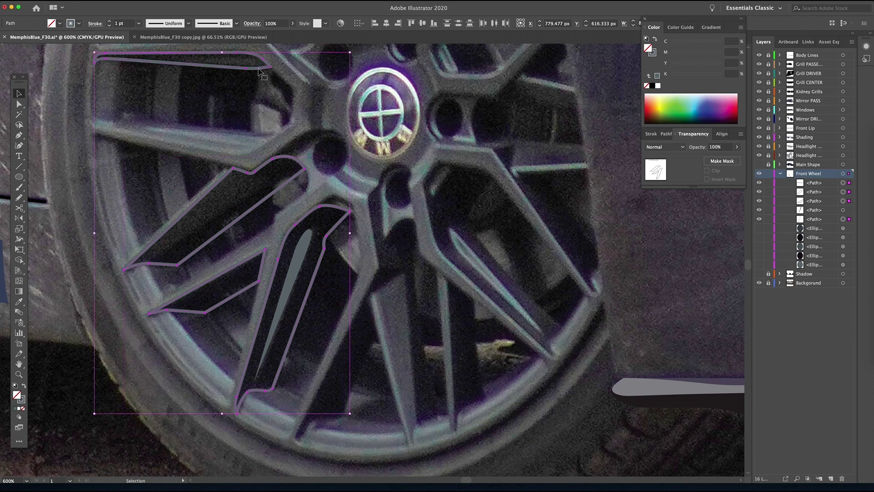
key("i")
left_click(302, 290)
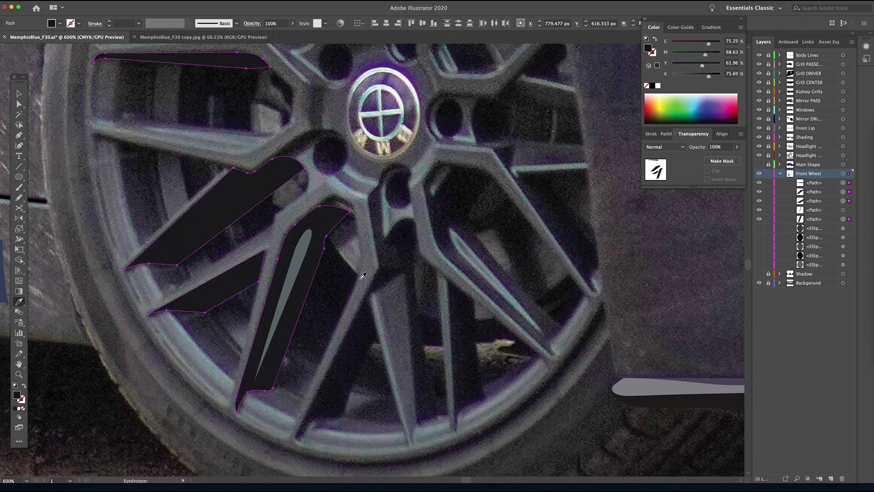
Trace the dark gap beside the spoke just left of the wheel's lowest point as a closed path with stroke only.
scroll(364, 278, "right", 3)
key("v")
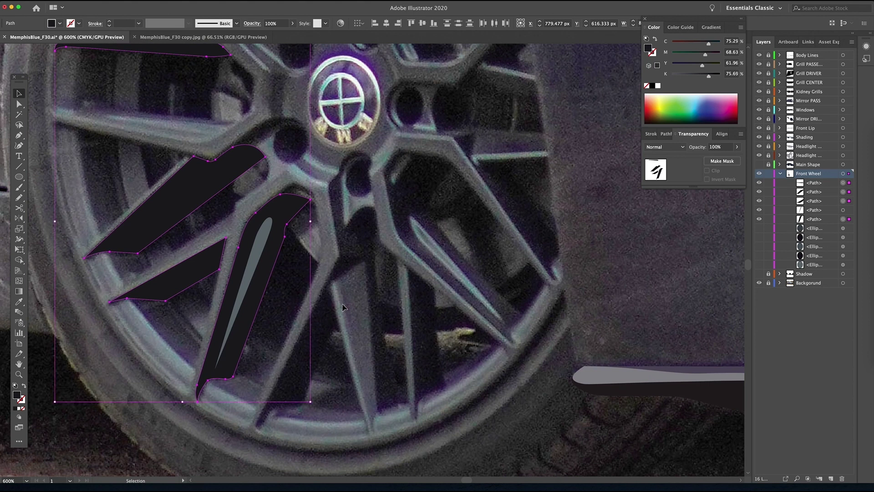
key("p")
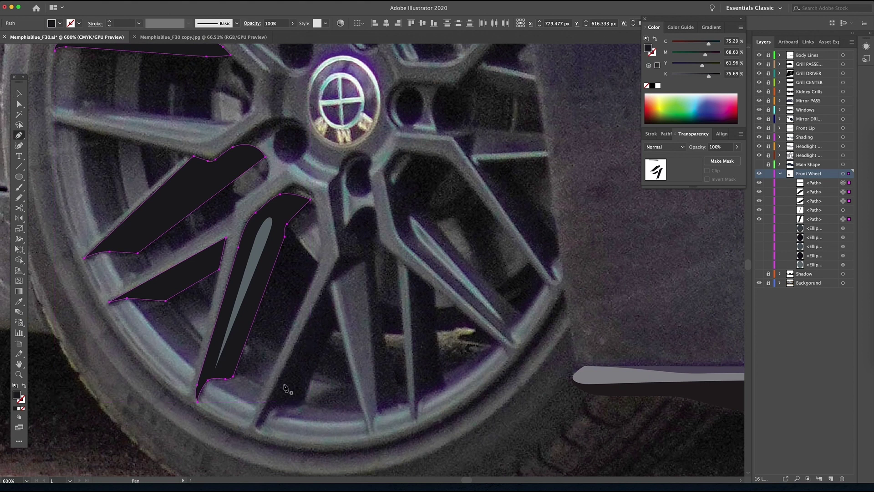
left_click(259, 431)
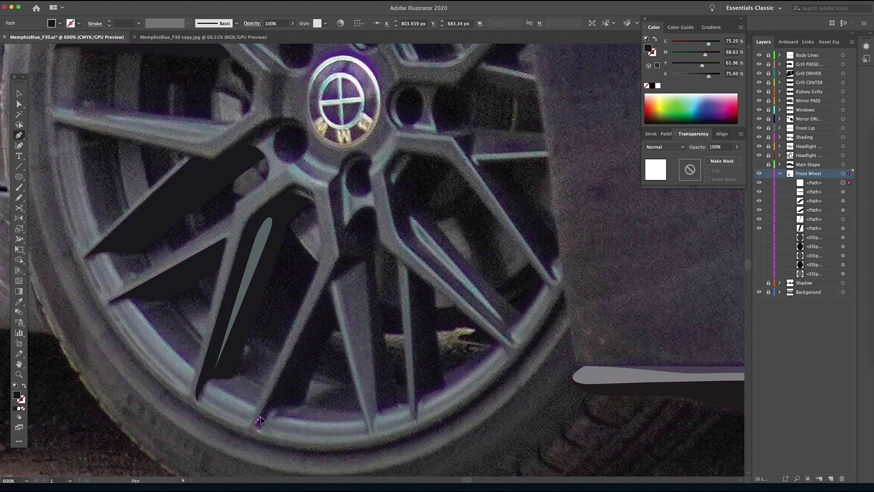
left_click(328, 282)
left_click(338, 326)
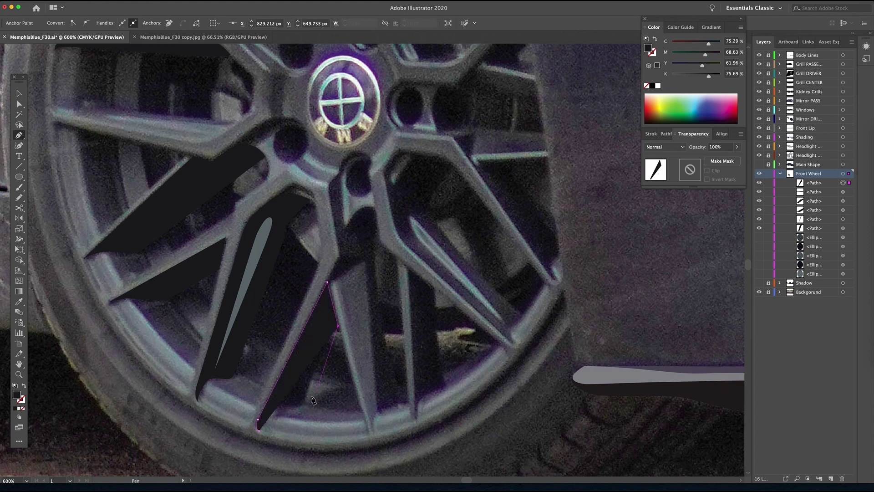
left_click_drag(297, 406, 289, 406)
key("shift+x")
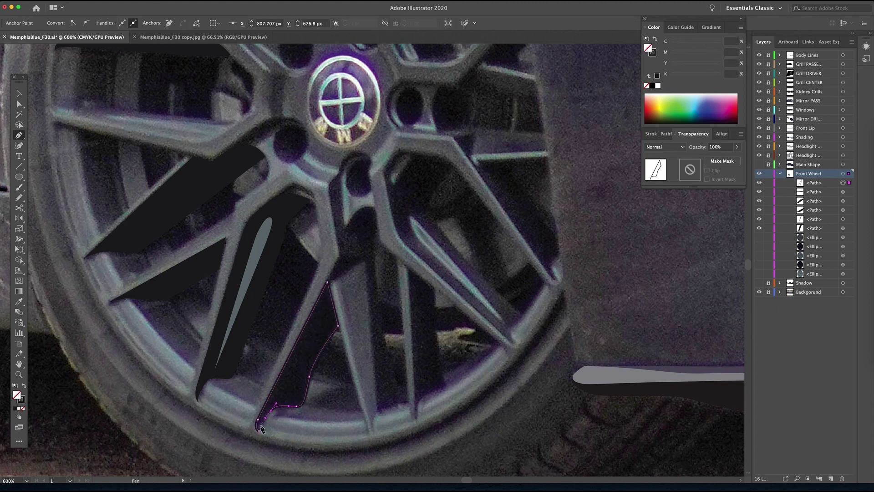
left_click_drag(259, 431, 248, 458)
Trace the dark gap running from beneath the hub's lower bolt hole down the right side of the lowest spoke as a closed path.
scroll(249, 462, "right", 5)
left_click(273, 412)
left_click(259, 258)
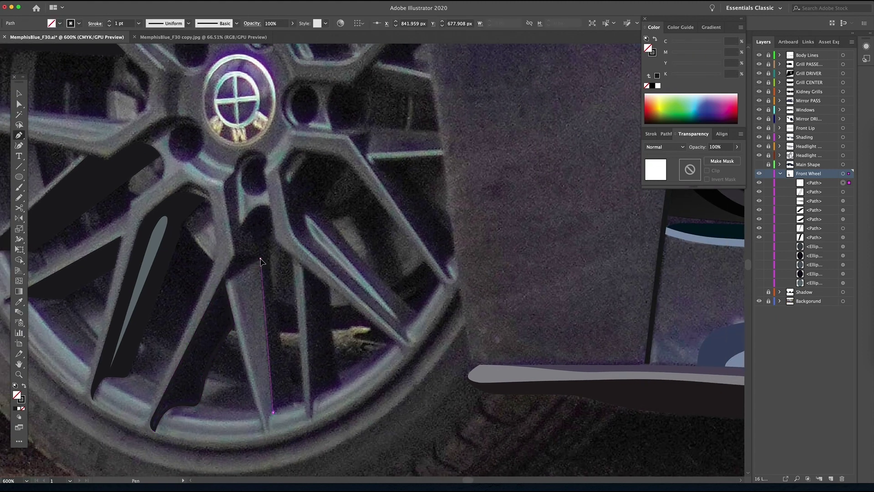
left_click(230, 277)
left_click(235, 257)
left_click(230, 225)
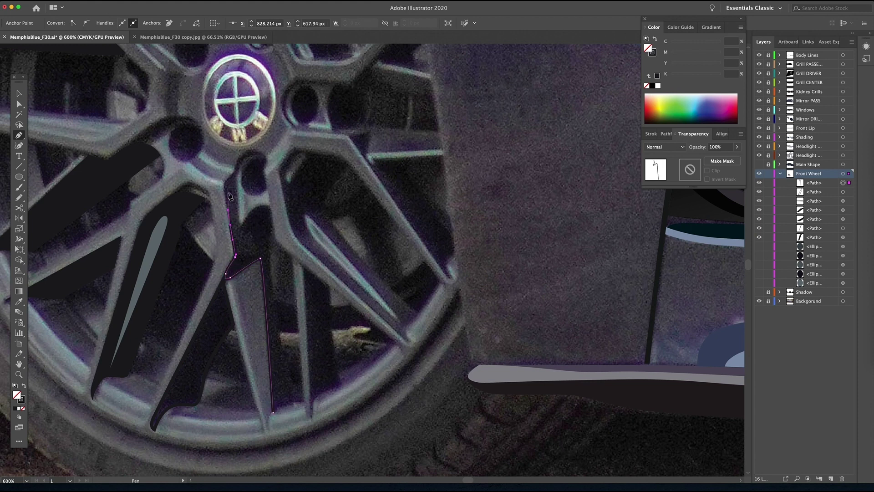
left_click(224, 184)
left_click(234, 173)
left_click(237, 176)
left_click(240, 223)
left_click_drag(270, 207, 275, 208)
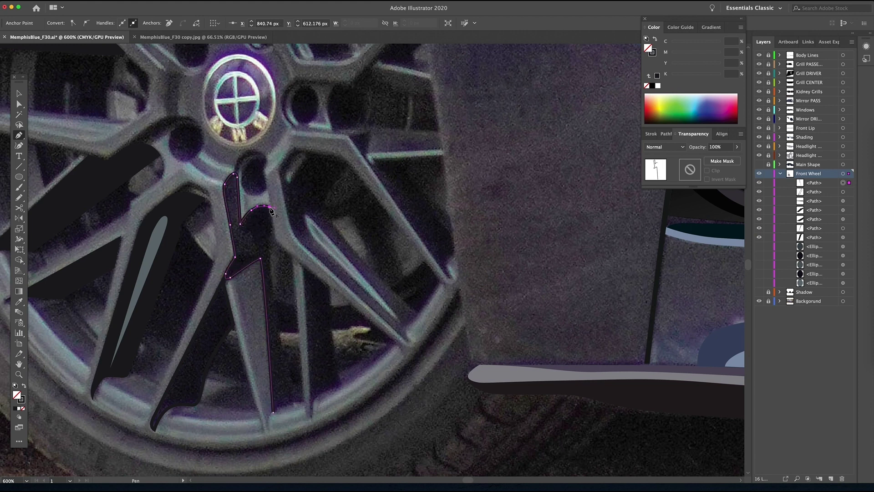
left_click_drag(270, 260, 270, 272)
left_click(292, 401)
left_click_drag(273, 413, 272, 421)
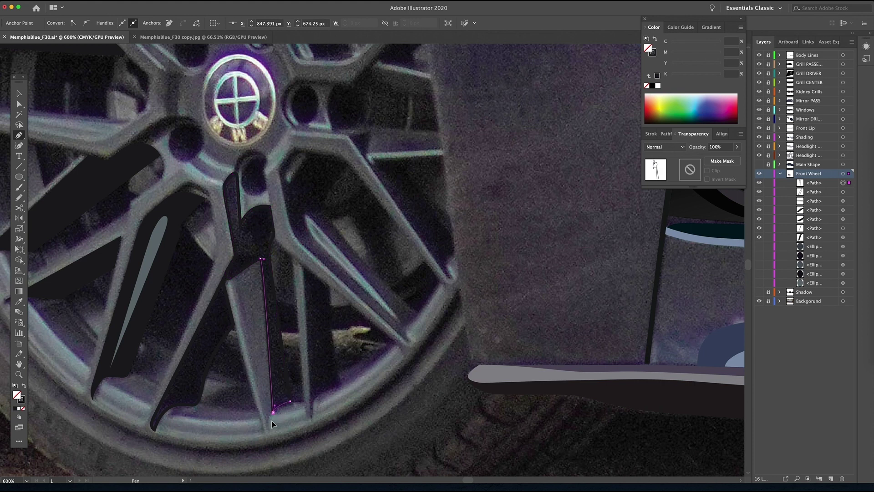
Trace the dark gap on the right side of the thin spoke next to the lowest one as a closed path.
scroll(278, 416, "right", 2)
left_click(266, 279, "super")
left_click(266, 280)
left_click(274, 431)
left_click(303, 385)
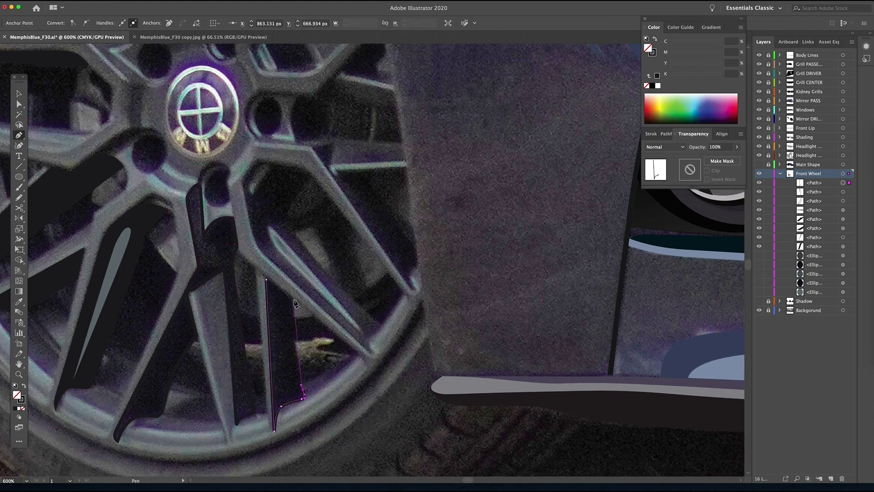
left_click(294, 298)
left_click(266, 279)
Trace the long diagonal gap below the wheel's right-hand horizontal spoke edge as a closed path, with a small notch at its upper corner.
left_click_drag(307, 268, 242, 331)
left_click(267, 236)
left_click_drag(350, 355, 345, 345)
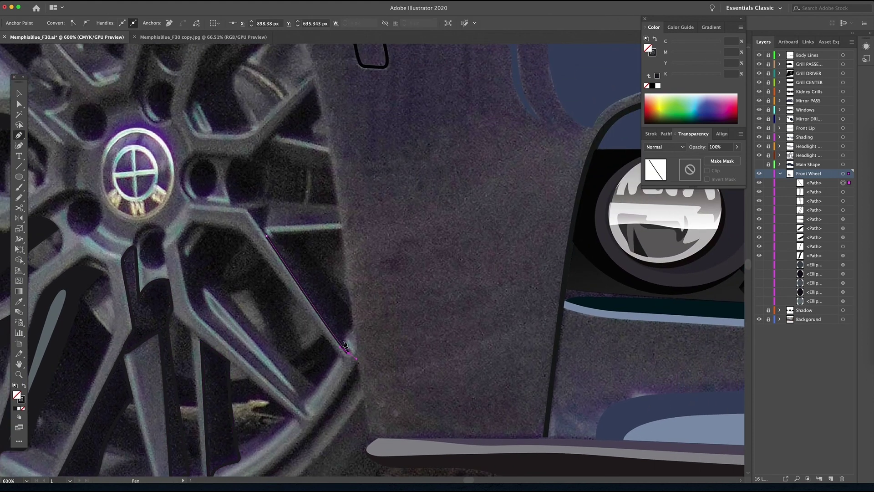
left_click(352, 314)
left_click(300, 235)
left_click(266, 236)
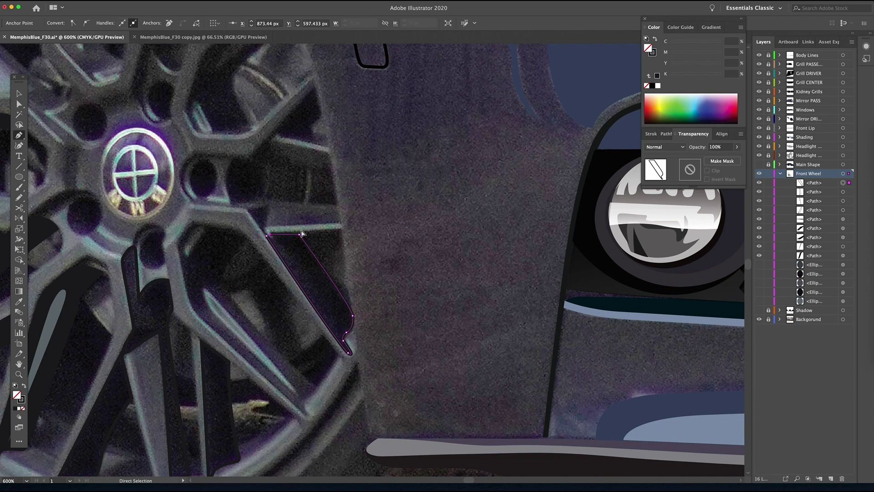
key("super+z")
key("p")
left_click(271, 232)
left_click_drag(266, 235, 259, 235)
Trace the small angular dark wedge at the wheel's right edge, under the end of the short upper-right spoke, as a closed path.
left_click_drag(285, 219, 304, 283)
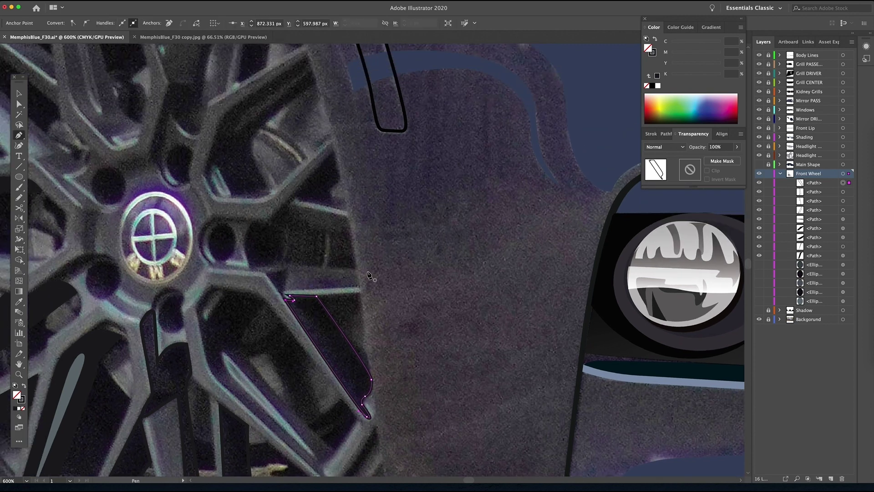
scroll(369, 275, "up", 3)
left_click(367, 293)
left_click(358, 276)
left_click(373, 264)
left_click(365, 238)
left_click(322, 285)
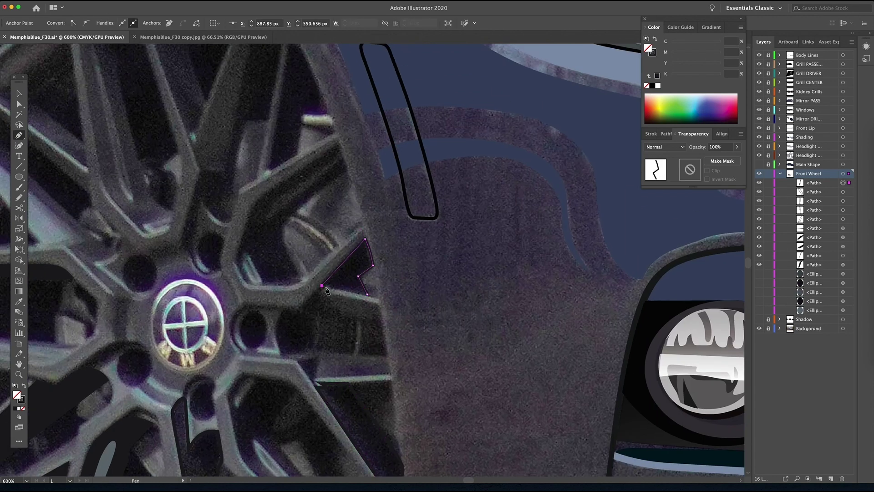
left_click(367, 294)
Trace the curved dark gap beneath the upper-right spoke as a closed path, going around the small highlight near the hub.
left_click_drag(357, 255, 413, 300)
key("super+shift+a")
left_click(395, 188)
left_click(403, 215)
left_click_drag(348, 258, 335, 276)
left_click_drag(357, 323, 377, 348)
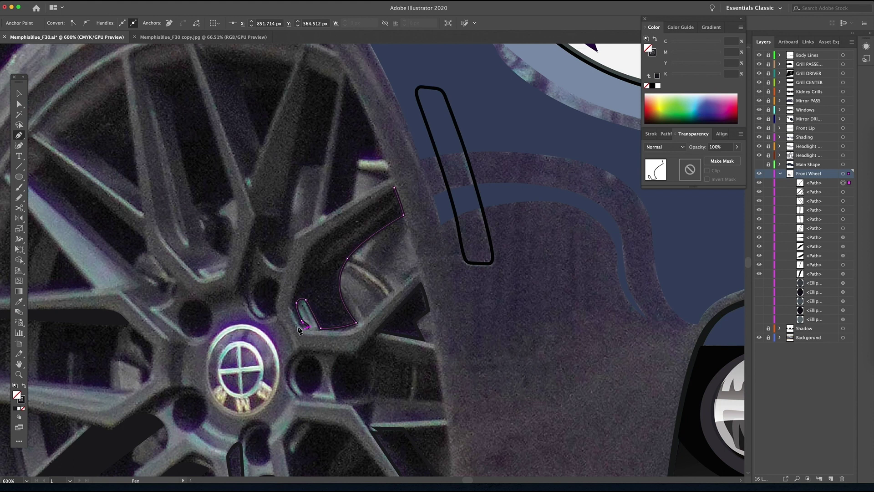
left_click(290, 308)
Trace the narrow upright gap between the upper-right spoke and the rim as a closed path.
scroll(381, 200, "up", 5)
left_click(407, 342)
left_click(422, 257)
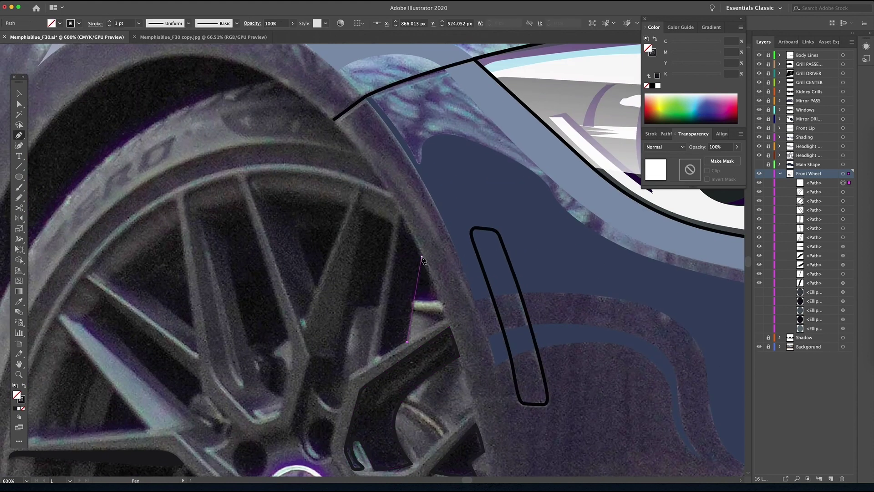
left_click(400, 213)
left_click(382, 354)
left_click(378, 356)
left_click(406, 342)
Select six of the outlined dark gaps together, leaving out the small wedge, and swap their stroke and fill to make them solid near-black.
left_click_drag(337, 303, 413, 341)
left_click_drag(353, 440, 268, 175)
key("v")
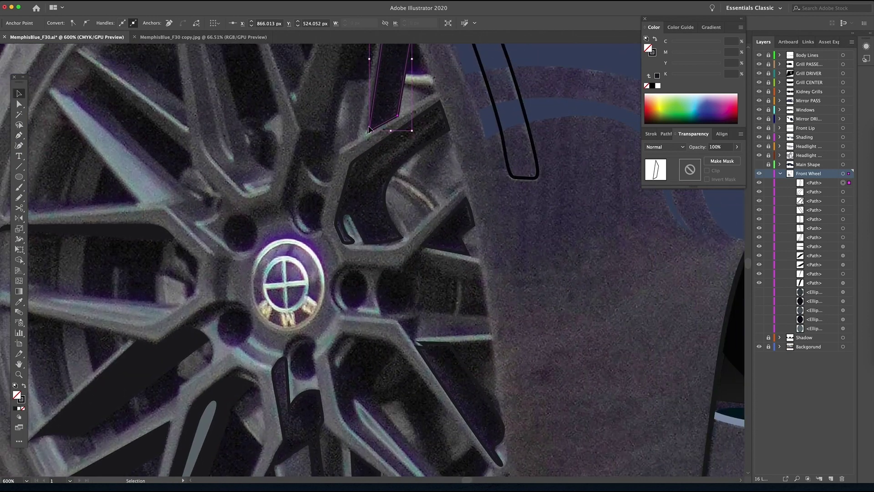
left_click(402, 168, "shift")
left_click(439, 384, "shift")
scroll(410, 360, "down", 5)
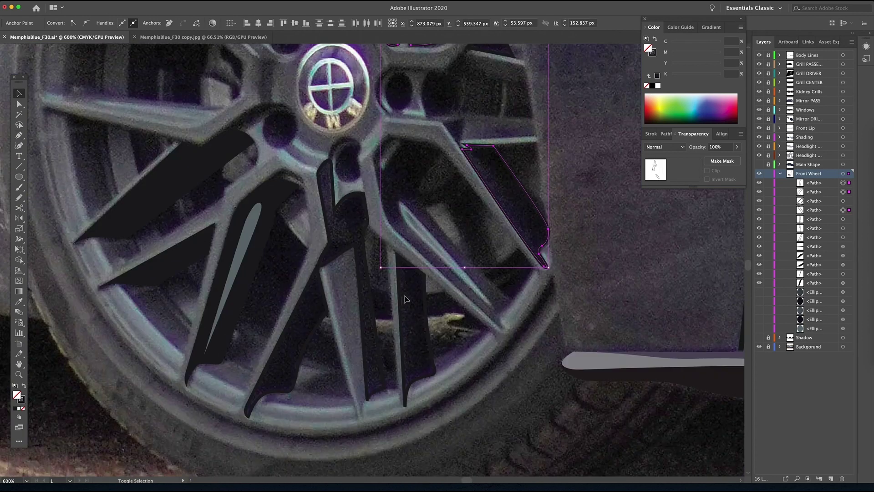
left_click(384, 333, "shift")
left_click(412, 325, "shift")
left_click(306, 348, "shift")
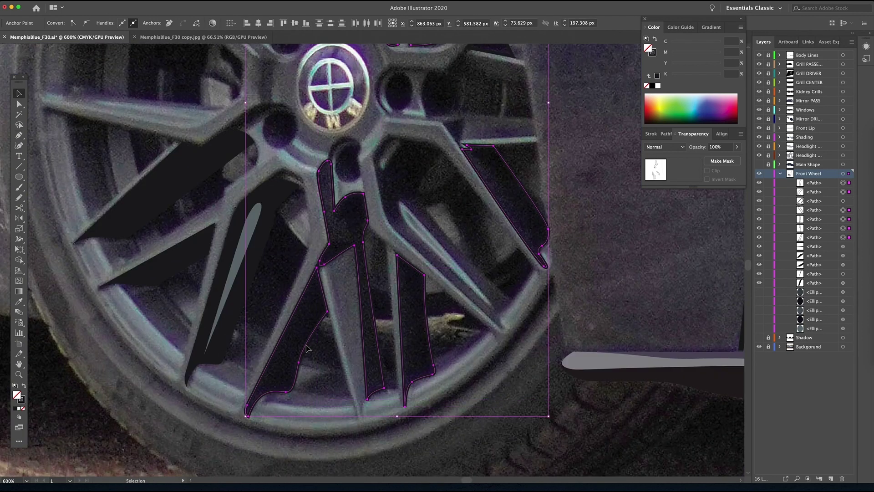
left_click(25, 385)
left_click_drag(374, 242, 351, 390)
left_click(395, 349)
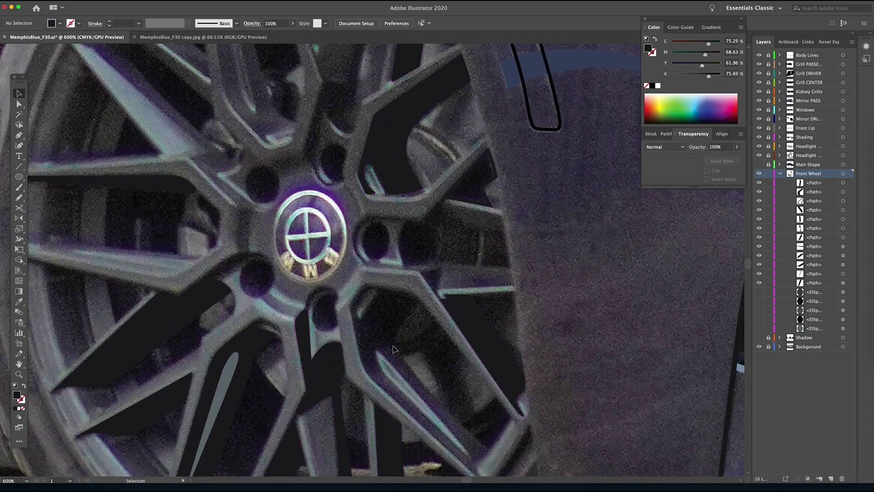
Trace the large dark gap around the lower-right spoke's highlight, from the hub to the rim, as a closed path with stroke only.
left_click_drag(406, 342, 378, 320)
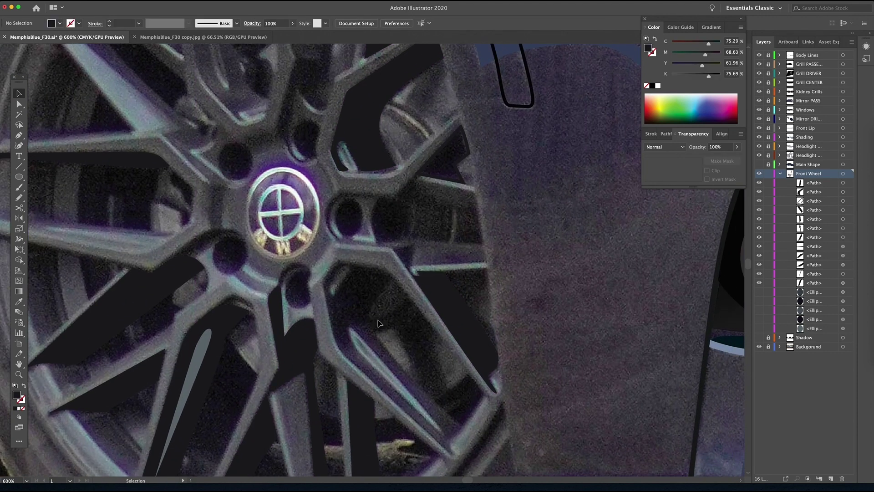
left_click_drag(396, 371, 322, 288)
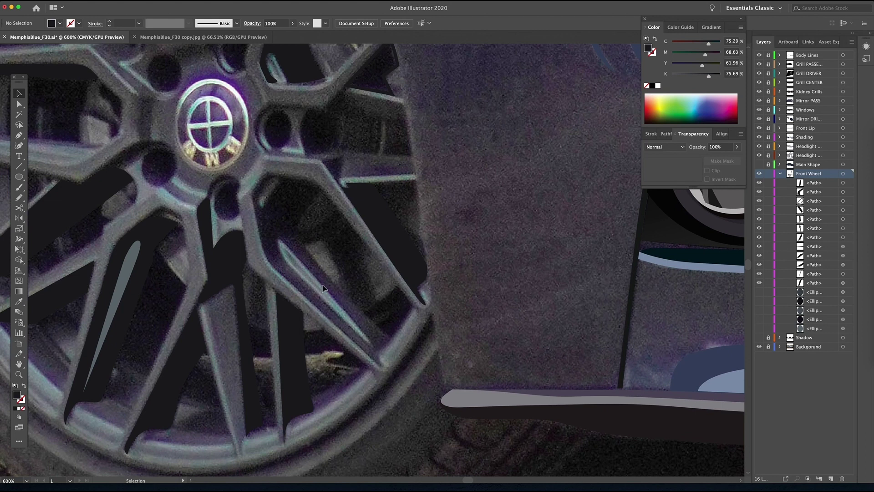
left_click(384, 373)
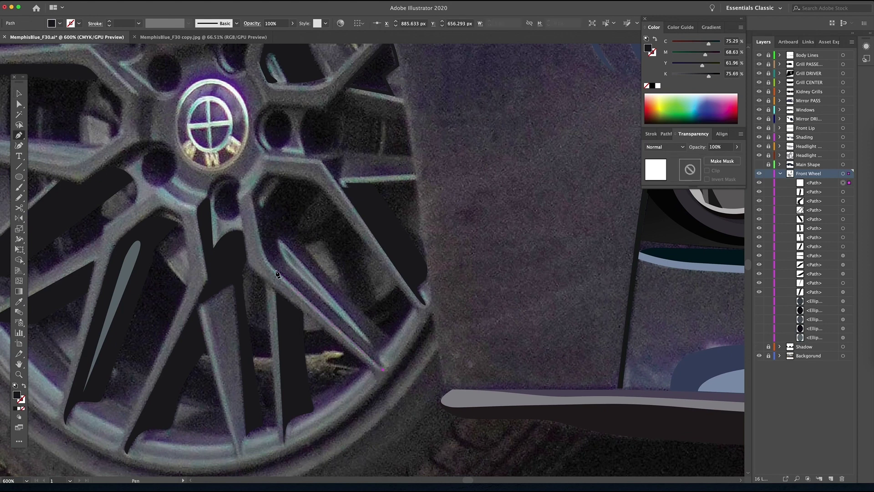
left_click_drag(252, 199, 329, 196)
left_click(268, 174)
key("slash")
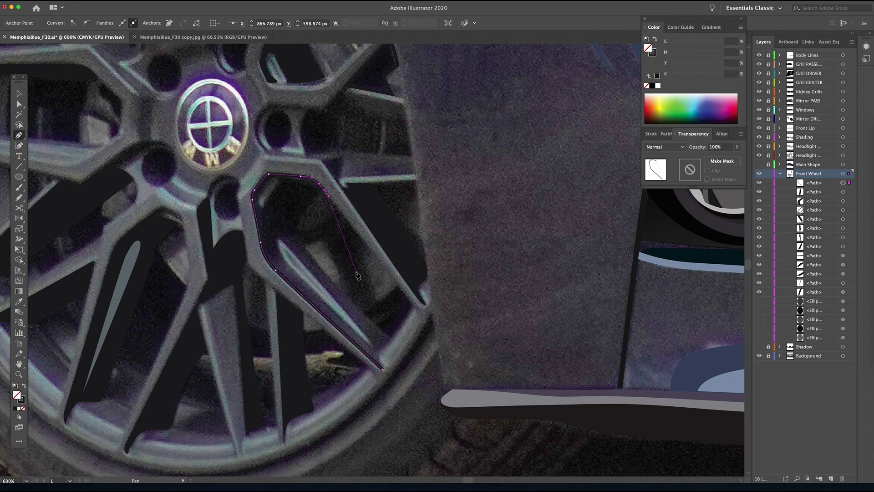
left_click_drag(304, 247, 307, 251)
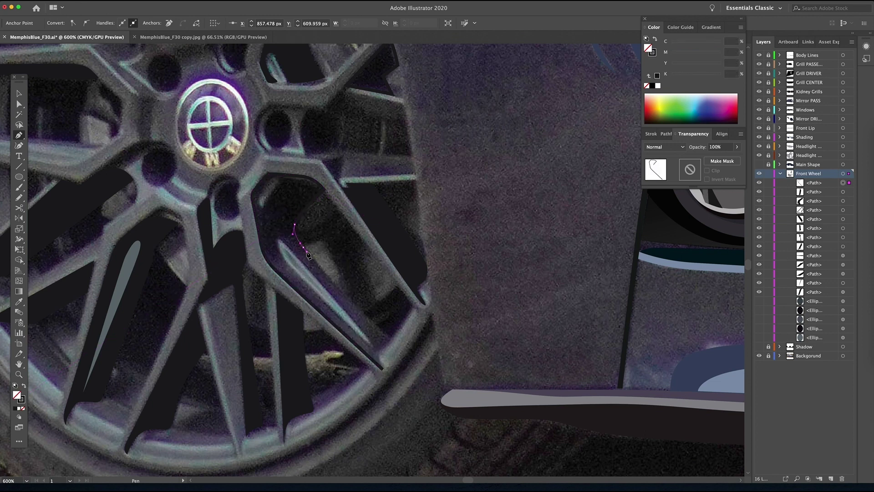
left_click_drag(390, 339, 432, 374)
left_click(390, 339)
left_click(383, 370)
scroll(288, 283, "right", 1)
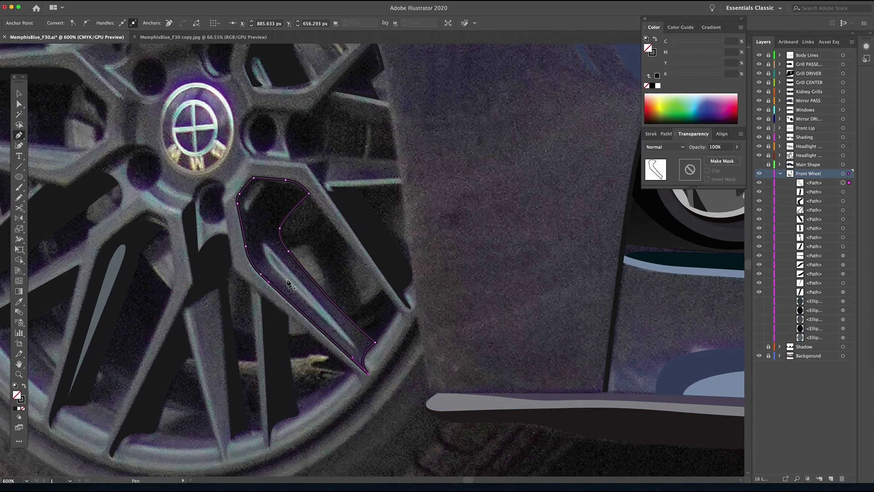
Trace the narrow light highlight inside the lower-right gap as a closed path.
left_click(287, 280)
left_click_drag(314, 276, 220, 228)
key("p")
left_click(365, 307)
left_click_drag(253, 198, 241, 163)
left_click(365, 302)
left_click(366, 307)
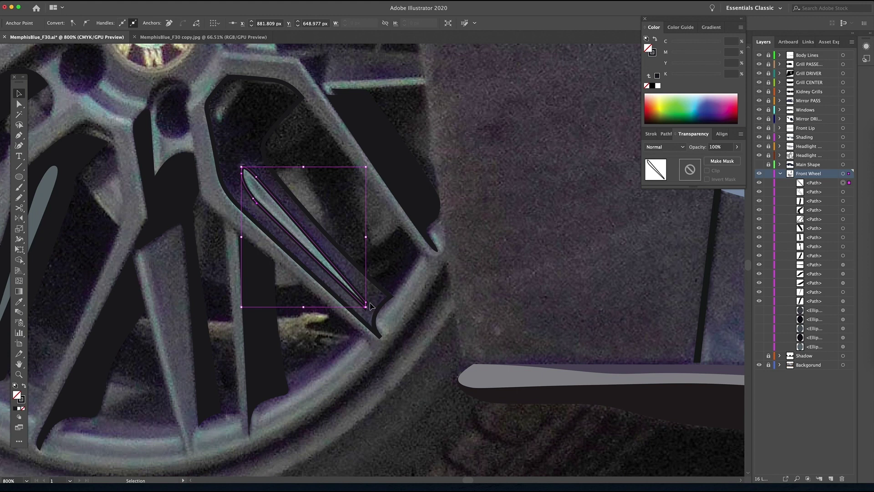
Fill the highlight sliver with grey-blue sampled from the photo, and swap the surrounding gap's stroke and fill to make it solid near-black.
key("i")
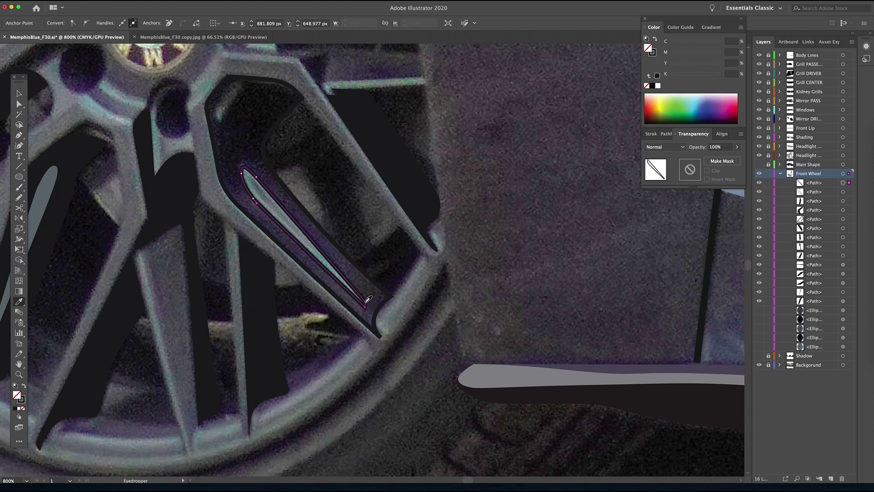
left_click(314, 246)
key("v")
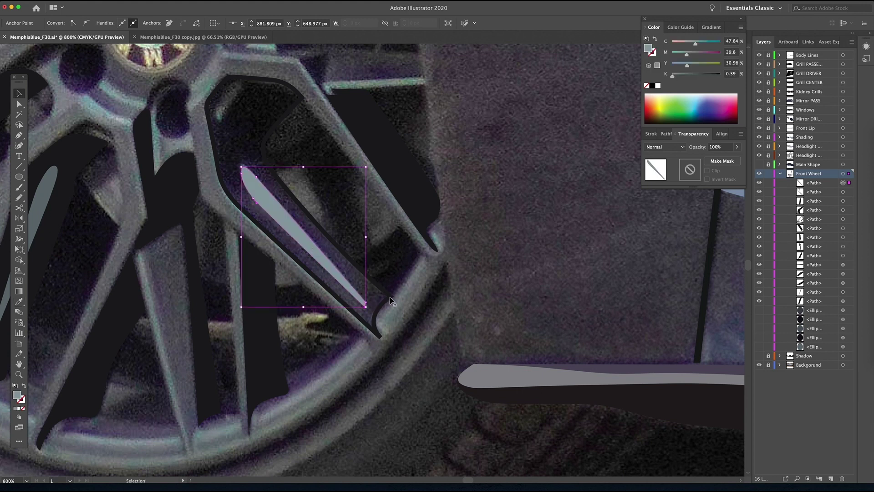
left_click(391, 300)
left_click(25, 386)
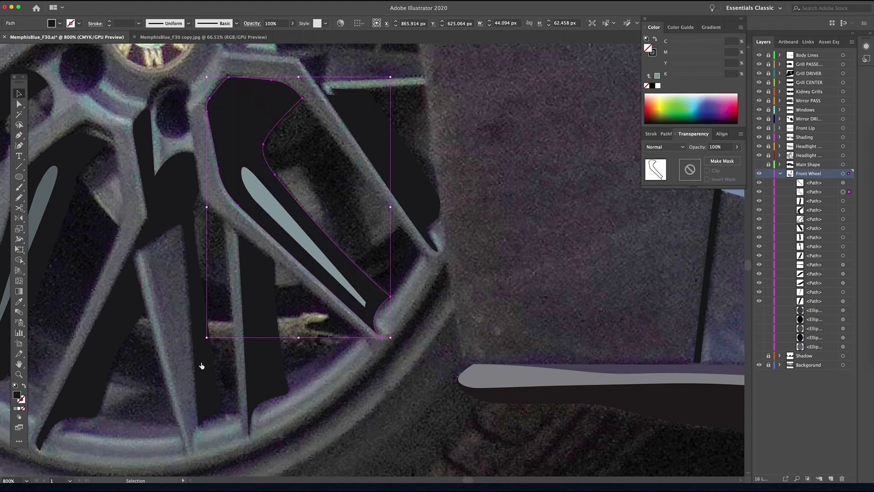
left_click(414, 354)
Hide the Background photo layer and show the wheel's ellipses to preview the vector wheel on the car.
key("z")
left_click(305, 304, "alt")
left_click(306, 304, "alt")
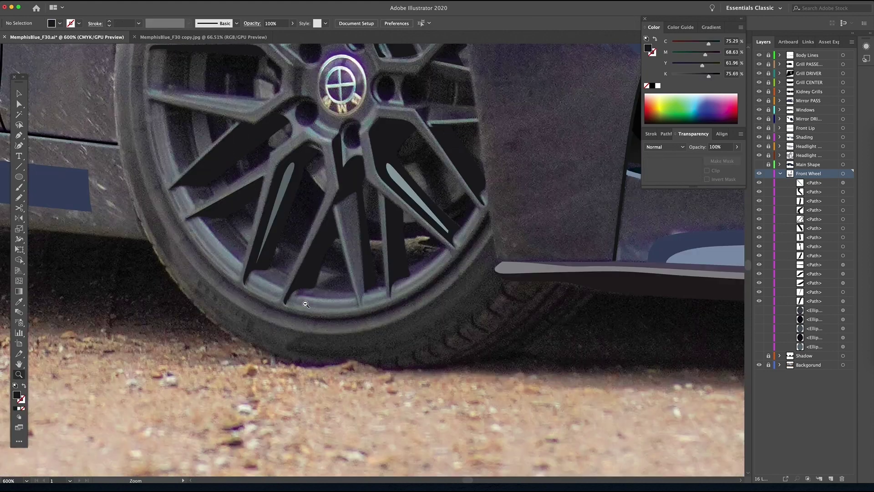
left_click_drag(429, 285, 455, 380)
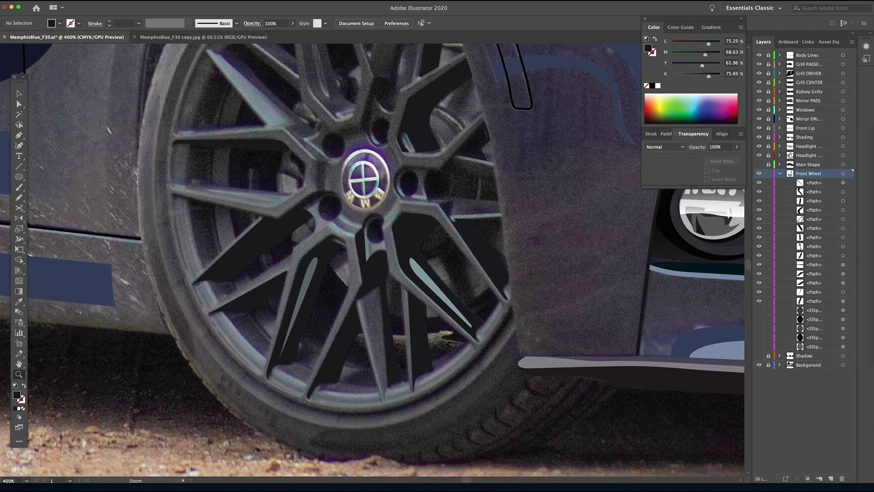
left_click(758, 366)
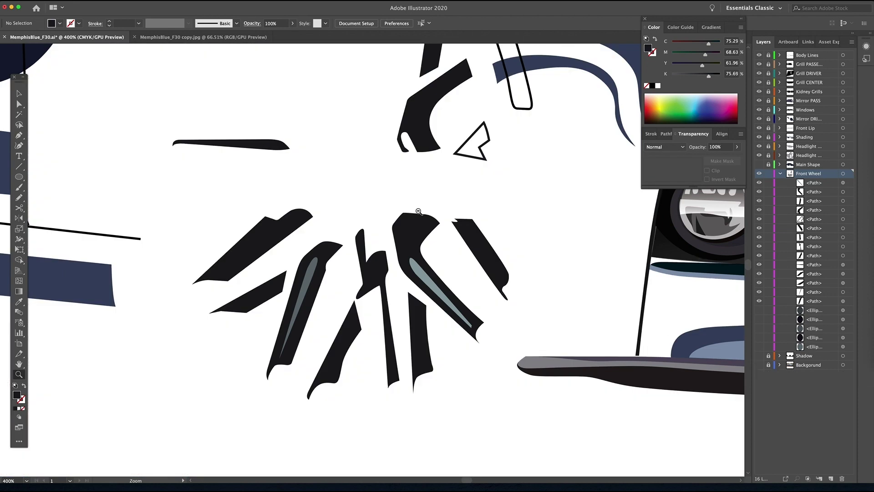
left_click(419, 211, "alt")
left_click(418, 211, "alt")
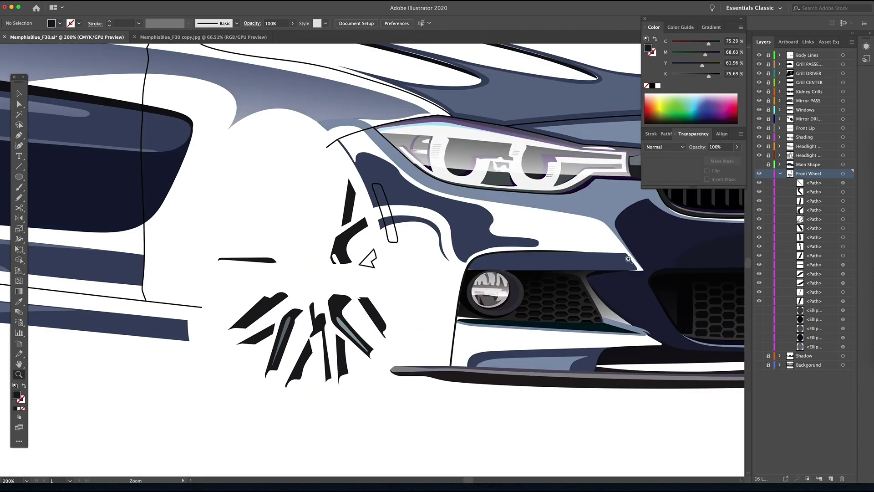
left_click(759, 316)
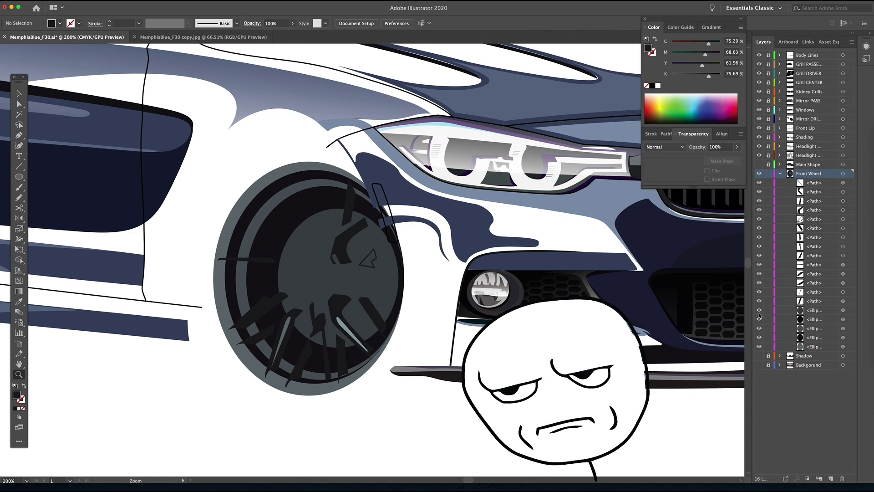
Swap the stroke and fill of the small outlined wedge at the wheel's right side to make it a solid dark shape.
left_click(375, 270)
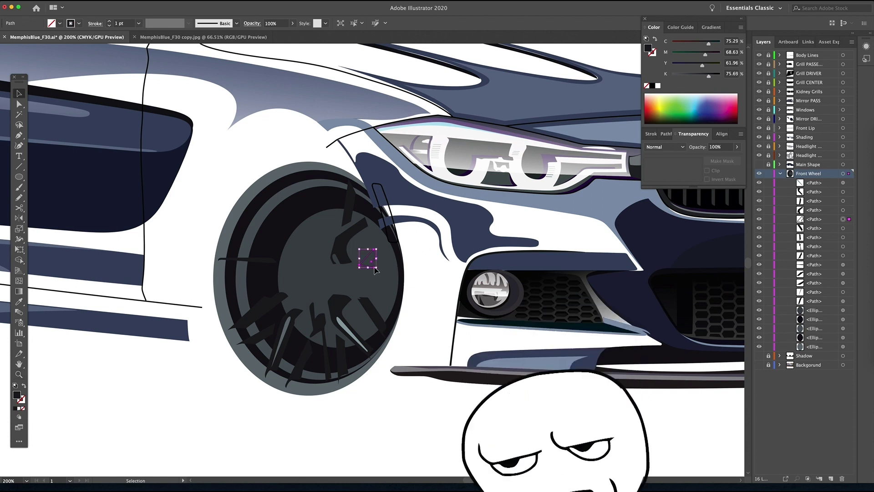
left_click(24, 387)
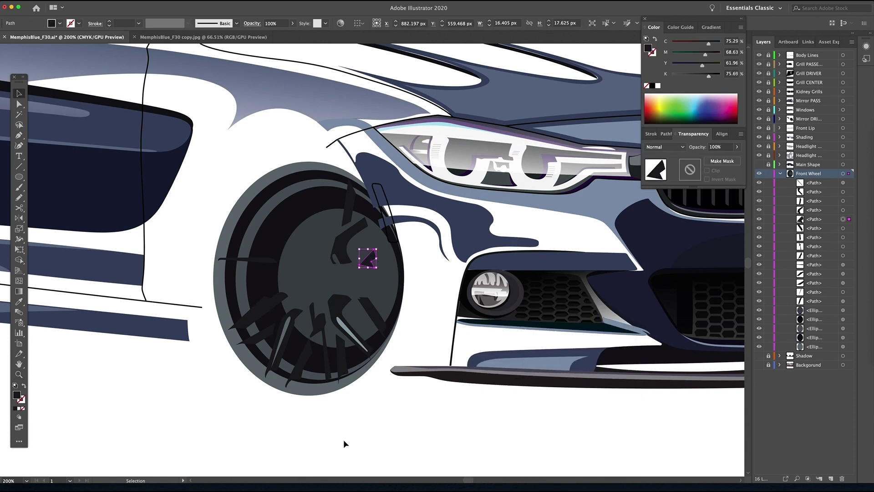
left_click(356, 436)
Hide the wheel's ellipses and show the Background photo layer again for further tracing.
scroll(356, 436, "right", 1)
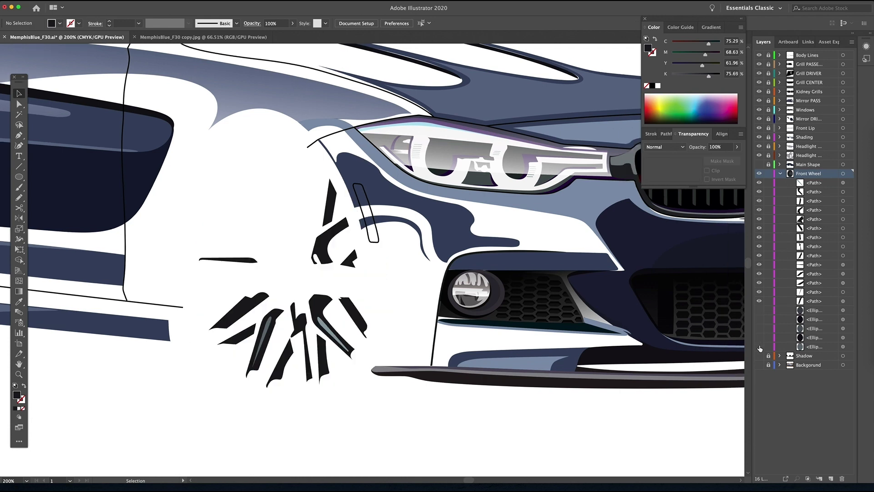
left_click(759, 365)
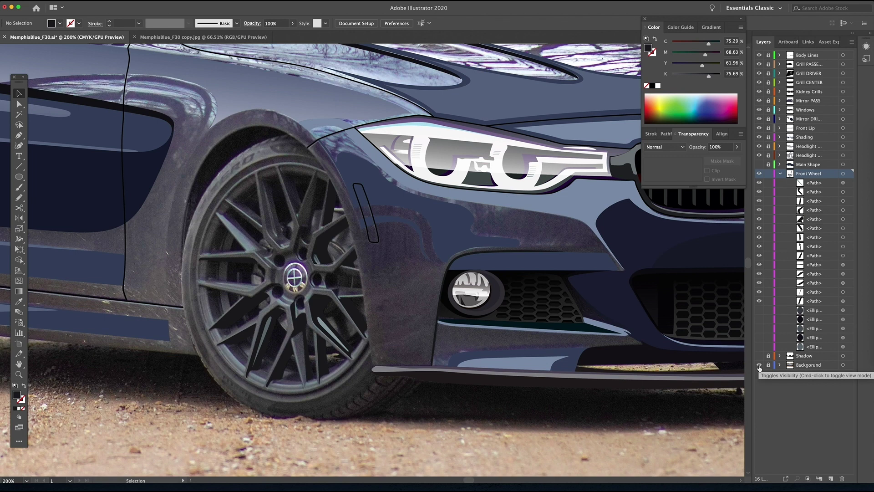
left_click(321, 296)
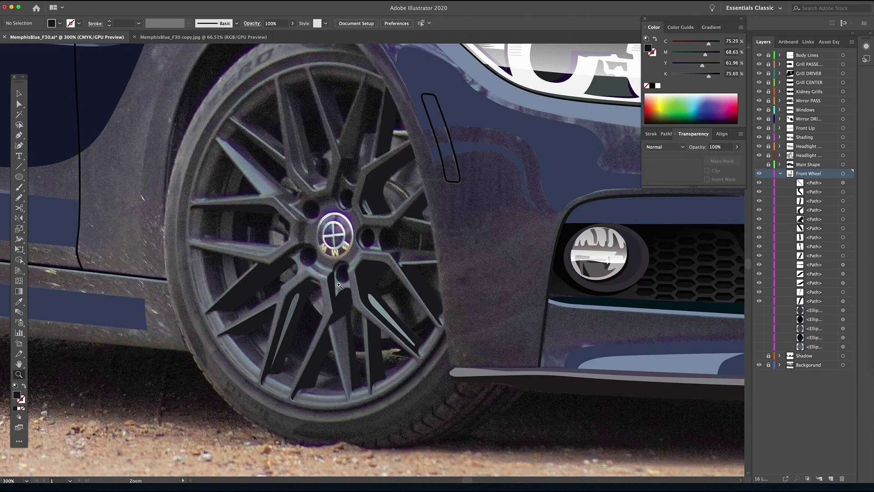
Trace the dark gap beside the wheel's upper spoke as a closed shape and fill it with a dark tone sampled from the photo.
left_click(351, 274)
key("space")
left_click_drag(359, 257, 376, 286)
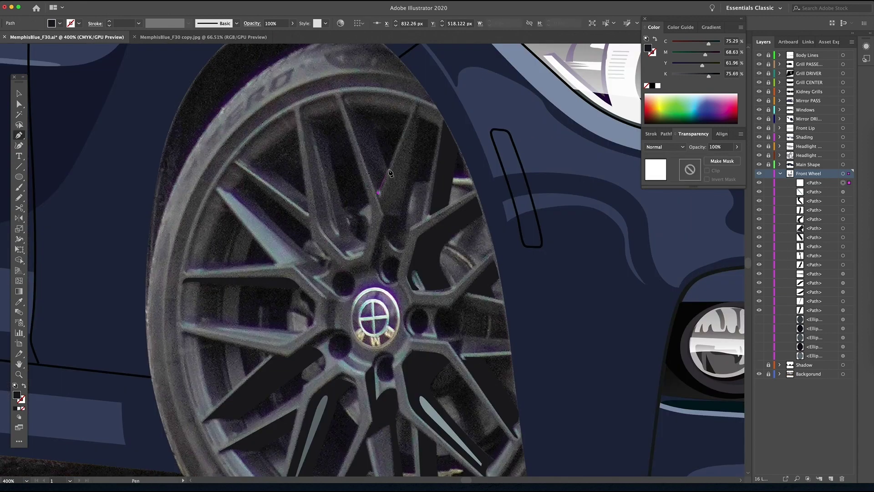
left_click(388, 169)
left_click(372, 114)
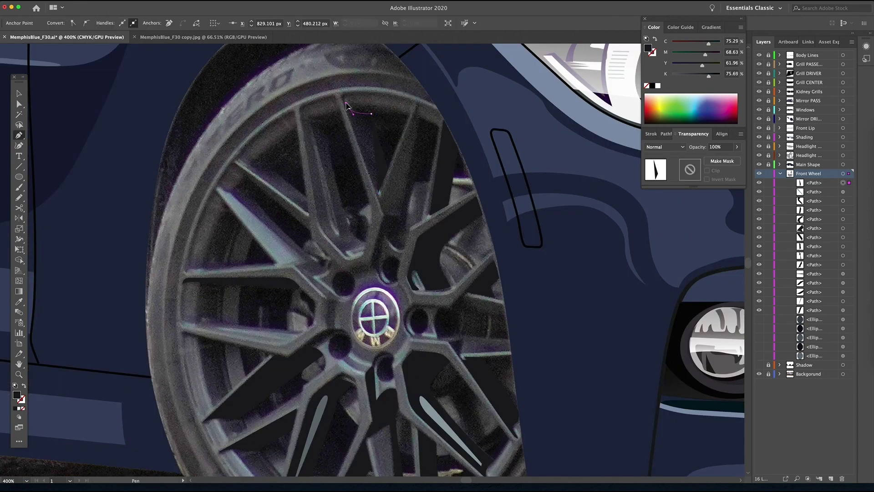
left_click_drag(350, 108, 344, 103)
left_click(344, 97)
left_click(378, 196)
key("space")
left_click_drag(342, 199, 348, 213)
left_click_drag(313, 309, 314, 287)
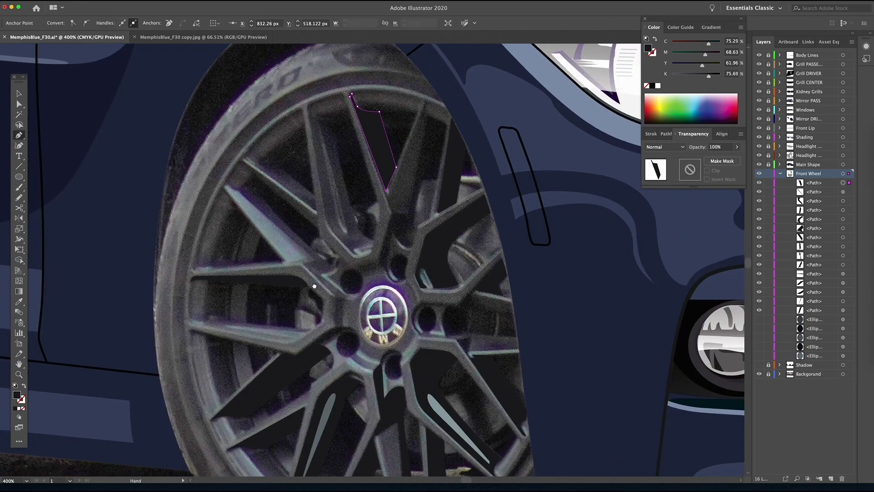
left_click_drag(357, 223, 331, 265)
scroll(371, 298, "up", 2)
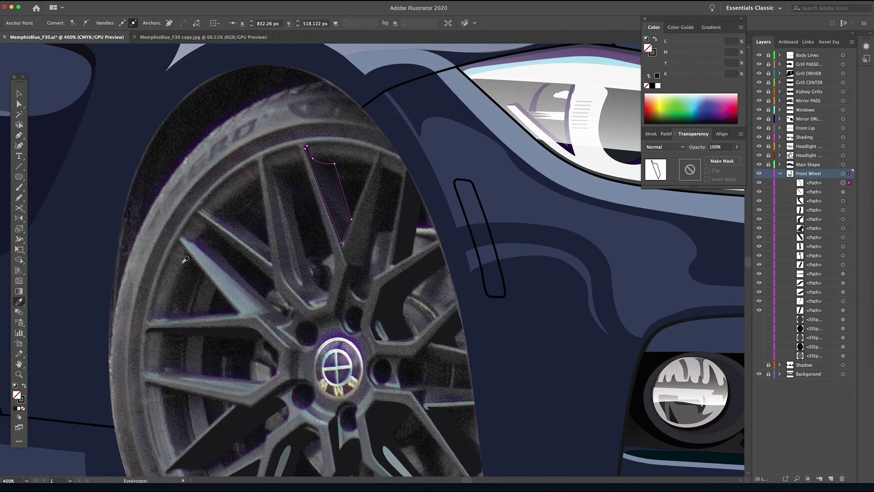
Trace the long dark gap inside the upper spoke pair, from the rim down to its rounded end near the hub.
left_click(265, 157)
left_click_drag(271, 172, 276, 177)
left_click(288, 177)
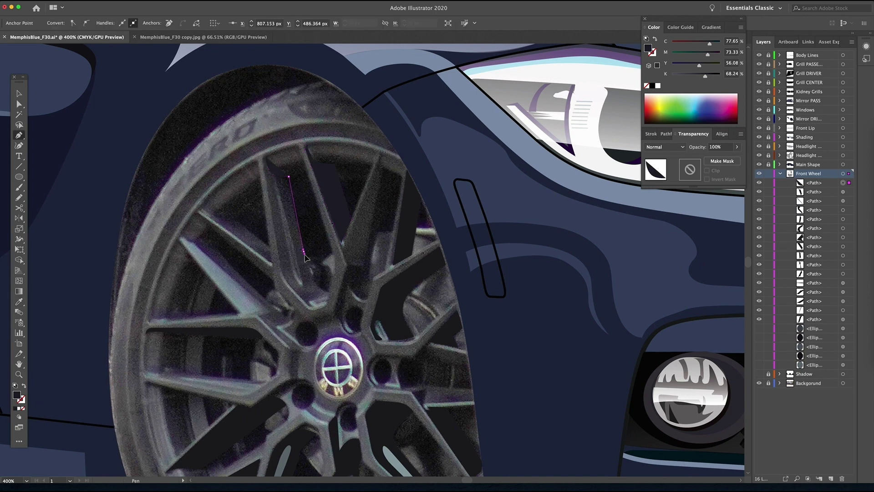
left_click(304, 251)
left_click_drag(328, 292, 317, 308)
left_click(328, 293)
left_click(326, 304)
left_click(310, 309)
left_click(305, 306)
left_click(282, 279)
left_click(263, 158)
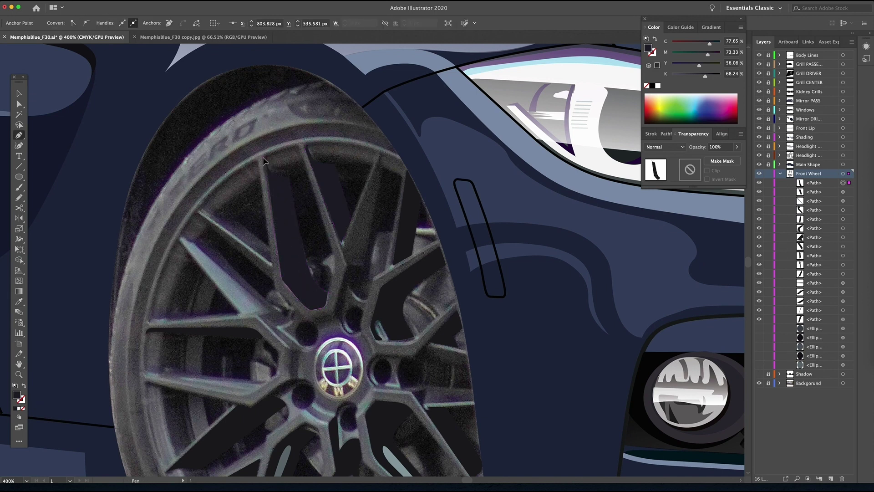
left_click(265, 156)
Set the black component of the upper spoke gap's fill to 51%.
key("space")
left_click_drag(266, 156, 309, 135)
left_click_drag(705, 76, 697, 76)
Trace the dark shadow shape along the upper edge of the upper-left background spoke.
left_click(315, 242)
left_click(311, 225)
left_click(279, 199)
left_click_drag(258, 195, 250, 192)
left_click(245, 189)
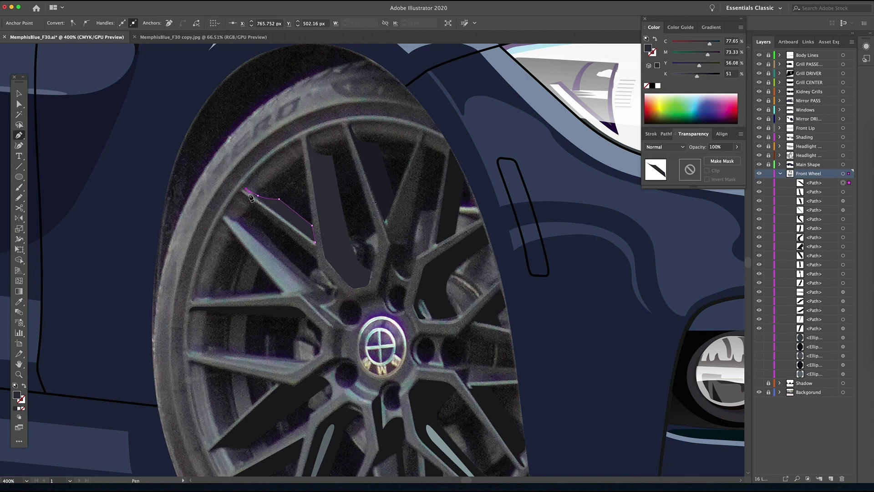
Trace a narrow dark shadow along the upper edge of the brightly lit upper-left spoke.
scroll(331, 302, "left", 1)
left_click(238, 215)
left_click(250, 221)
left_click(324, 288)
left_click(332, 288)
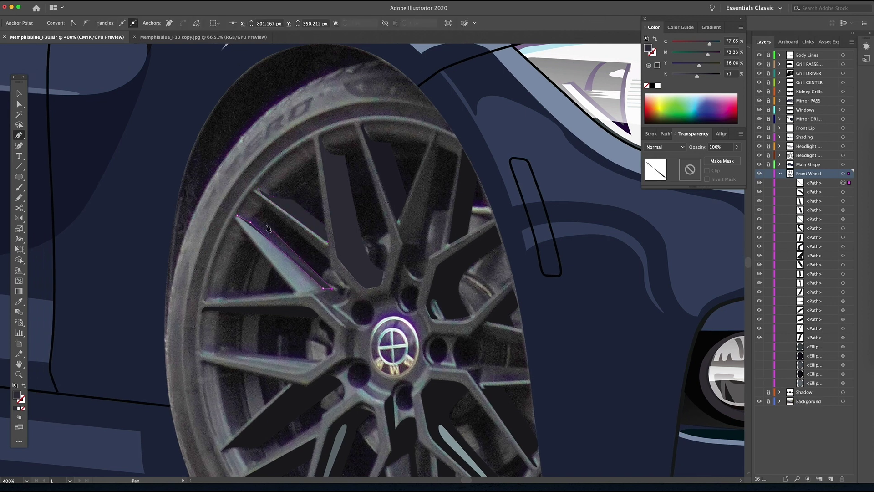
left_click(266, 224)
left_click_drag(253, 221, 248, 218)
left_click(237, 215)
Trace thin dark slivers along the upper edges of the two horizontal spokes on the wheel's left side.
left_click_drag(255, 270, 279, 225)
left_click(230, 253)
left_click(314, 249)
left_click(314, 246)
left_click(229, 253)
left_click(224, 304)
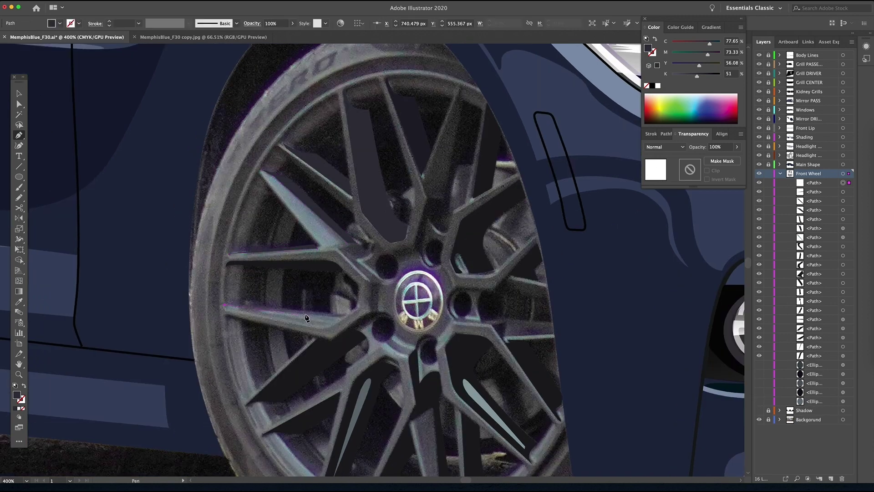
left_click(330, 316)
left_click(330, 312)
Start the spoke outline at the lower-left spoke's tip, following its outer edge up and around the lower-left lug hole.
scroll(232, 309, "down", 4)
scroll(232, 310, "right", 2)
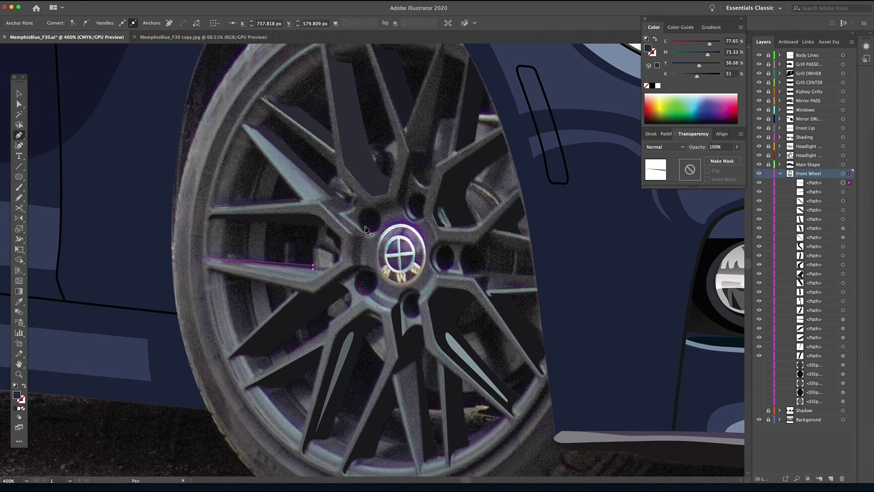
scroll(366, 231, "down", 2)
scroll(367, 231, "left", 1)
left_click(305, 433, "ctrl")
left_click(305, 434)
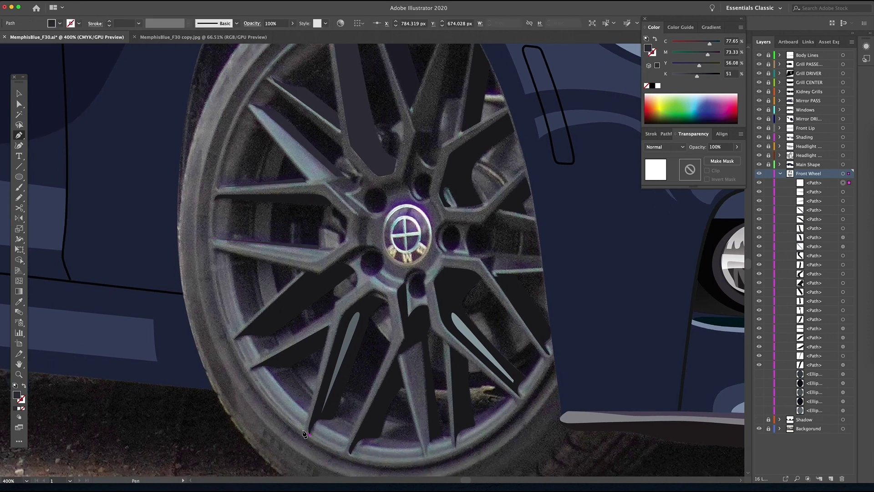
left_click(303, 431)
left_click(336, 302)
scroll(340, 300, "up", 1)
left_click_drag(372, 283, 378, 279)
left_click_drag(383, 262, 381, 251)
left_click(374, 251)
left_click(359, 250)
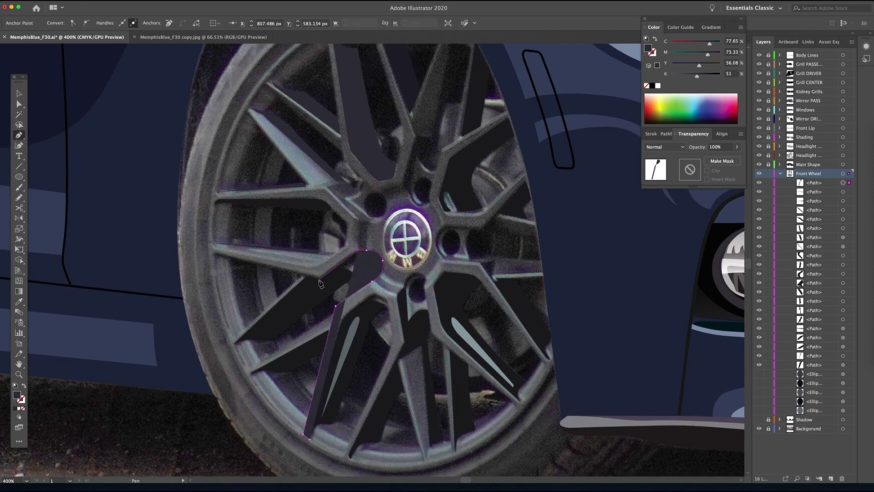
Continue the spoke outline along the underside of the lower horizontal left spoke and around its tip.
left_click(318, 279)
left_click(212, 243)
left_click(211, 243)
left_click(220, 249)
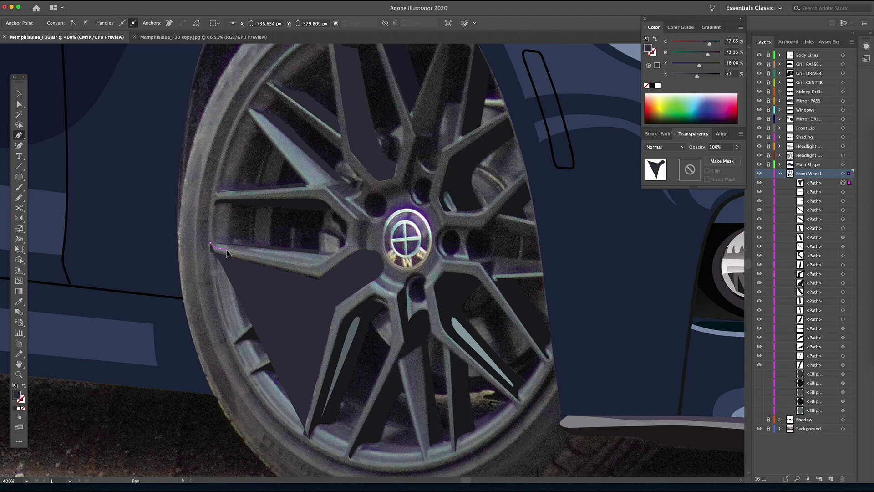
Outline the inner edges of the left spoke pair, ending at the upper horizontal spoke's tip.
left_click(306, 266)
left_click_drag(328, 260, 337, 254)
scroll(345, 249, "up", 1)
left_click(345, 251)
left_click(347, 228)
left_click(326, 208)
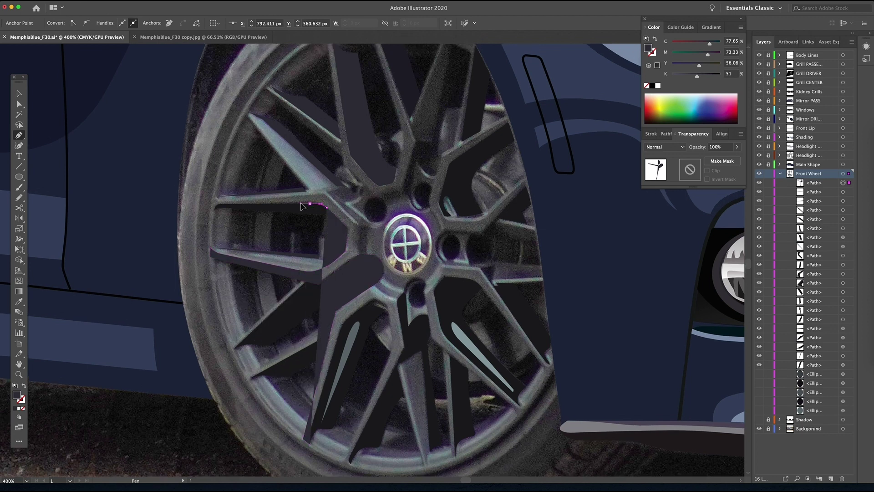
left_click(310, 204)
left_click(219, 204)
left_click(214, 206)
Continue the outline along the upper edge of the upper left spoke and around the adjoining upper-left lug hole.
key("z")
left_click(259, 211)
scroll(456, 290, "down", 5)
scroll(456, 290, "right", 5)
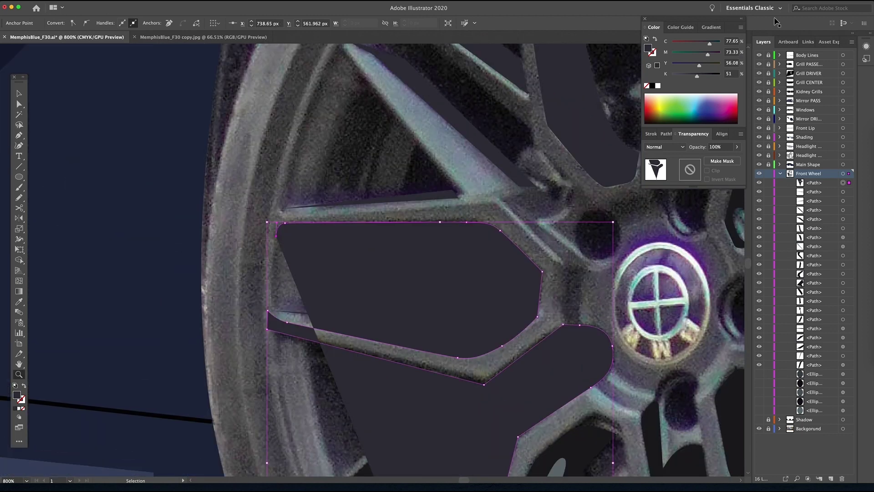
key("p")
left_click(474, 204)
left_click_drag(505, 207, 520, 223)
left_click(564, 263)
left_click(588, 267)
left_click_drag(624, 256, 539, 337)
left_click_drag(531, 336, 544, 320)
Extend the outline up the outer edge of the first top spoke and across its tip.
left_click_drag(517, 290, 453, 349)
left_click_drag(465, 348, 461, 344)
left_click(405, 287)
left_click_drag(403, 277, 398, 398)
left_click(365, 148)
left_click(375, 145)
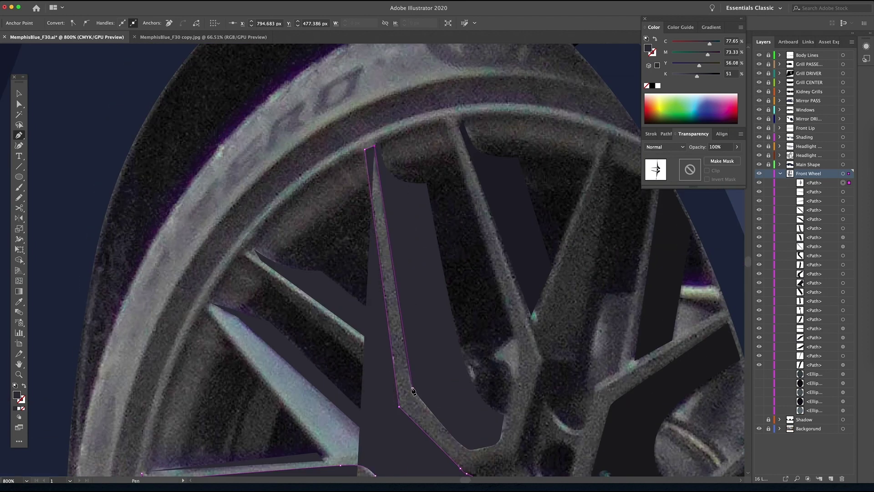
Outline the gap inside the top spoke pair and carry the path across the second top spoke's tip.
left_click(412, 389)
left_click(463, 445)
left_click(480, 448)
left_click(496, 443)
left_click(520, 367)
left_click_drag(489, 255, 466, 334)
left_click(423, 201)
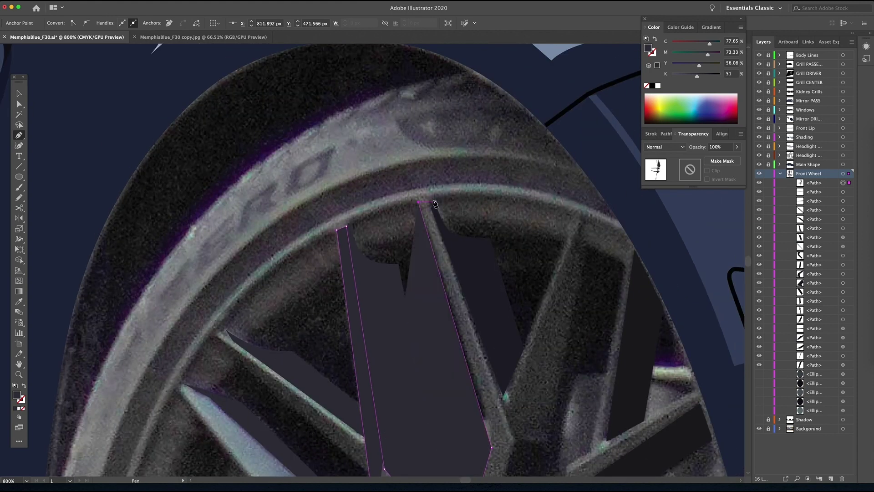
left_click(434, 197)
Continue the outline down the second top spoke and around the lug hole above the emblem.
left_click_drag(493, 396, 346, 139)
left_click(373, 181)
left_click(349, 281)
left_click(361, 297)
left_click_drag(377, 318, 386, 321)
left_click(402, 316)
left_click(399, 305)
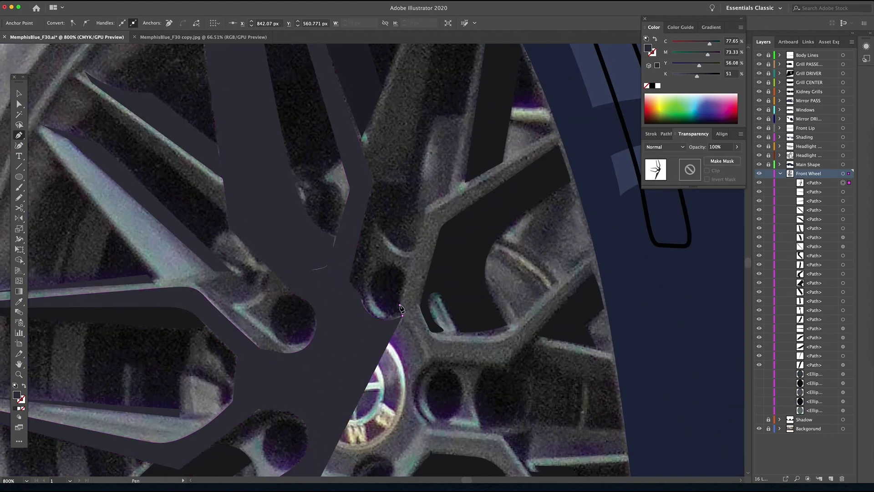
Extend the outline to the upper right spoke's tip, and swap fill and stroke so the photo shows through.
left_click(425, 207)
left_click(555, 132)
left_click(558, 144)
key("shift+x")
Outline the rounded gap inside the right spoke pair and carry the path across the lower spoke's tip.
left_click_drag(452, 218, 437, 247)
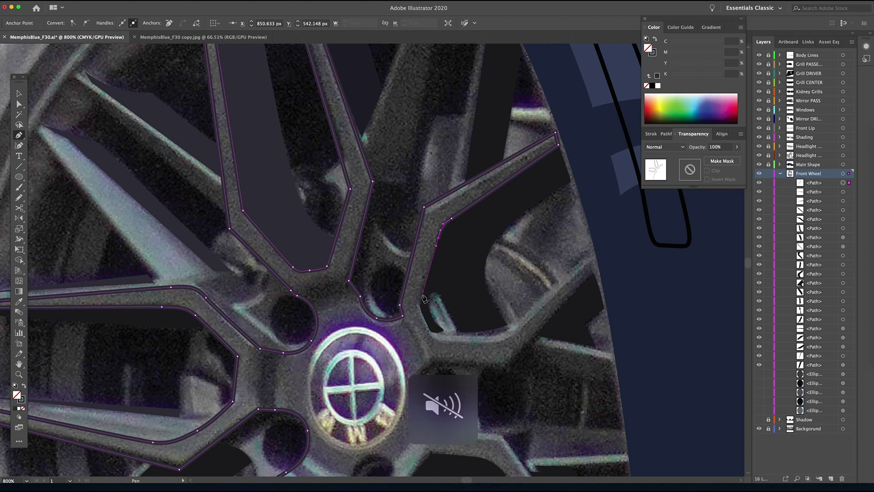
left_click(423, 295)
left_click_drag(421, 309, 454, 340)
left_click(430, 332)
left_click_drag(488, 341, 500, 341)
left_click_drag(516, 331, 523, 325)
left_click(588, 263)
left_click(593, 273)
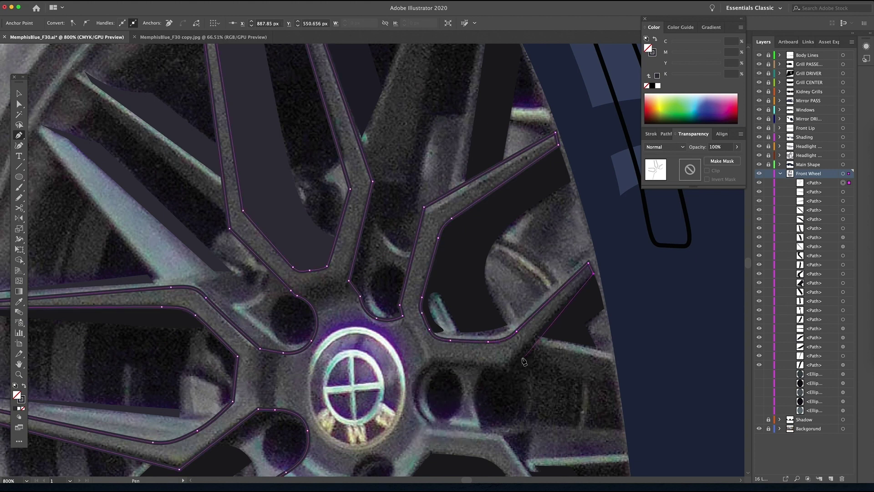
Continue the outline along the right spoke's underside and around the lug hole to the right of the emblem.
left_click(507, 365)
left_click_drag(434, 360, 422, 360)
left_click_drag(414, 390, 349, 209)
left_click(430, 421)
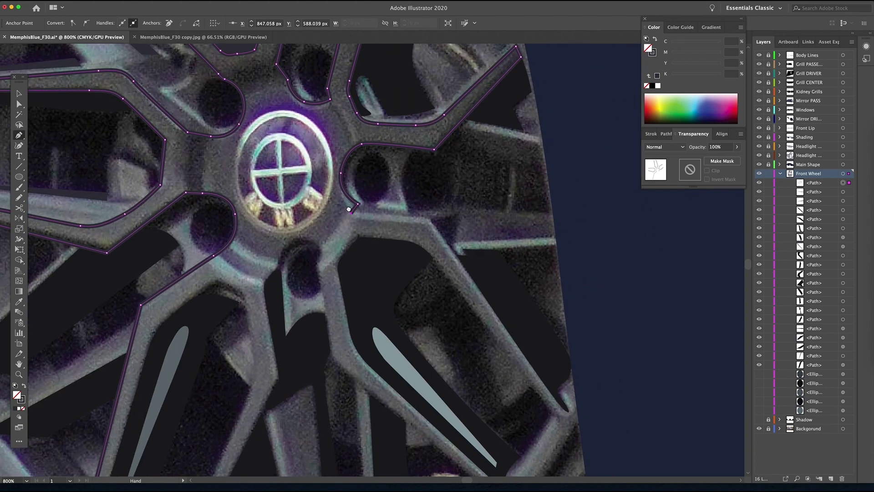
Outline the outer edge and rounded tip of the lower-right spoke and turn back along the inner gap.
left_click(416, 218)
left_click_drag(436, 230, 447, 246)
left_click(566, 409)
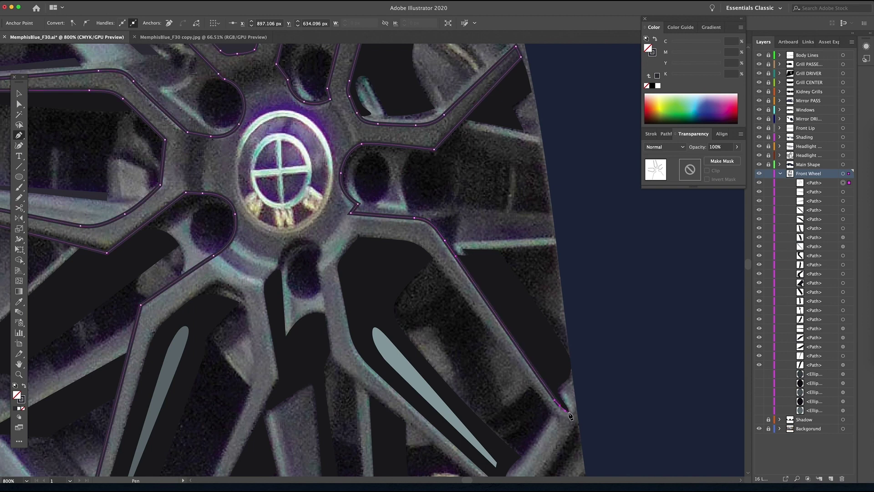
left_click_drag(565, 417, 561, 418)
left_click_drag(547, 410, 541, 402)
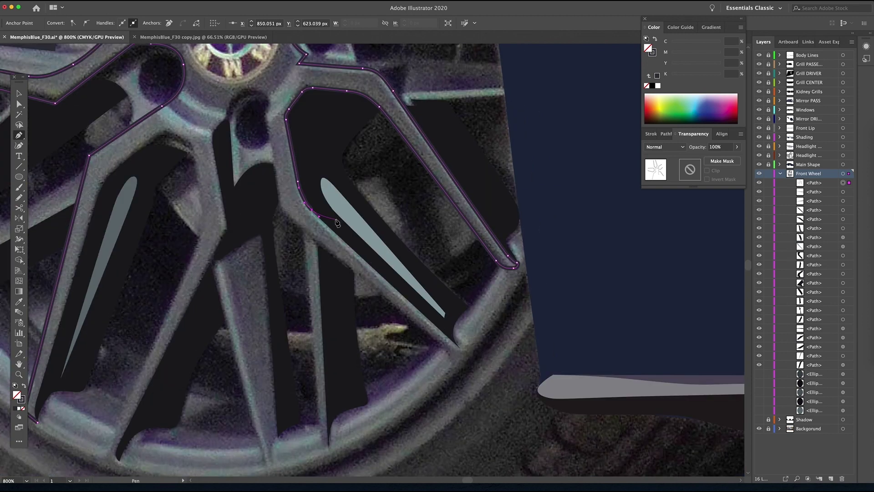
Outline the rounded tip of the lower-right pair's second spoke and follow its underside back toward the hub.
left_click(461, 348)
left_click_drag(454, 358, 448, 358)
left_click(298, 223)
left_click_drag(281, 203, 278, 184)
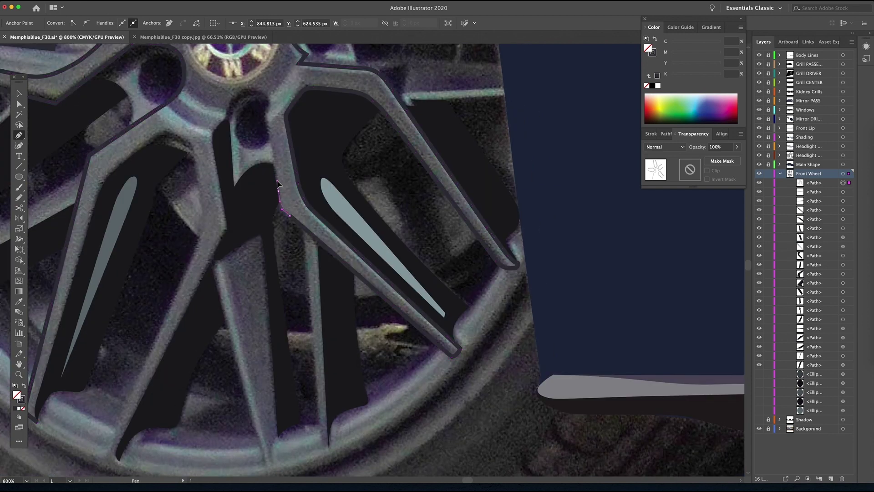
Continue the outline around the bottom lug hole and down the outer edge of the adjacent lower spoke to its tip.
left_click(268, 119)
left_click_drag(268, 99, 224, 141)
key("space")
left_click_drag(239, 144, 346, 107)
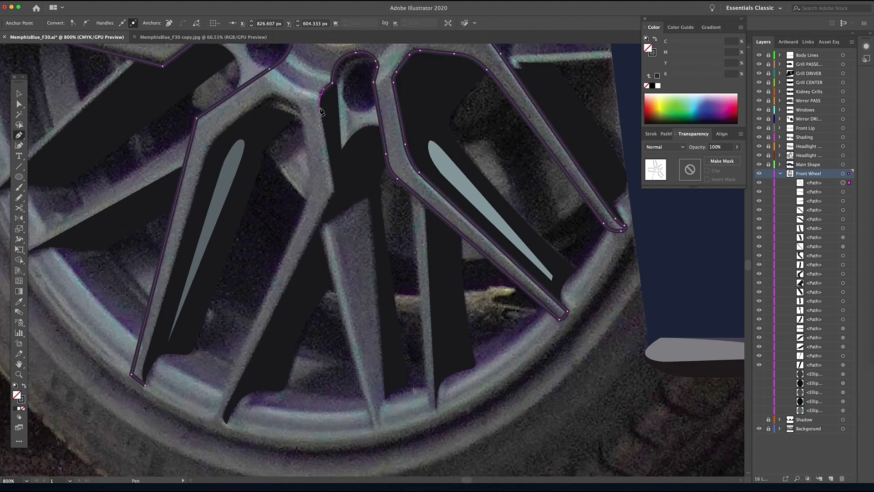
left_click(320, 108)
left_click(334, 186)
left_click(224, 412)
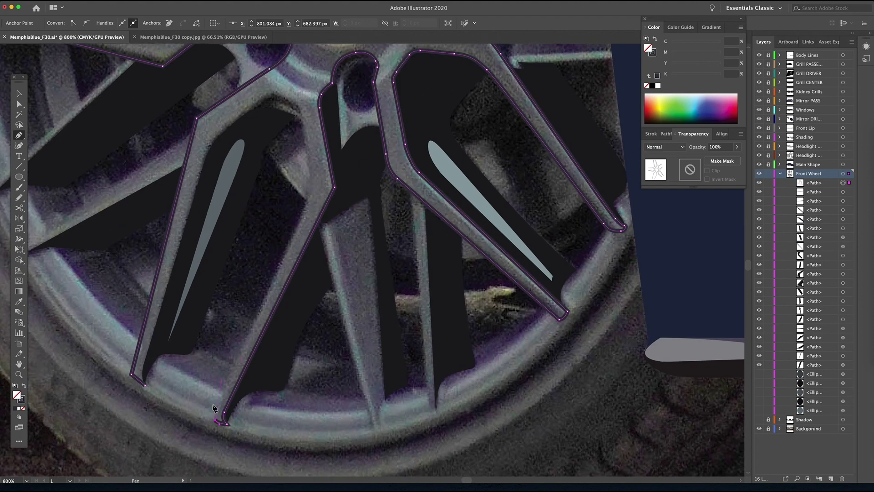
Outline the gap inside the lower-left spoke pair and close the spoke outline at its starting tip.
left_click(310, 196)
left_click_drag(312, 177, 311, 162)
left_click(302, 112)
left_click_drag(286, 96, 273, 94)
left_click(260, 101)
left_click_drag(219, 134, 201, 178)
key("space")
left_click_drag(161, 322, 208, 277)
left_click_drag(193, 317, 192, 322)
left_click(193, 340)
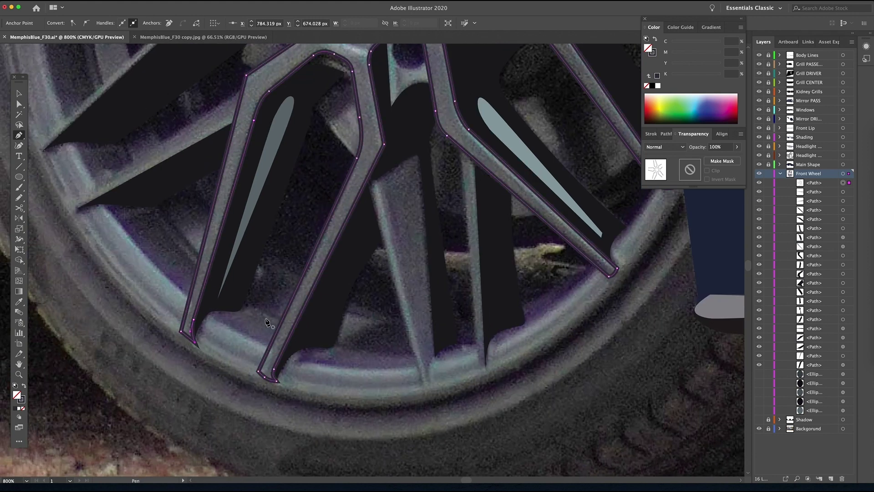
Fill the closed spoke shape with a mid grey sampled from the photo's rim, and deselect it.
key("i")
left_click(293, 309)
key("space")
left_click_drag(339, 290, 306, 326)
key("z")
left_click(378, 196, "alt")
left_click(378, 182, "alt")
left_click(378, 179, "alt")
key("v")
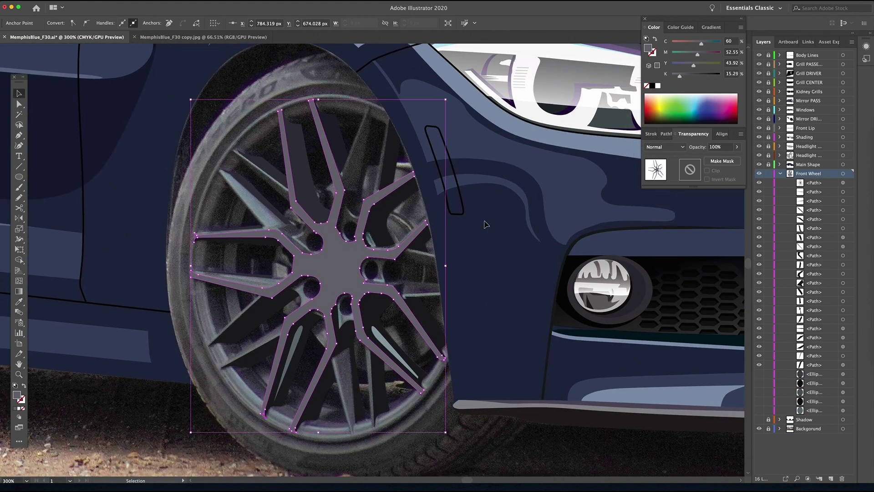
scroll(485, 225, "left", 2)
left_click(486, 225)
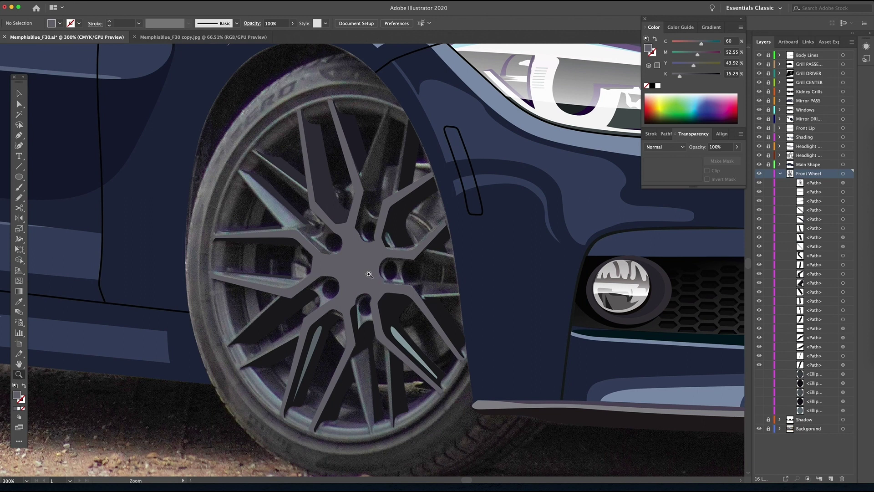
Rename the traced spoke path on the Front Wheel layer FACE and hide it.
left_click(369, 277)
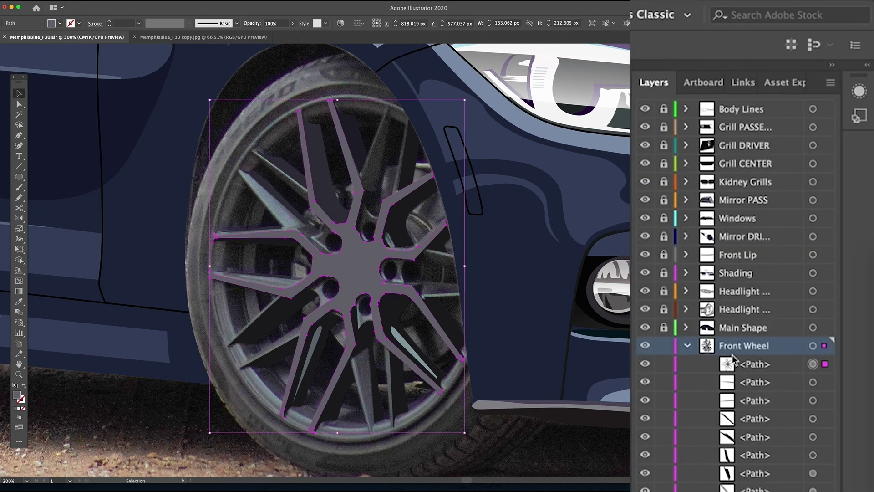
double_click(760, 363)
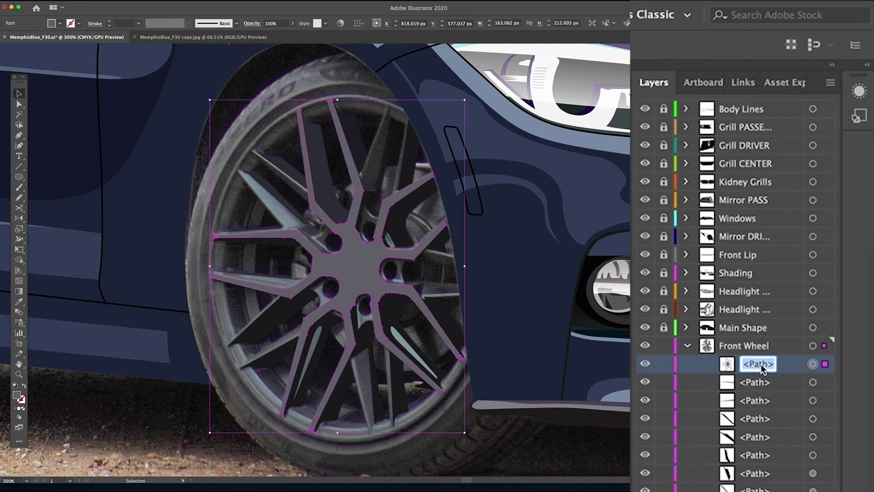
type("FACE")
key("Return")
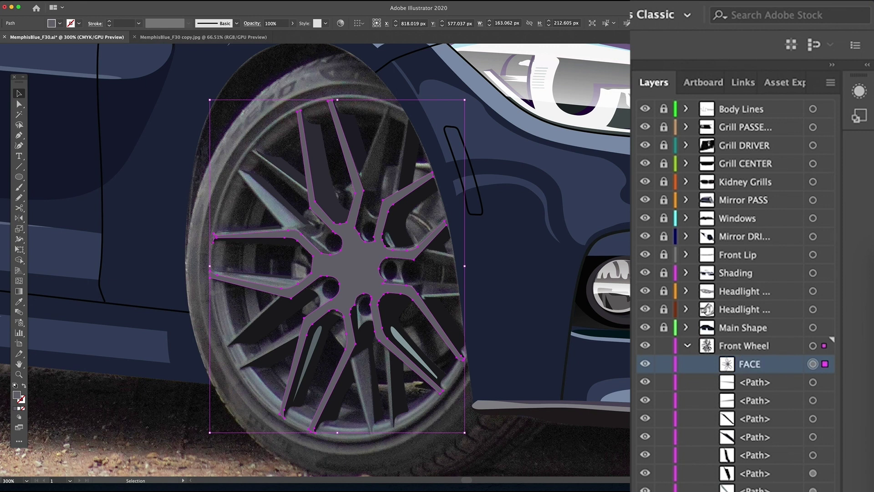
left_click(646, 364)
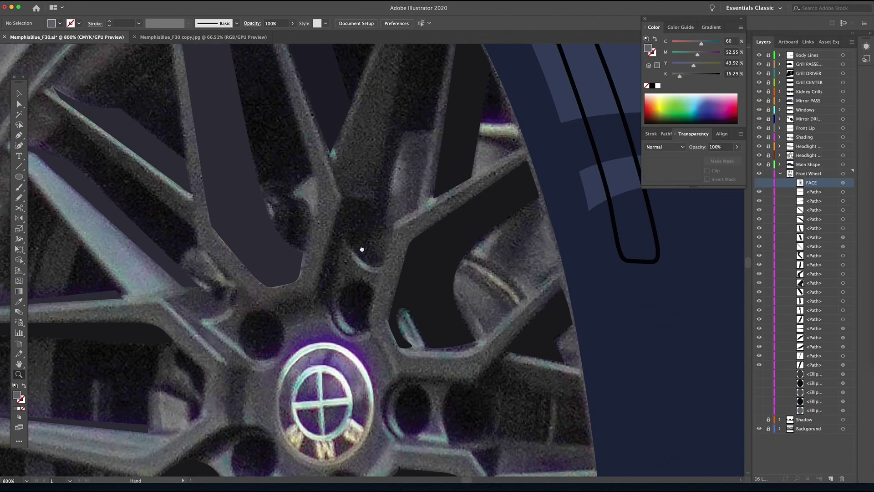
Trace the dark recess around the lug hole above the hub emblem, show the FACE path, and fill the recess near-black.
key("p")
left_click(377, 203)
left_click(368, 229)
left_click(367, 238)
left_click(379, 261)
left_click_drag(363, 266, 353, 261)
left_click(340, 239)
left_click_drag(328, 291, 343, 336)
left_click_drag(359, 332, 371, 328)
left_click(335, 332)
left_click(323, 310)
scroll(339, 204, "down", 10)
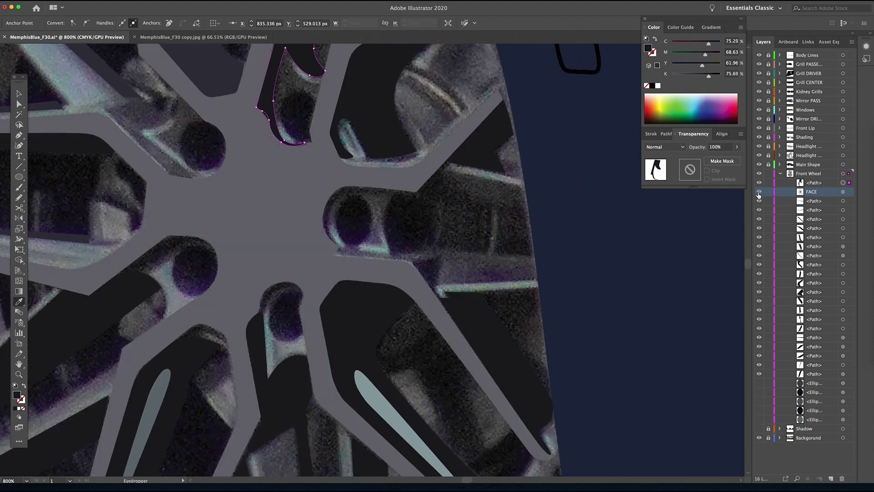
Trace near-black shapes for the right spoke's small wedge and the inner end of the left spoke gap, keeping the FACE path shown.
left_click(413, 262)
left_click(442, 255)
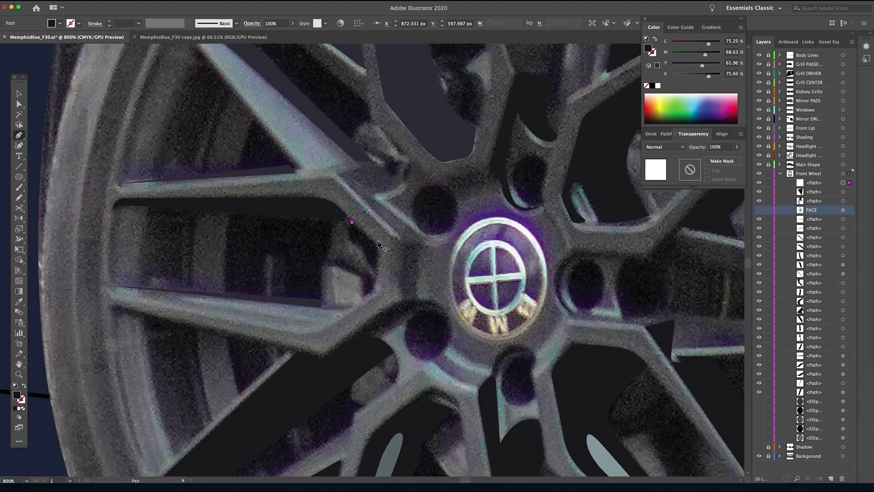
left_click_drag(455, 198, 380, 256)
key("l")
left_click_drag(324, 349, 460, 233)
left_click(759, 210)
Outline the side facet from the upper-left spoke's tip into the crotch, around the adjacent left spoke's tip and back toward the hub.
scroll(415, 260, "up", 8)
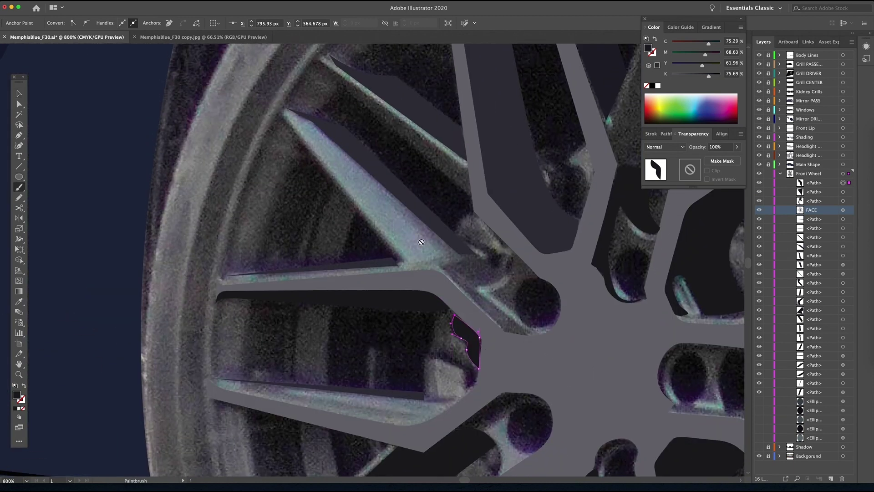
key("p")
left_click(280, 113)
left_click(405, 263)
left_click(223, 275)
left_click(217, 281)
left_click(223, 285)
left_click(425, 269)
left_click_drag(447, 277, 456, 285)
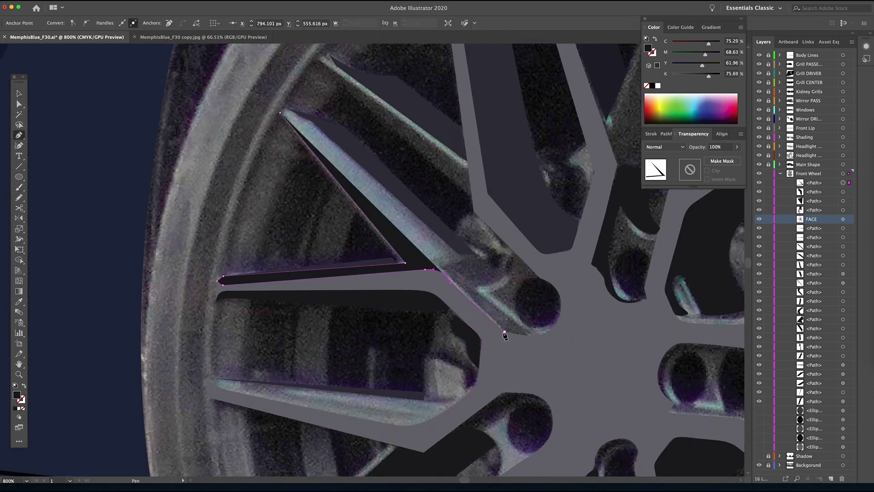
Close the facet outline along the face edge and the upper-left spoke's ridge, and fill it with a grey sampled from the photo.
left_click(504, 331)
left_click(442, 266)
left_click(458, 254)
left_click(313, 122)
left_click(287, 108)
left_click(280, 112)
key("i")
left_click(507, 180)
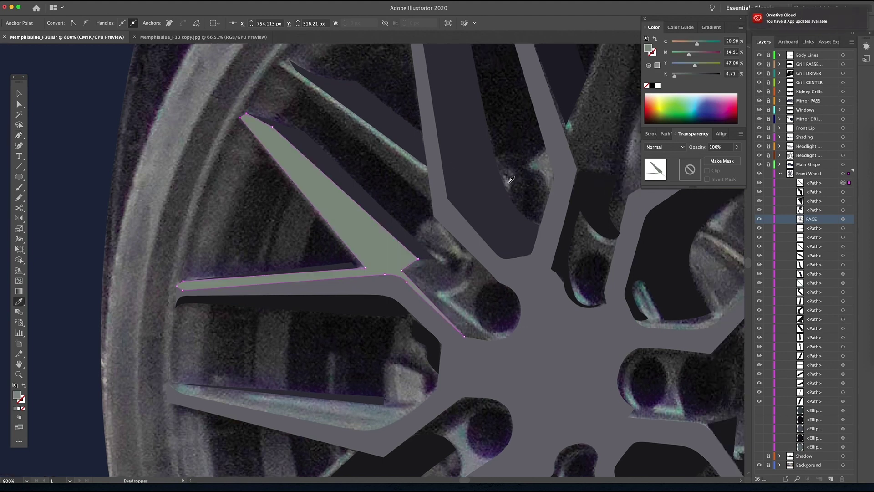
Trace the thin light facet along the underside of the next spoke above.
left_click_drag(415, 232, 435, 345)
key("p")
left_click(297, 180)
left_click(448, 291)
left_click(305, 175)
left_click(296, 180)
Trace the long light facet along the upper edge of the lower left-pointing spoke, curving it into the hub end.
left_click_drag(611, 378, 620, 156)
left_click(201, 275)
left_click(413, 297)
left_click_drag(440, 298, 454, 295)
left_click(453, 295)
left_click_drag(417, 317, 401, 323)
mouse_move(376, 320)
left_mouse_down()
mouse_move(368, 320)
mouse_move(371, 247)
left_mouse_up()
left_click(202, 275)
Trace a thin light facet along the outer edge of the upper lower-left spoke.
left_click(372, 247)
left_click(251, 354)
left_click(248, 348)
left_click(363, 244)
left_click(372, 246)
Trace the light facet above the dark underside of the next lower-left spoke, from its tip to the face edge.
left_click(260, 301)
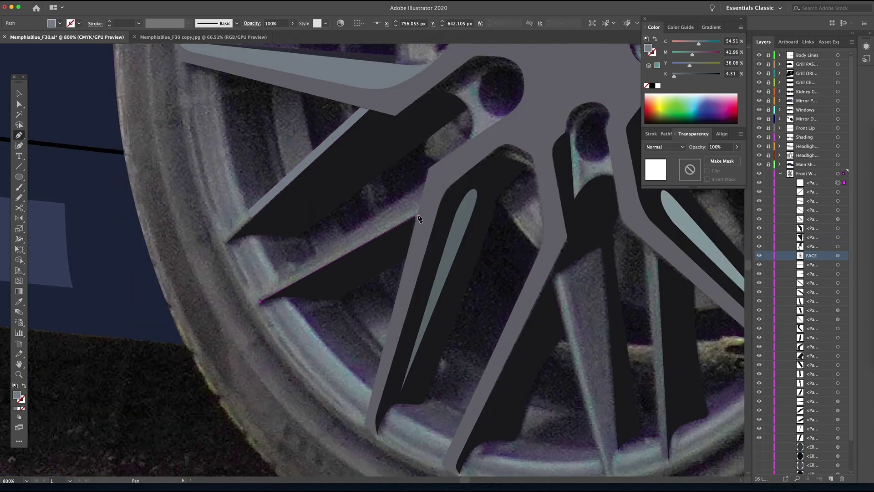
left_click(418, 214)
left_click(426, 181)
left_click(280, 273)
left_click(260, 300)
Trace the thin light facets along the two partly hidden spokes on the wheel's right side.
left_click_drag(500, 273, 491, 184)
left_click_drag(615, 136, 501, 397)
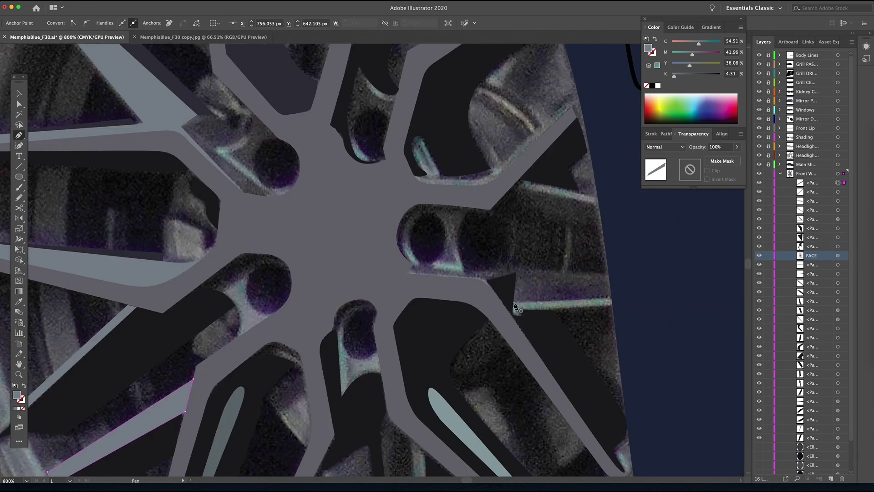
left_click(514, 304)
left_click_drag(546, 250, 501, 342)
left_click(553, 299)
left_click(551, 291)
left_click(476, 272)
left_click(470, 278)
left_click(553, 298)
Trace the hooked highlight beside the upper-left lug hole and fill it with the facets' blue-grey.
mouse_move(416, 182)
left_mouse_down()
mouse_move(503, 197)
mouse_move(539, 173)
left_mouse_up()
left_click(348, 279)
left_click(352, 281)
left_click(308, 238)
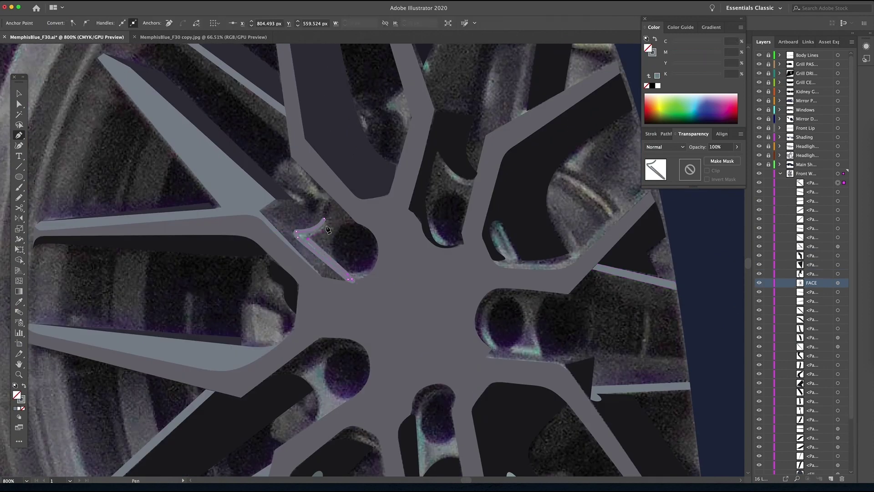
left_click_drag(324, 219, 329, 211)
left_click_drag(281, 305, 430, 182)
Hide the Background photo, the Shadow layer and the wheel's rim ellipses, and deselect everything.
key("super+0")
scroll(827, 450, "down", 5)
left_click(759, 470)
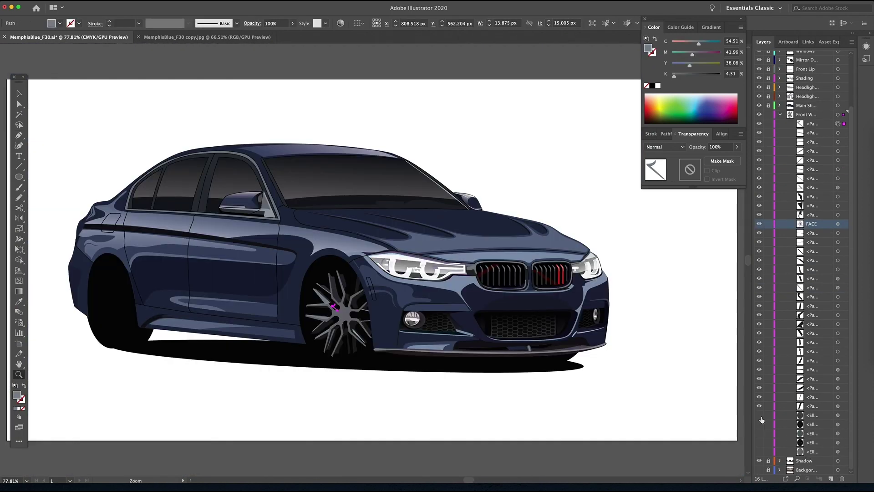
left_click(758, 451)
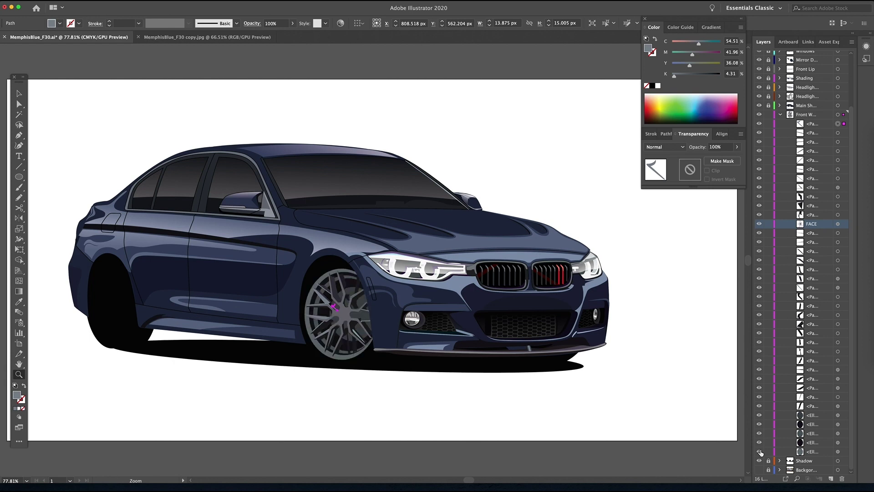
left_click_drag(759, 460, 759, 414)
key("super+shift+a")
Check the dark shapes around the upper spokes for gaps and adjust the lower corner of the dark shape under the right spoke.
left_click_drag(343, 290, 380, 277)
key("a")
left_click(350, 232)
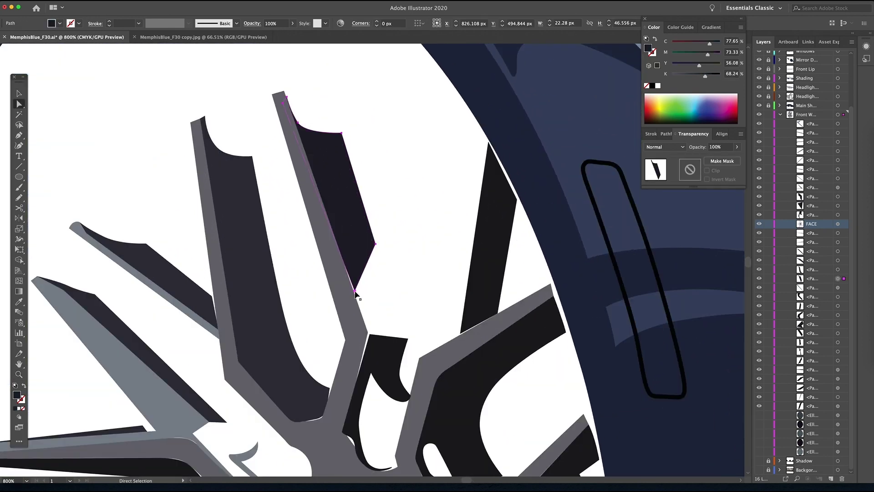
scroll(355, 318, "down", 4)
left_click(355, 369)
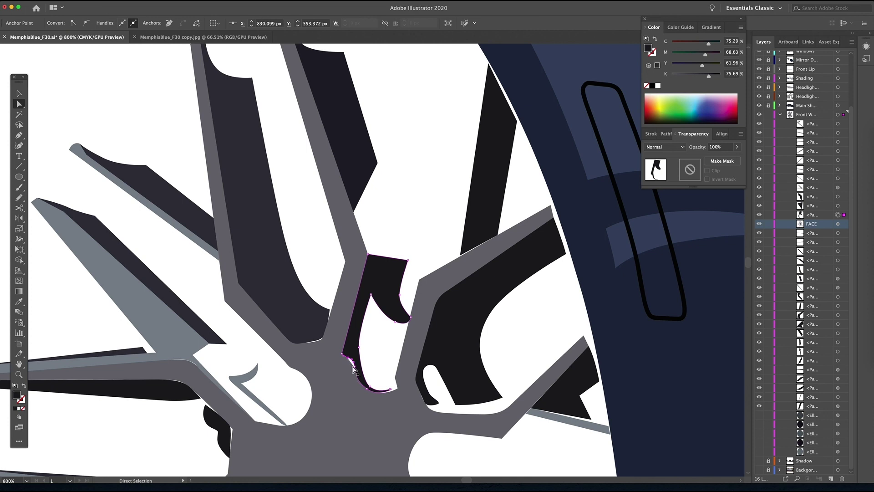
scroll(401, 335, "down", 3)
scroll(402, 335, "right", 5)
left_click(399, 333)
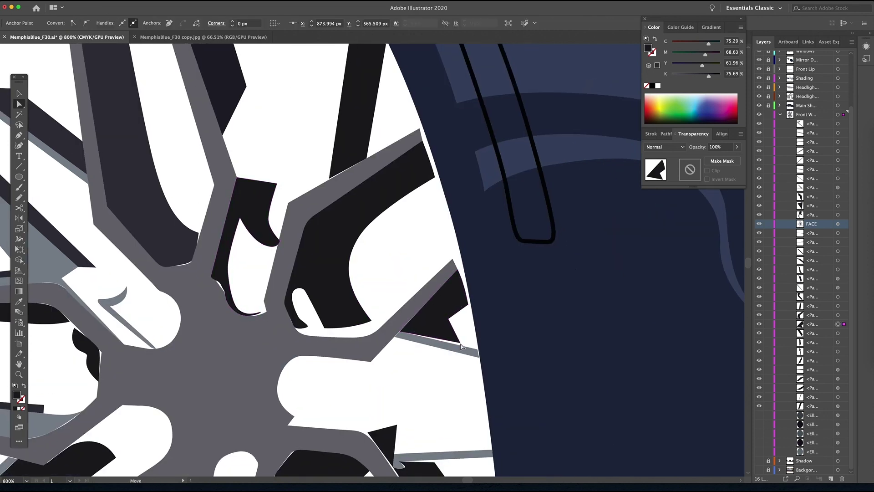
left_click_drag(461, 344, 463, 346)
Adjust the right wedge's lower corner and bring the FACE path to the front of the Front Wheel layer.
left_click_drag(423, 414, 491, 198)
left_click(465, 251)
left_click(462, 249)
left_click_drag(463, 250, 460, 255)
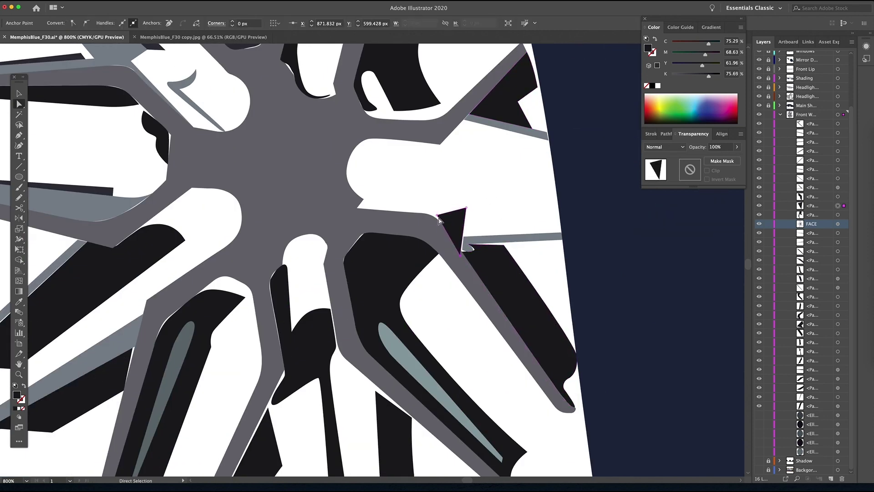
left_click_drag(810, 122, 810, 121)
Reshape the curved inner end of the right spoke's light facet so it covers the white slivers beside the face.
left_click(465, 245)
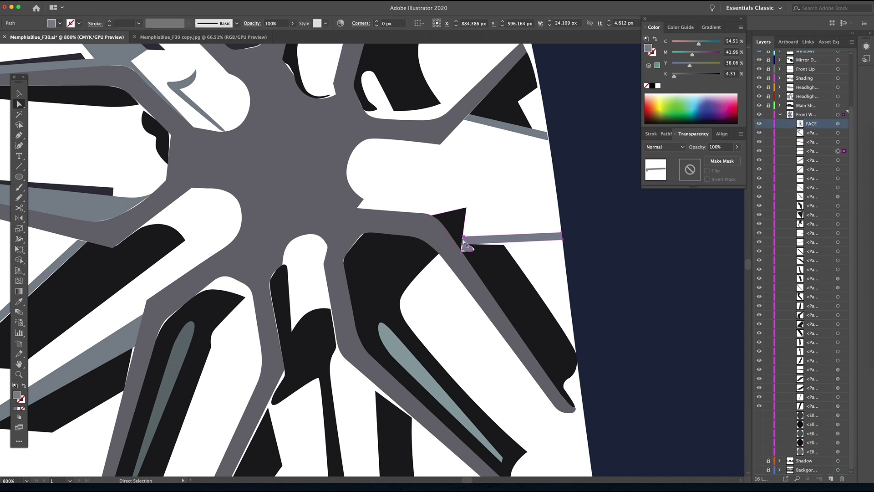
left_click(463, 237)
left_click(472, 251)
left_click_drag(474, 254, 521, 269)
left_click_drag(521, 269, 451, 289)
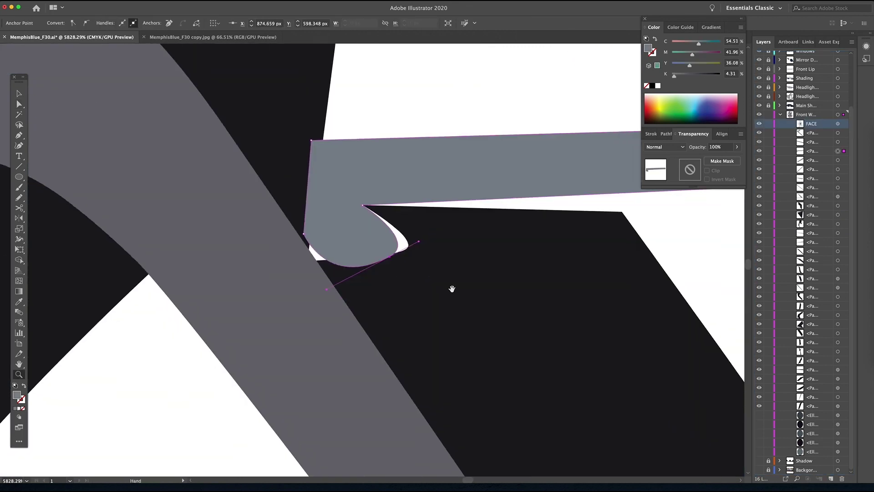
left_click(425, 269)
left_click_drag(409, 246, 372, 248)
left_click(289, 239)
left_click(288, 240, "alt")
left_click(273, 277, "super")
Move the hub-side edge of the dark gap inside the lower-right spoke pair under the FACE path.
left_click(361, 285)
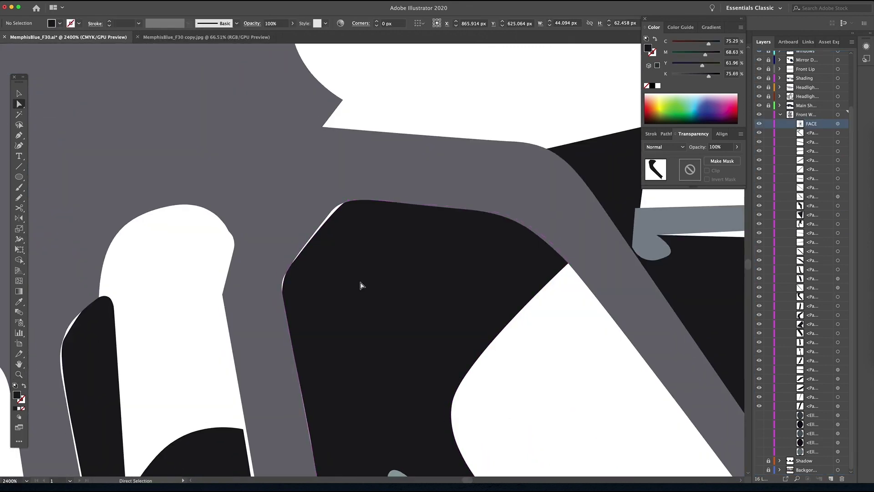
left_click(351, 202)
left_click_drag(296, 270, 292, 267)
Tuck the edges of the dark shapes around and below the bottom lug hole under the FACE path.
left_click_drag(236, 319, 447, 116)
left_click(428, 255)
left_click_drag(448, 227, 454, 225)
left_click_drag(465, 334, 474, 333)
left_click_drag(337, 391, 455, 294)
left_click_drag(431, 331, 424, 333)
left_click_drag(410, 202, 460, 471)
left_click_drag(410, 292, 407, 291)
Move the top corner of the dark underside on the bottom spoke beneath the face edge.
left_click_drag(439, 330, 427, 152)
left_click_drag(400, 437, 407, 121)
left_click(395, 241)
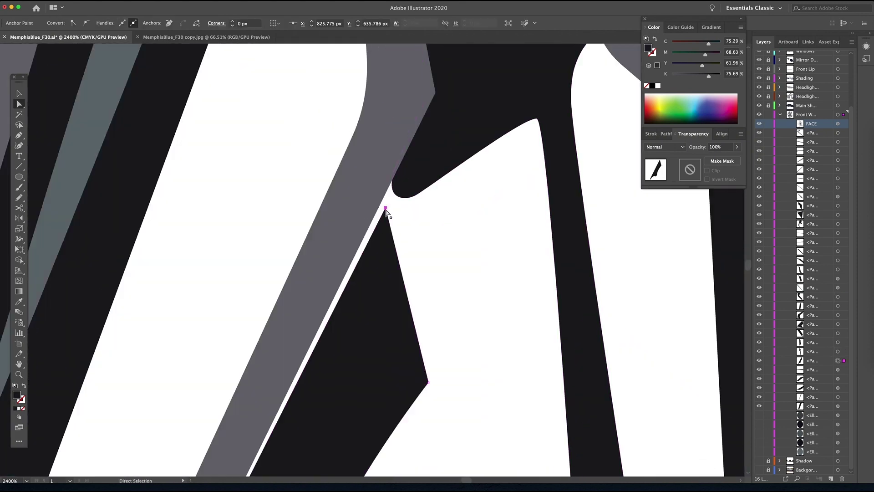
left_click_drag(386, 210, 382, 207)
Extend the corners of the lower-left pair's dark gap and the adjacent spoke's dark underside beneath the face edge.
left_click_drag(205, 455, 474, 64)
left_click_drag(392, 91, 405, 446)
left_click(387, 282)
left_click_drag(424, 180, 421, 176)
left_click_drag(318, 273, 429, 124)
left_click(401, 169)
left_click_drag(424, 130, 433, 123)
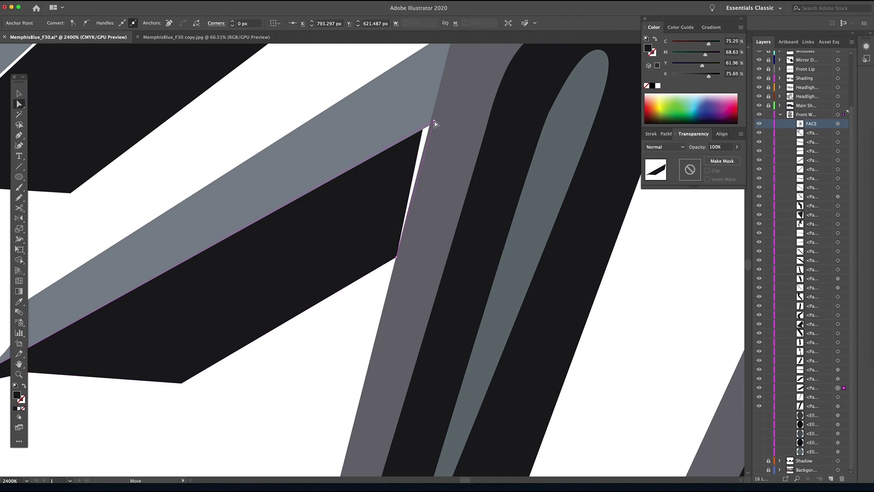
Adjust the edge anchors of the upper lower-left spoke's dark underside to close the slivers along its facet and face.
left_click_drag(282, 136, 437, 291)
left_click_drag(307, 160, 390, 322)
left_click_drag(382, 231, 386, 234)
left_click(569, 169)
left_click_drag(618, 144, 277, 275)
left_click_drag(338, 210, 336, 207)
Nudge the anchors of the left spoke pair's light facet and dark gap shape so they meet the face without slivers.
left_click_drag(336, 207, 560, 323)
left_click(446, 291)
left_click_drag(484, 298, 488, 304)
left_click_drag(337, 101, 516, 402)
left_click(302, 284)
left_click_drag(84, 266, 84, 261)
left_click_drag(478, 228, 373, 274)
left_click_drag(507, 307, 506, 304)
Adjust the dark shapes beside the upper spokes and at the upper-right spoke to close gaps along the face, and deselect.
left_click_drag(582, 154, 513, 231)
key("super+minus")
key("super+minus")
left_click_drag(632, 255, 349, 298)
left_click(349, 299)
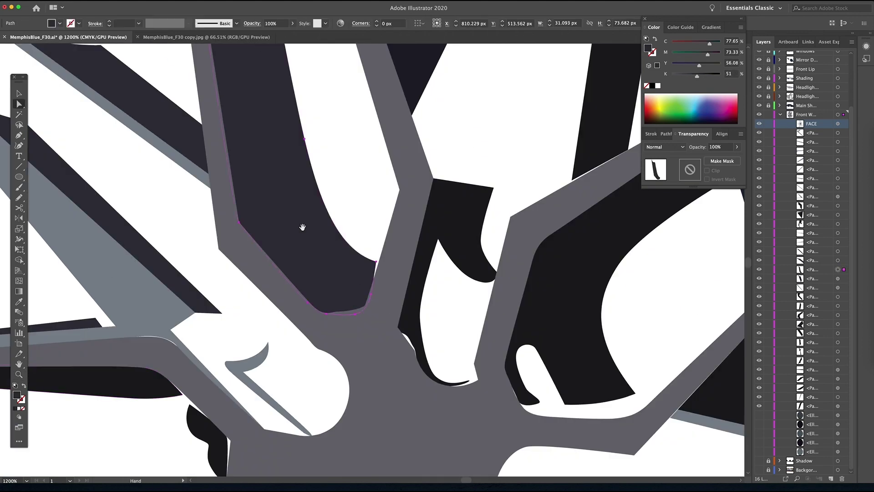
left_click_drag(302, 226, 185, 345)
left_click(490, 265)
left_click_drag(511, 270, 511, 273)
left_click_drag(495, 238, 443, 442)
left_click_drag(488, 302, 497, 301)
left_click(367, 278)
left_click_drag(367, 278, 523, 195)
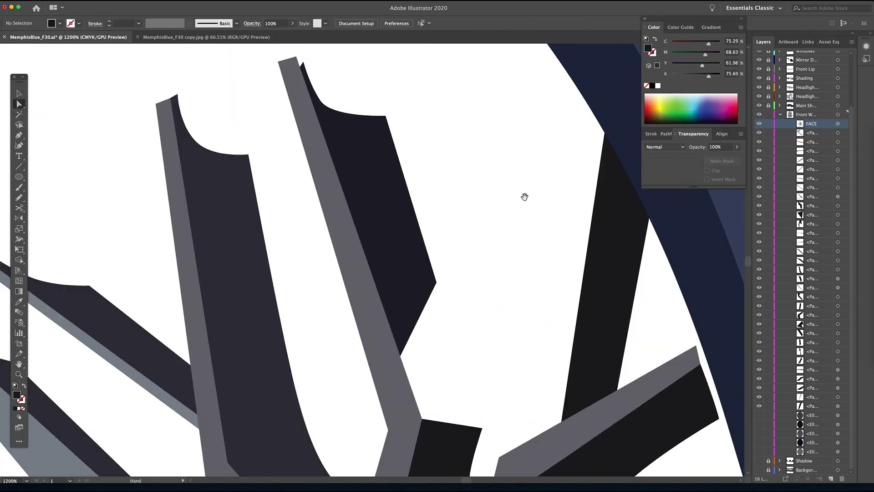
Draw a closed tapering facet shape over the lower centre spoke, running from the dark recess down to its tip at the rim.
key("super+minus")
key("super+minus")
key("super+minus")
key("super+minus")
left_click_drag(389, 400, 375, 296)
left_click_drag(375, 296, 384, 271)
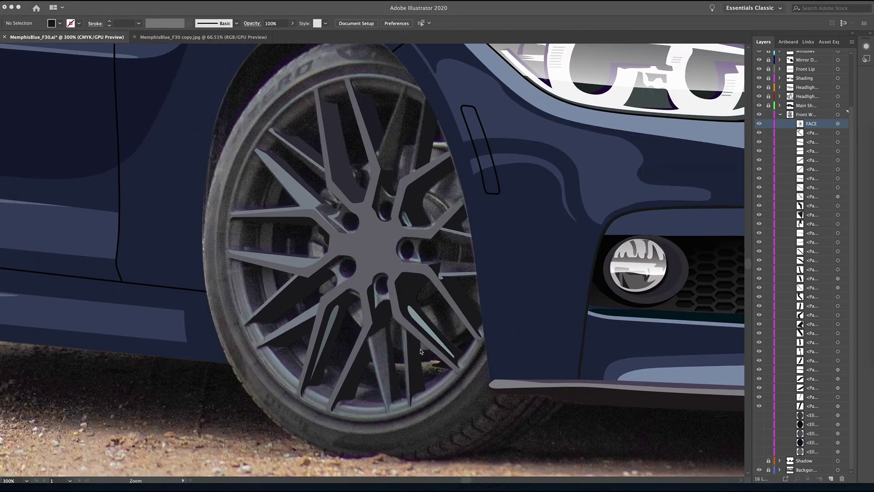
left_click(421, 351)
left_click_drag(411, 350, 370, 255)
key("super+plus")
key("super+plus")
key("super+plus")
left_click_drag(318, 286, 424, 308)
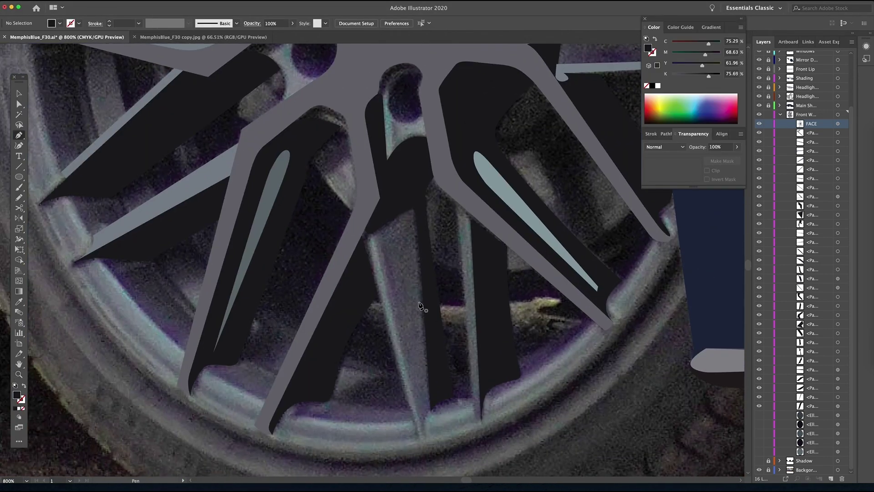
key("p")
left_click(420, 440)
left_click(365, 227)
left_click_drag(376, 229, 419, 249)
left_click(414, 206)
left_click(431, 411)
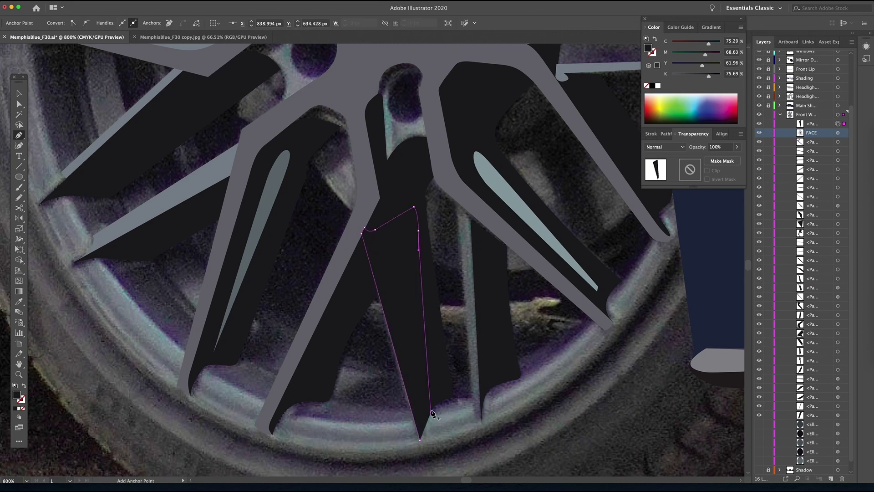
Fill the new lower centre facet with the face's grey, darkened to 43% black.
left_click(494, 222)
scroll(472, 300, "up", 1)
left_click_drag(681, 76, 692, 76)
Draw a narrow dark grey facet along the thin spoke beside the lower centre one, from the face edge to the rim.
key("p")
left_click(456, 208)
left_click(471, 227)
left_click(481, 429)
left_click(457, 209)
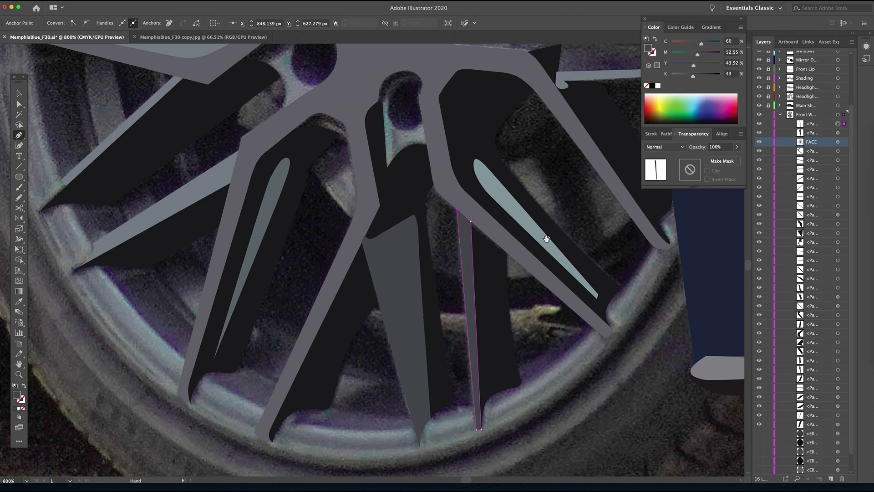
Draw a dark grey facet below the right lug hole out to the fender, and move it lower in the wheel layer's stack.
left_click_drag(546, 239, 388, 474)
left_click(499, 304)
left_click(496, 282)
left_click(301, 271)
left_click(294, 279)
left_click(362, 287)
left_click(388, 307)
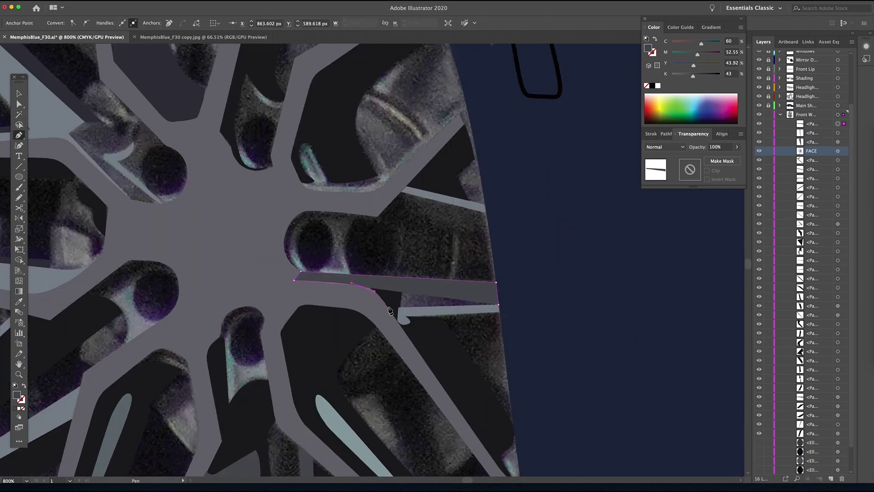
left_click(397, 320)
left_click(404, 311)
left_click_drag(816, 126, 816, 319)
Draw a dark grey facet beneath the light strip above the right-hand opening, from the face edge to the fender.
left_click(490, 234)
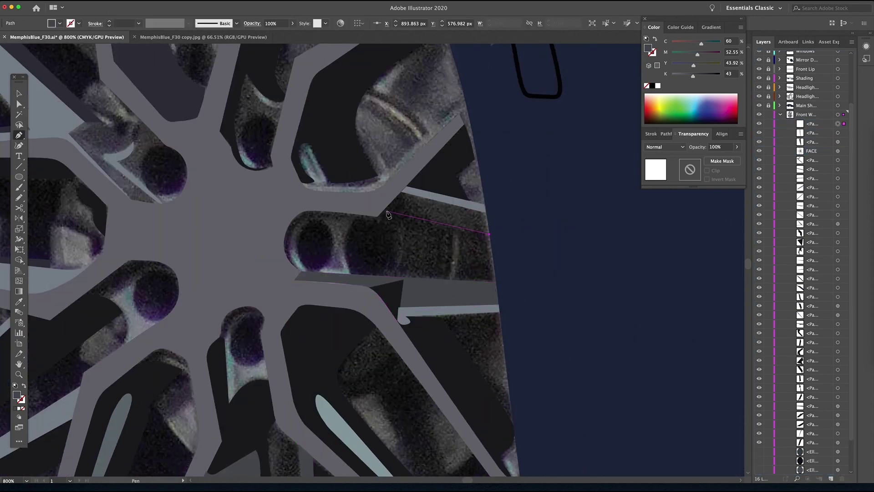
left_click(384, 211)
left_click(402, 192)
left_click(486, 212)
left_click(490, 234)
Draw a thin dark grey facet along the inner edge of the dark upper-right spoke beside the fender.
mouse_move(350, 100)
left_mouse_down()
mouse_move(450, 302)
mouse_move(440, 392)
left_mouse_up()
left_click(449, 128)
left_click(457, 134)
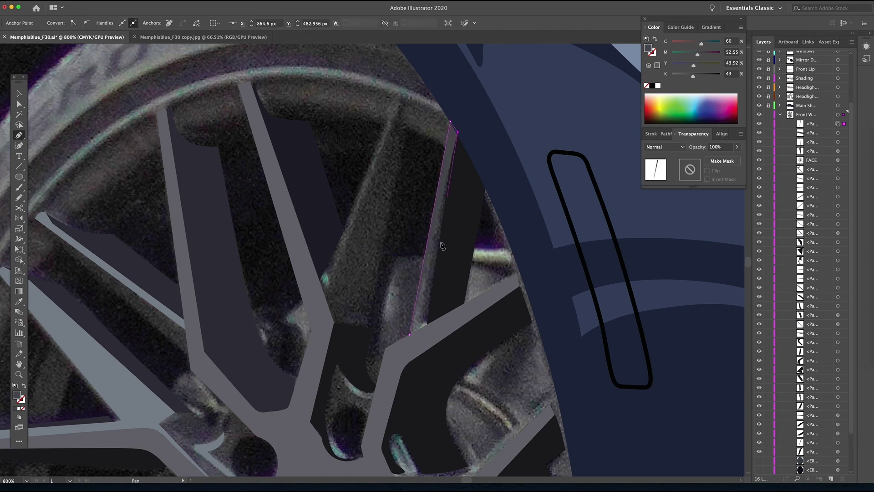
left_click(427, 328)
left_click(410, 335)
left_click(450, 127)
Draw the large tapering dark grey facet of the upper centre spoke, from its notched tip at the rim to the recess.
left_click(416, 315)
left_click(452, 115)
left_click_drag(442, 100, 443, 91)
left_click(446, 82)
left_click(436, 79)
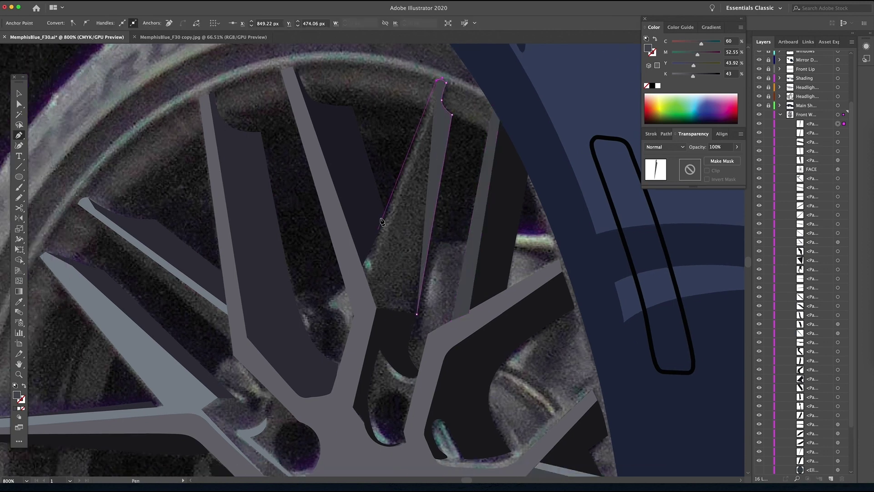
left_click(361, 266)
left_click(377, 307)
left_click(416, 314)
Draw a thin dark grey facet along the upper-left spoke toward the hub.
mouse_move(232, 342)
left_mouse_down()
mouse_move(398, 298)
mouse_move(348, 182)
left_mouse_up()
left_click(397, 297)
left_click(393, 268)
left_click(248, 161)
left_click(397, 297)
Draw a dark grey facet with a curved notch where the upper-left spoke meets the hub, beside the upper-left lug hole.
left_click(352, 237)
left_click(334, 237)
left_click(317, 249)
left_click(380, 314)
left_click(411, 320)
left_click(24, 386)
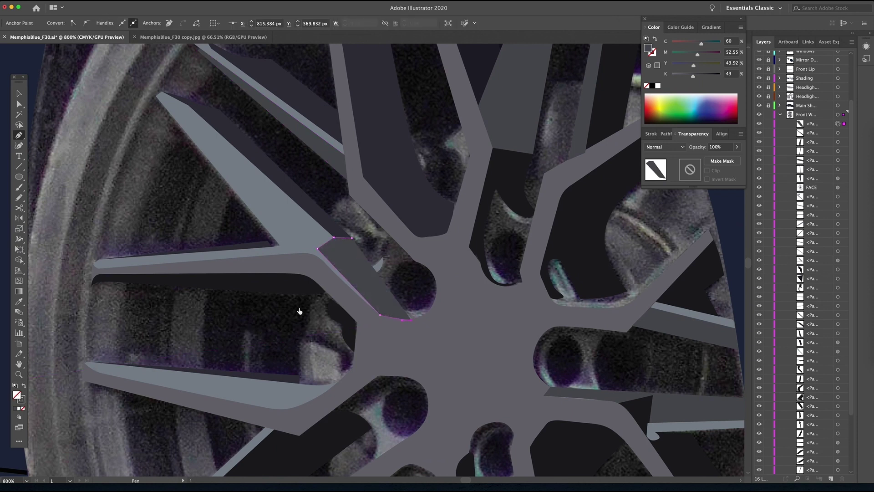
left_click(359, 273)
key("shift+x")
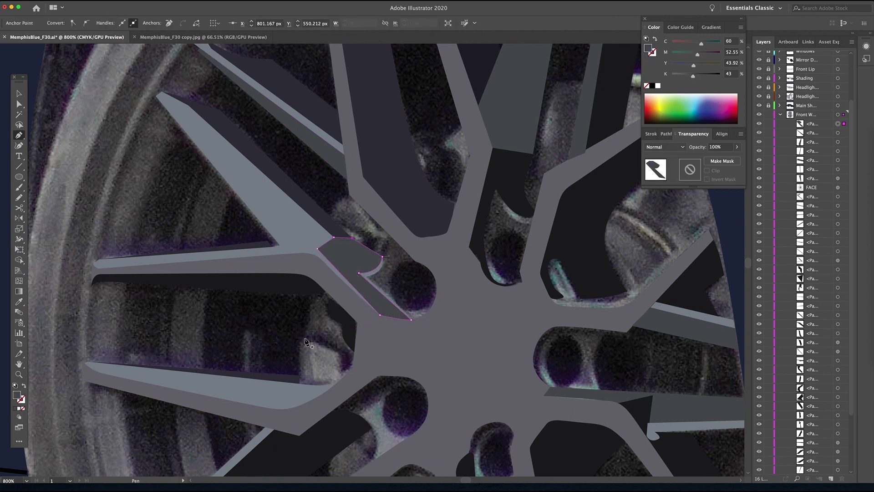
Draw a recess shape over the top of the lower-left lug hole and fill it with the neighbouring gap's near-black colour.
scroll(307, 200, "down", 6)
left_click(397, 254)
left_click(410, 249)
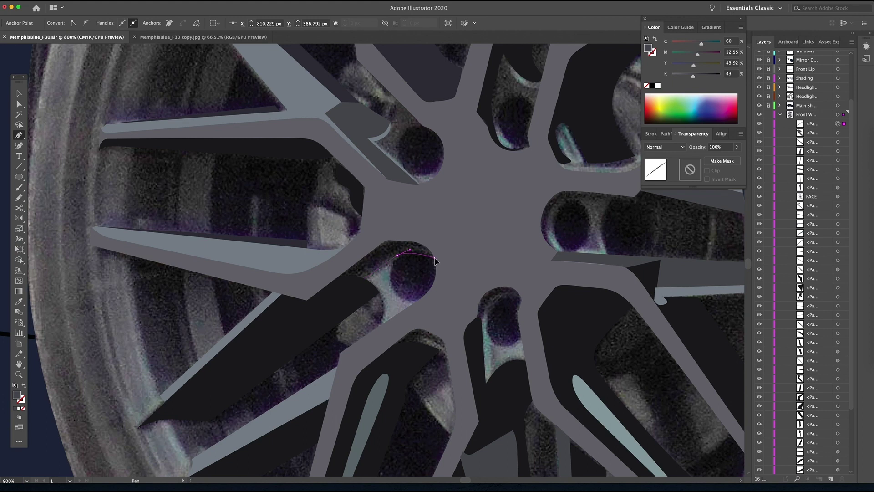
left_click(396, 238)
left_click(370, 285, "super")
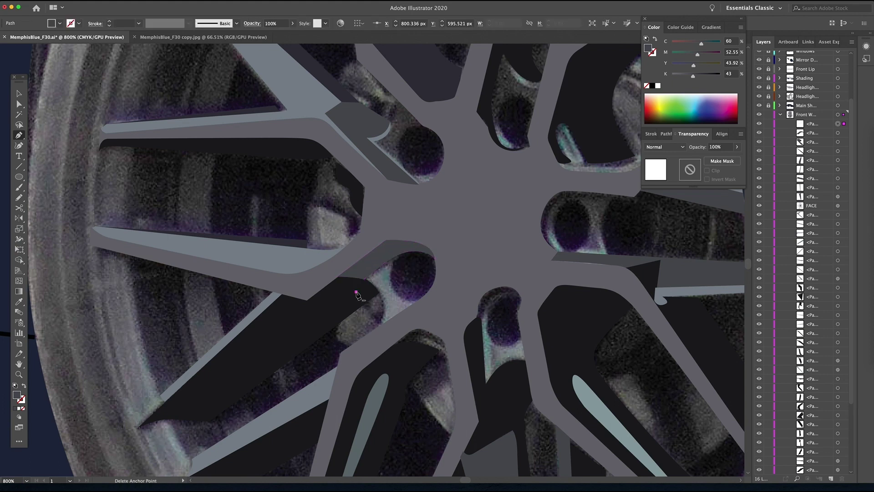
key("i")
left_click(357, 293)
Draw a rounded block at the inner end of the left opening and fill it with the light blue-grey facet colour.
scroll(361, 274, "up", 3)
key("p")
left_click(350, 304)
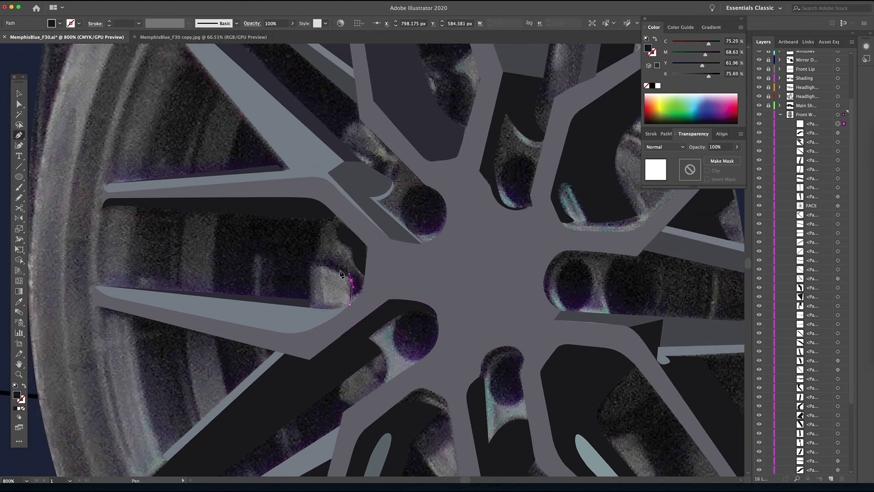
left_click_drag(351, 280, 349, 273)
left_click(328, 266)
left_click(311, 266)
left_click(310, 308)
mouse_move(350, 304)
left_mouse_down()
mouse_move(363, 292)
mouse_move(348, 324)
mouse_move(329, 309)
left_mouse_up()
key("i")
Draw a light blue-grey facet curving around the outer side of the lower-left lug hole.
left_click(344, 276)
left_click(365, 322)
left_click(325, 348)
left_click(311, 301)
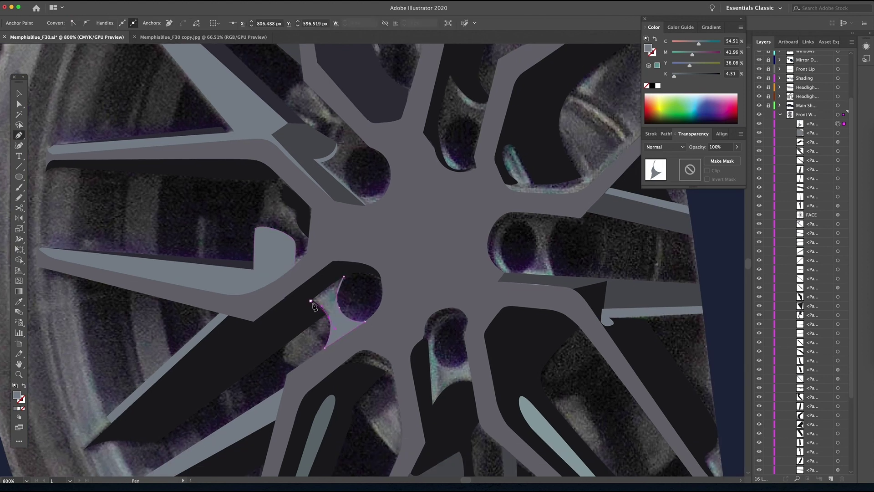
Draw a dark crescent around the top of the lower centre lug hole, match the adjacent gap's colour, and move it lower in the stack.
left_click_drag(432, 345, 344, 324)
left_click(350, 302)
left_click(357, 283)
left_click(350, 302)
key("i")
left_click(343, 320)
left_click_drag(844, 124, 840, 378)
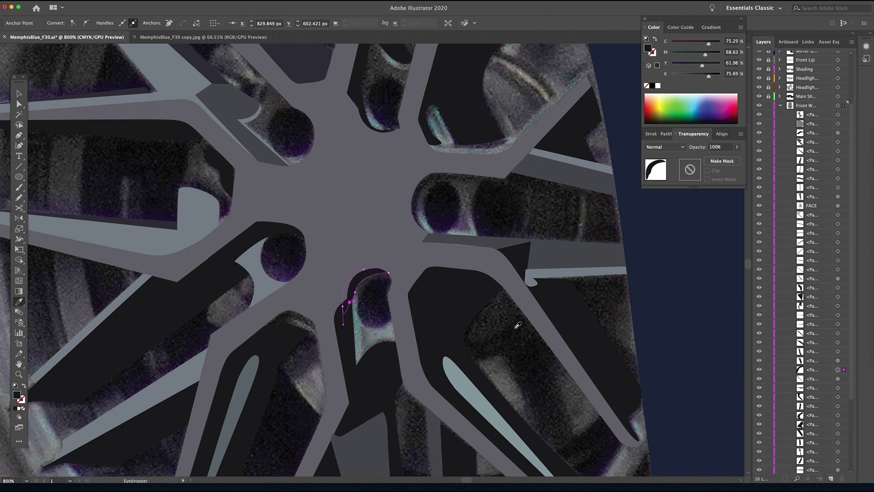
Draw a curved facet around the lower centre lug hole, ending in a point below it, and fill it with the light blue-grey.
key("p")
left_click(358, 312)
left_click(372, 284)
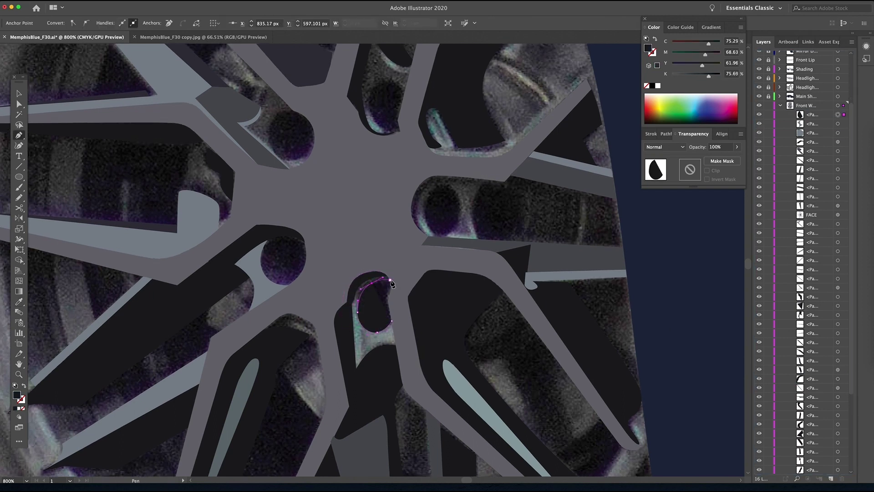
left_click(346, 323)
left_click(356, 369)
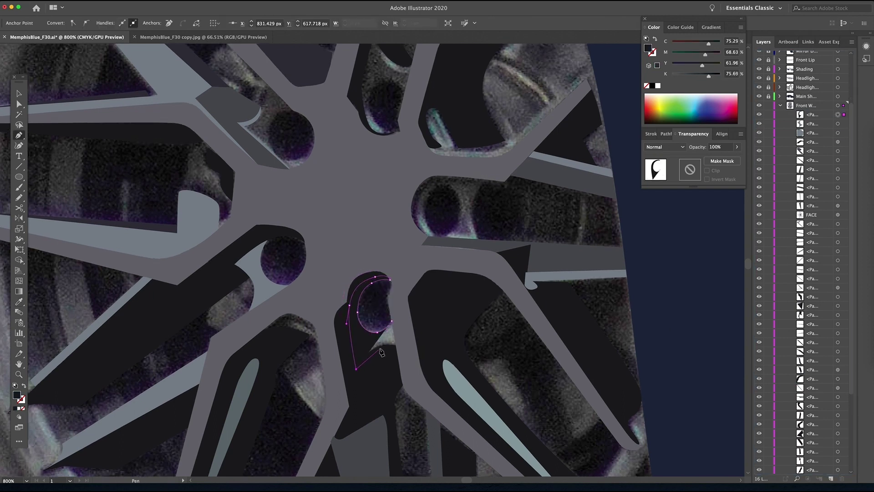
left_click(392, 321)
key("i")
left_click(272, 295)
Draw a circle about 11.4 px across over the upper-left lug hole and fill it with near-black #010105.
left_click_drag(443, 278, 407, 383)
left_click(19, 177)
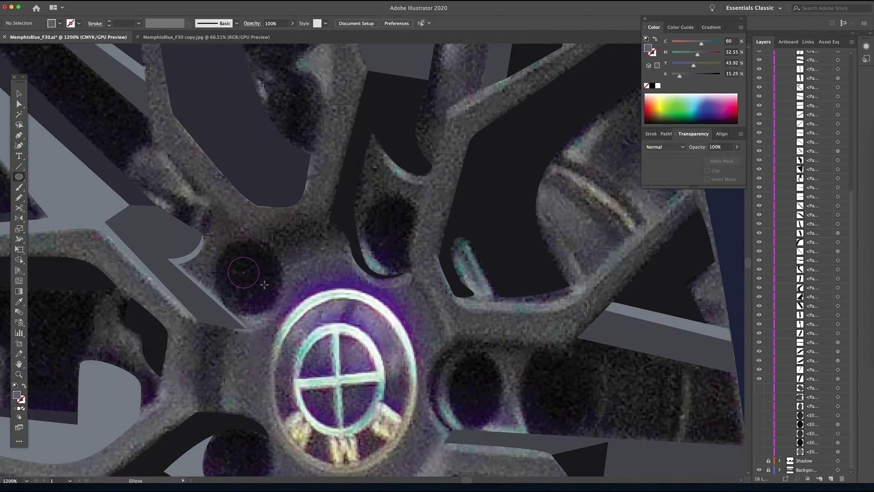
left_click_drag(286, 302, 285, 300)
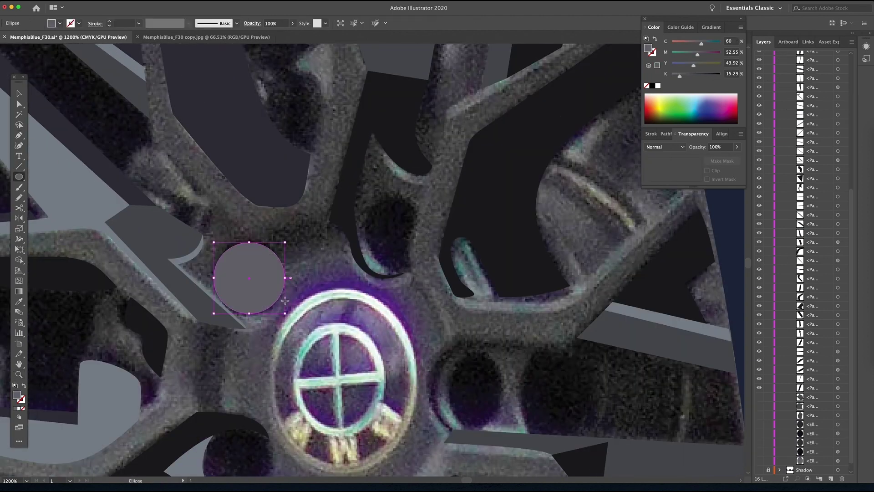
key("v")
double_click(17, 395)
type("000000")
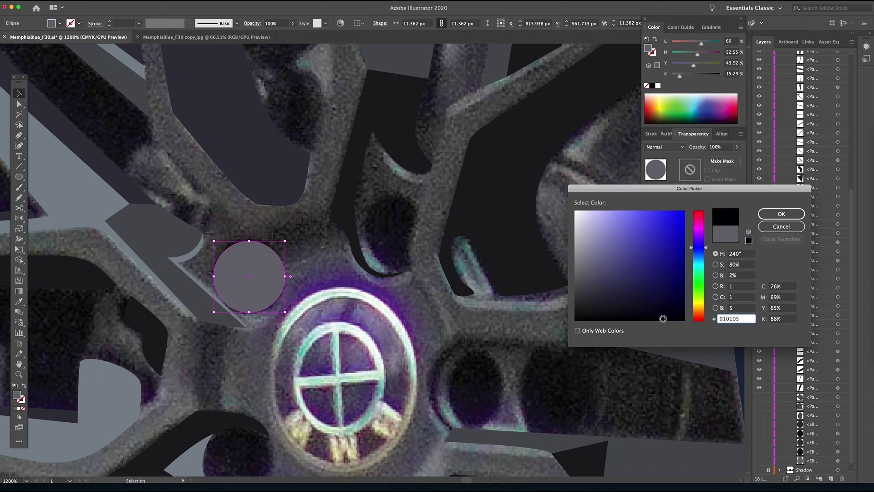
key("Return")
Draw a near-black shape over the upper centre lug hole, rounded on the hub side and cut off along the spoke edge.
left_click(19, 136)
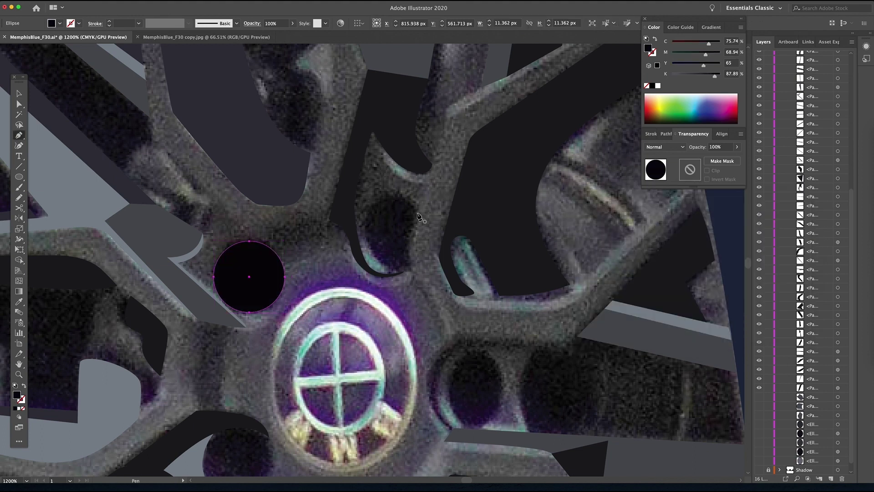
left_click(418, 211)
left_click_drag(351, 215, 349, 214)
left_click(395, 274)
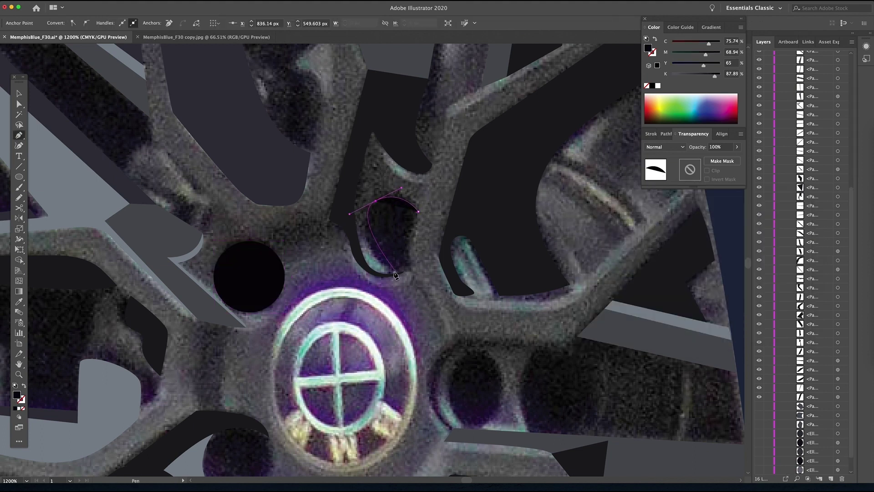
key("super+z")
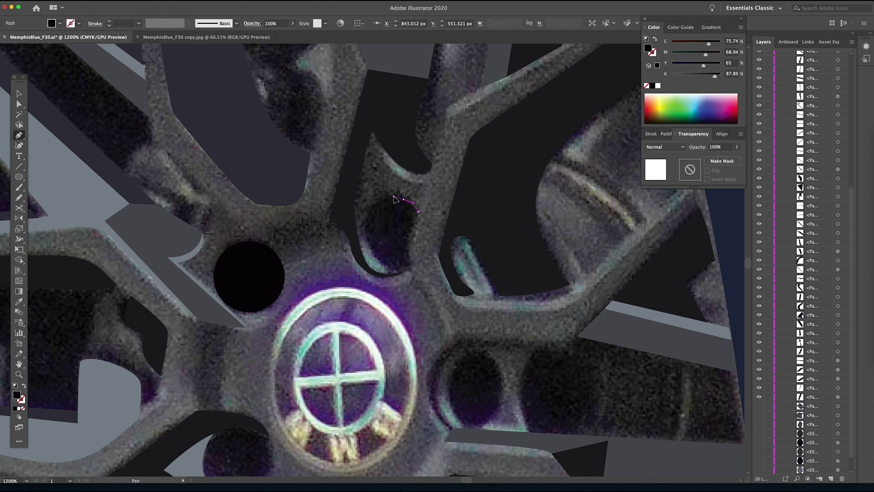
left_click(394, 197)
left_click(359, 238)
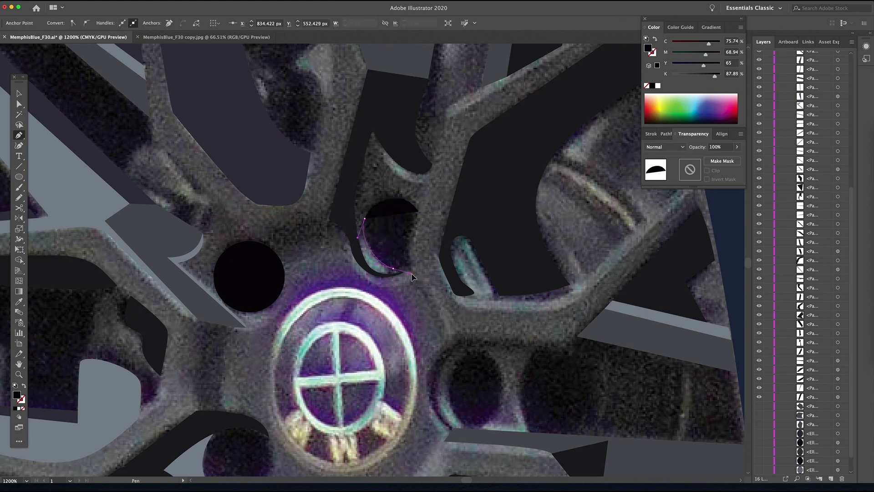
left_click_drag(411, 273, 415, 274)
left_click(411, 268)
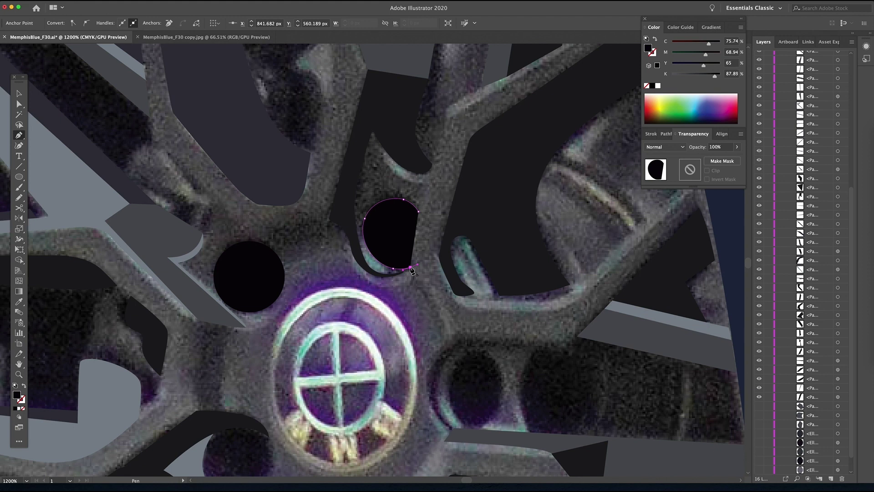
left_click(24, 386)
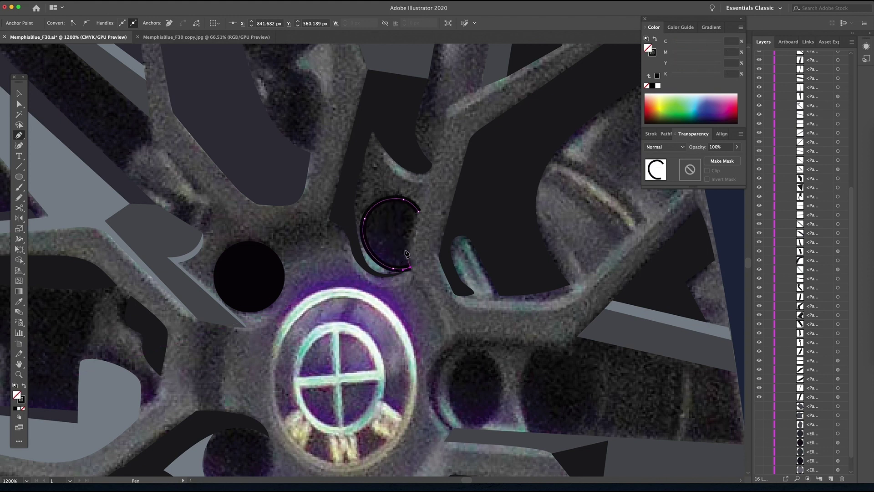
left_click(418, 212)
key("space")
left_click_drag(446, 352, 367, 237)
left_click(25, 386)
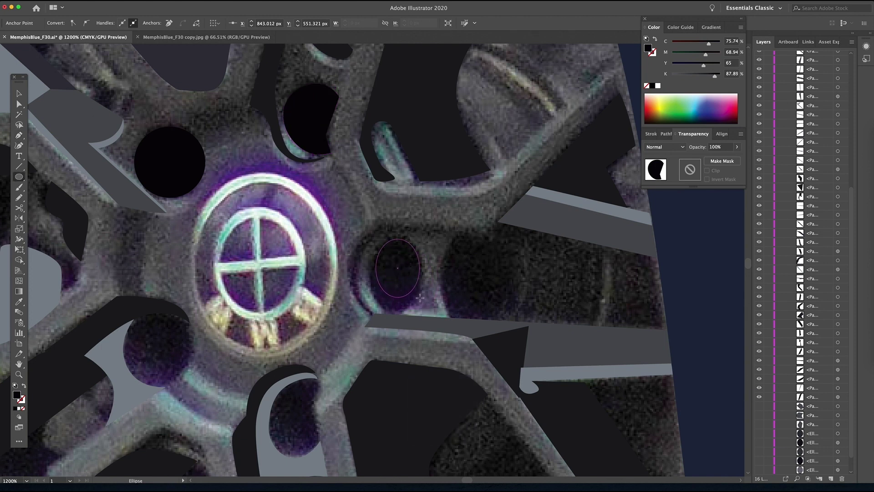
Draw near-black ellipses over the right lug hole, about 8.3 × 12.2 px, and the lower-left lug hole, about 11.9 × 11.9 px.
left_click_drag(423, 313, 423, 313)
scroll(271, 230, "down", 5)
scroll(271, 230, "left", 5)
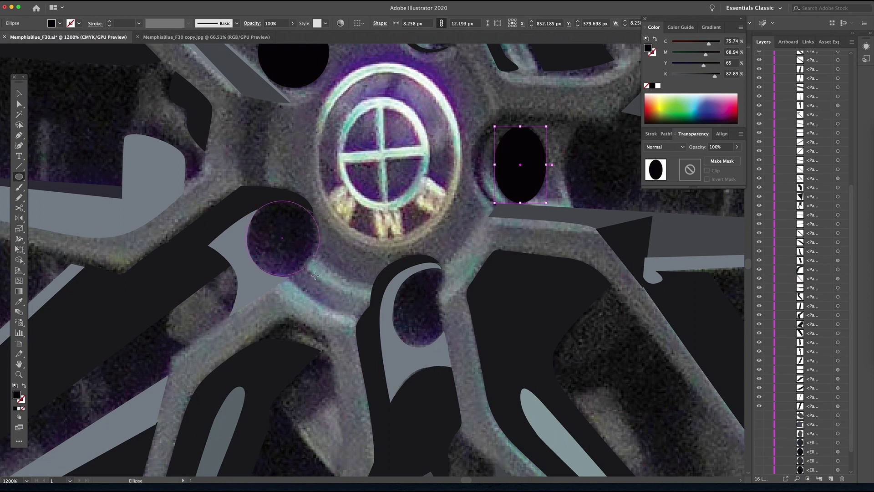
left_click_drag(315, 276, 315, 277)
Draw a near-black shape over the lower centre lug hole, following the light facet's inner curve and the spoke edge.
scroll(416, 312, "down", 1)
scroll(415, 313, "right", 1)
key("p")
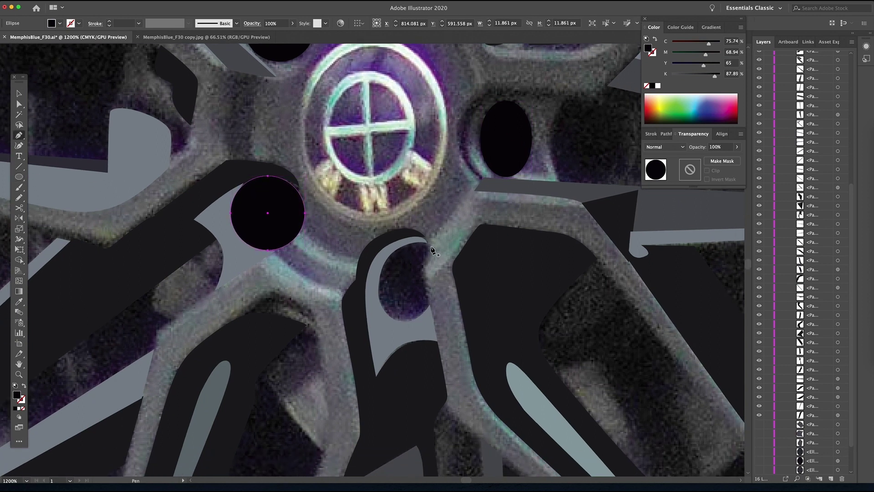
left_click(430, 303)
left_click(400, 322)
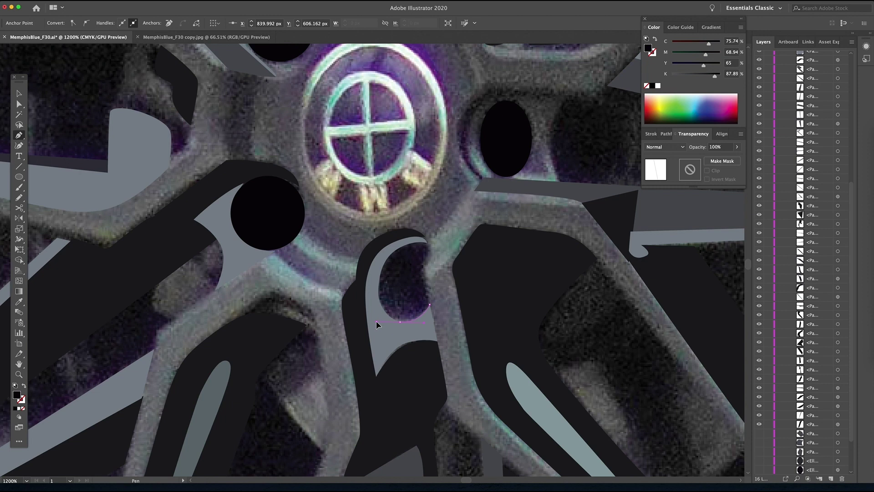
left_click(422, 267)
left_click_drag(378, 277, 380, 270)
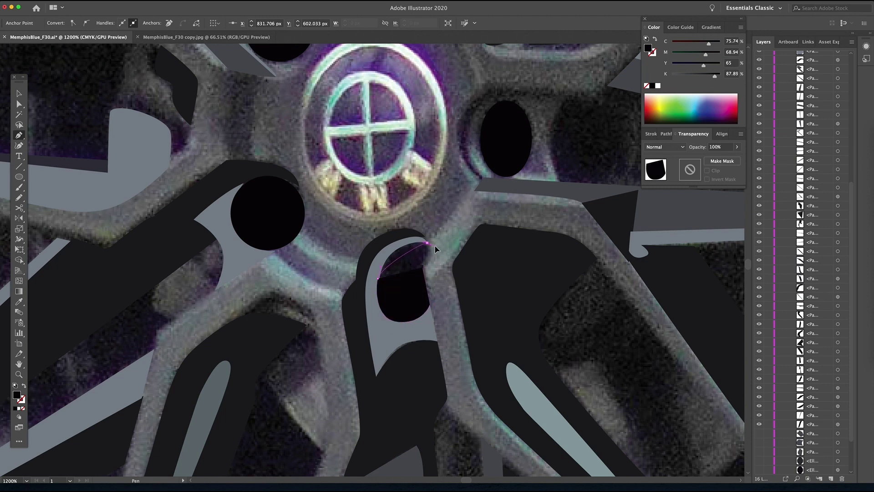
left_click_drag(464, 249, 464, 249)
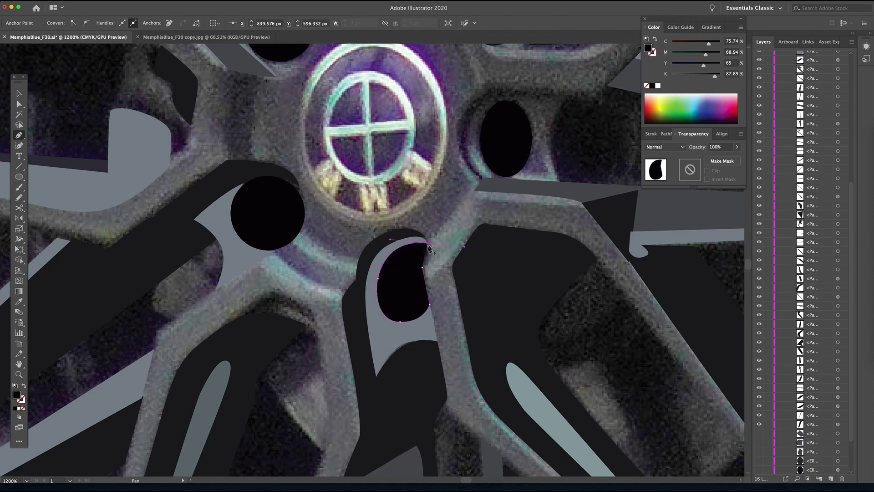
Draw a small curved recess on the hub between the upper-left and upper centre lug holes, and fill it dark.
left_click(469, 261, "alt")
left_click(469, 261, "alt")
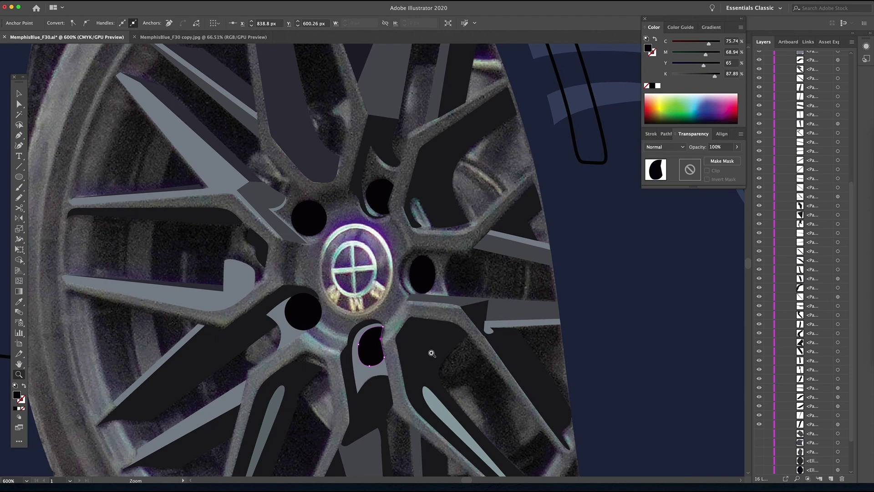
left_click(362, 290)
left_click(314, 230)
left_click_drag(341, 219, 355, 218)
left_click(341, 219)
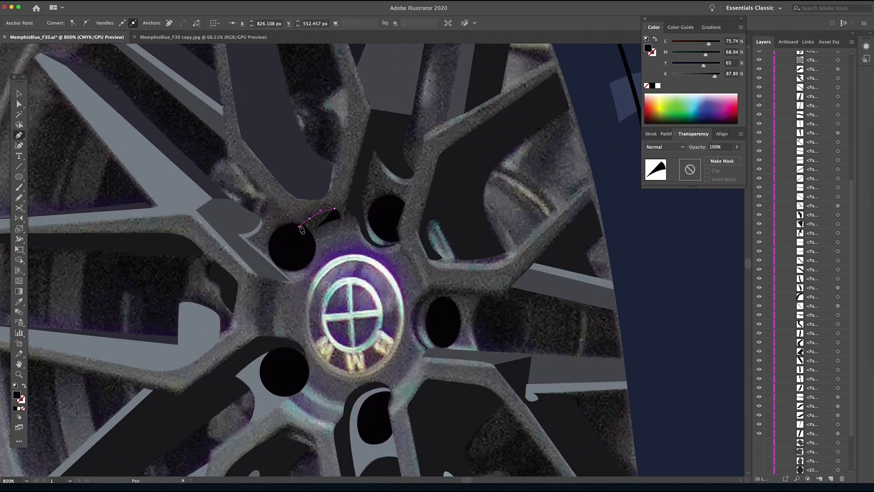
key("i")
Draw two dark curved recesses on the hub, one between the upper-left and lower-left lug holes, one between the lower-left and lower centre ones.
left_click(279, 280)
left_click_drag(280, 337, 290, 370)
left_click(256, 334)
left_click_drag(258, 277, 262, 257)
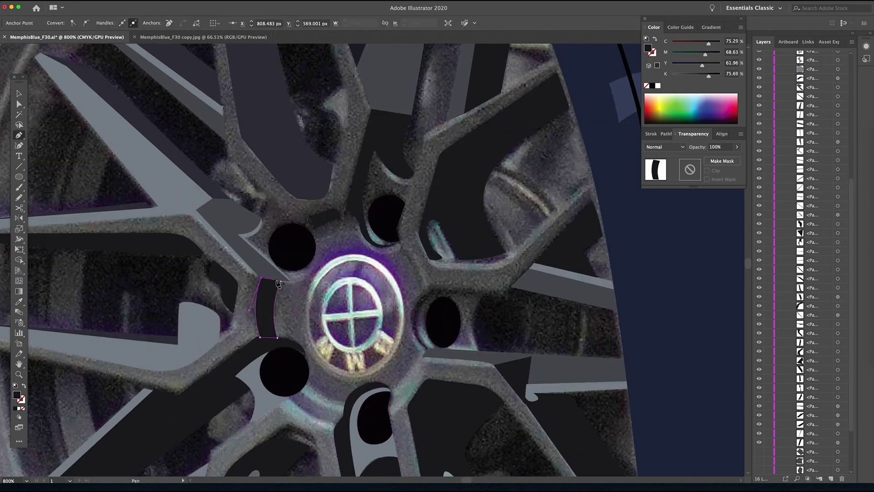
left_click(255, 310)
left_click(266, 304)
left_click(313, 326)
left_click_drag(239, 287, 340, 203)
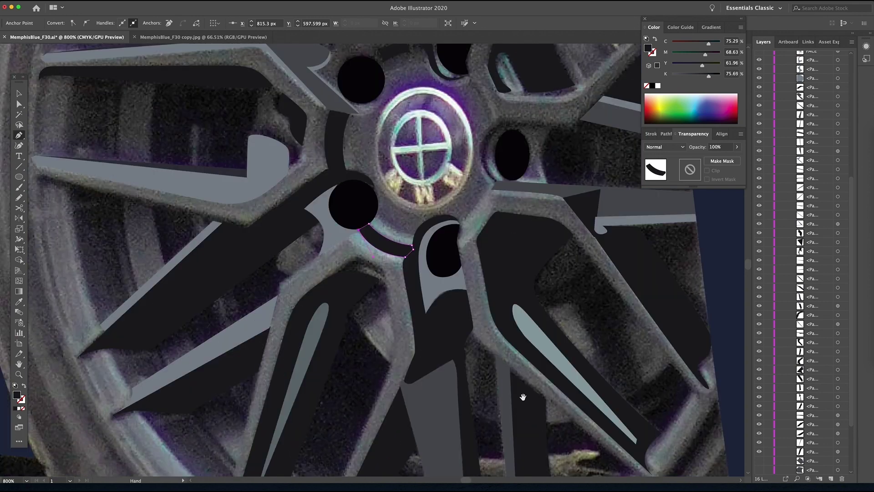
Draw a dark shape with a rounded inner corner along the rim lip between the two rightmost lower spoke ends.
left_click_drag(523, 396, 294, 261)
left_click(459, 251)
left_click_drag(430, 295, 413, 310)
left_click_drag(412, 319, 413, 323)
left_click_drag(467, 261, 468, 254)
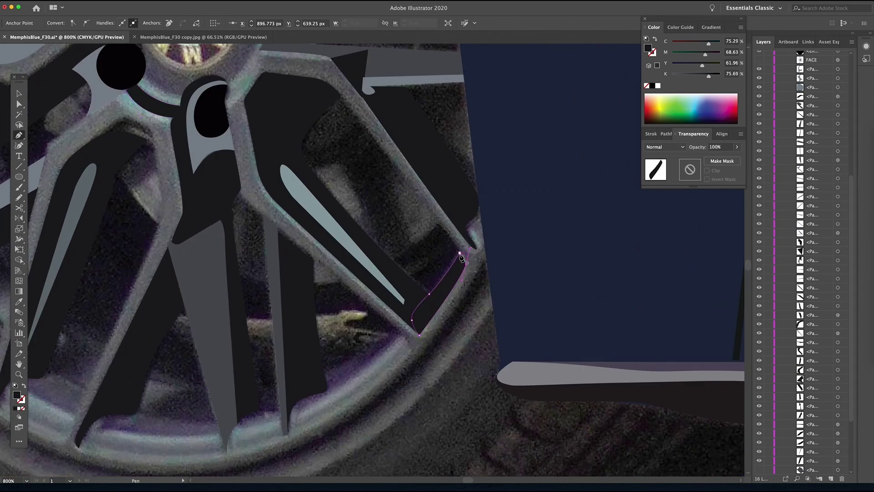
left_click(459, 252)
Trace the long lip segment left of the lower-right spoke end and swap its dark fill to the stroke, leaving an outline.
left_click_drag(406, 336, 473, 258)
left_click(471, 257)
left_click(476, 264)
mouse_move(358, 349)
left_mouse_down()
mouse_move(296, 381)
mouse_move(363, 329)
left_mouse_up()
left_click(358, 349)
left_click(360, 337)
key("shift+x")
left_click_drag(524, 211, 524, 209)
Outline the two rim lip segments on either side of the bottom centre spoke tip.
left_click_drag(350, 339, 507, 258)
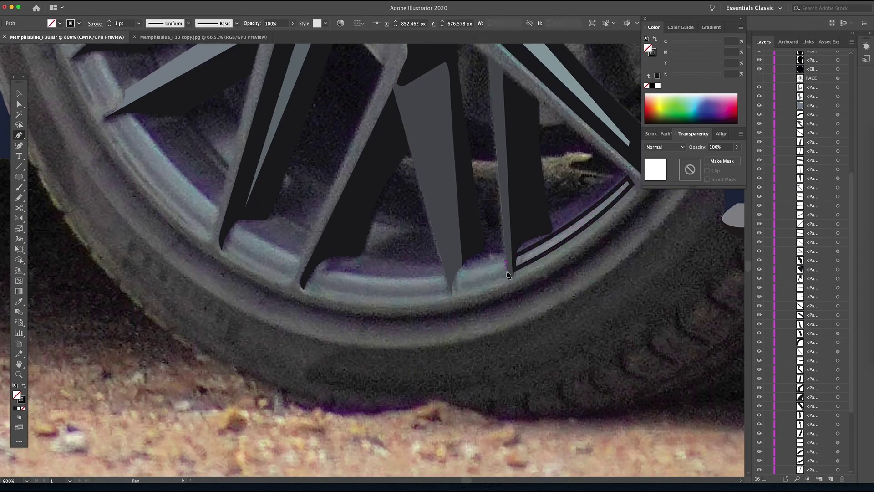
left_click(506, 262)
left_click(506, 271)
left_click_drag(452, 285, 423, 286)
scroll(528, 257, "left", 3)
scroll(527, 257, "down", 1)
left_click(381, 263)
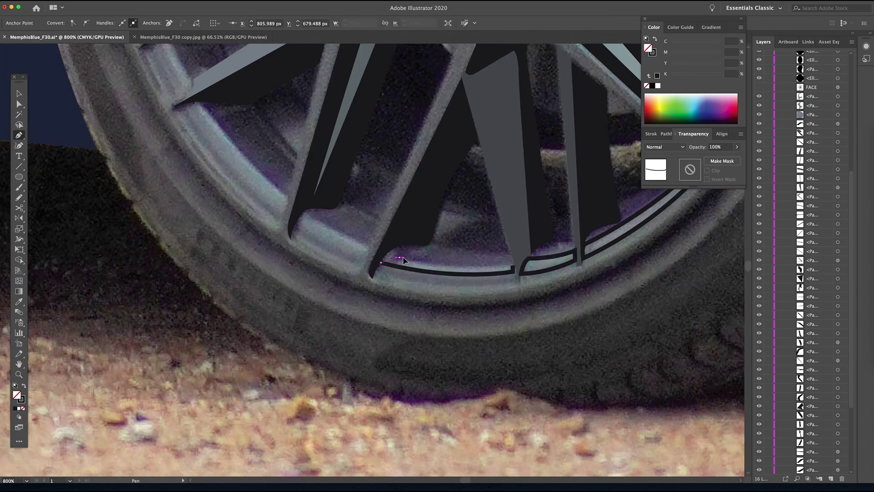
Outline the short rim lip segment between the two spoke ends left of the wheel's bottom.
scroll(589, 264, "left", 5)
scroll(590, 264, "up", 4)
left_click(474, 338)
left_click(467, 349)
left_click_drag(399, 315, 363, 292)
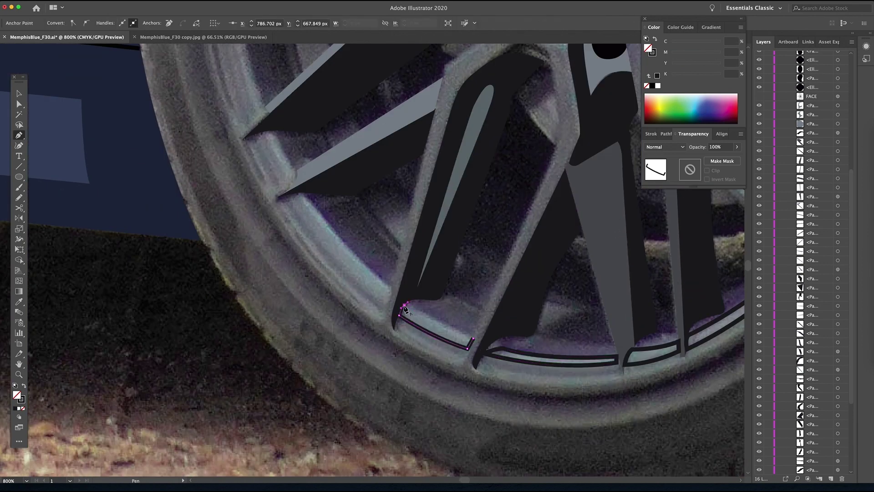
Outline the long curved lip segment at the wheel's lower left, ending at the light-edged diagonal spoke.
scroll(405, 309, "up", 3)
scroll(406, 309, "right", 2)
left_click(279, 238)
left_click(364, 334)
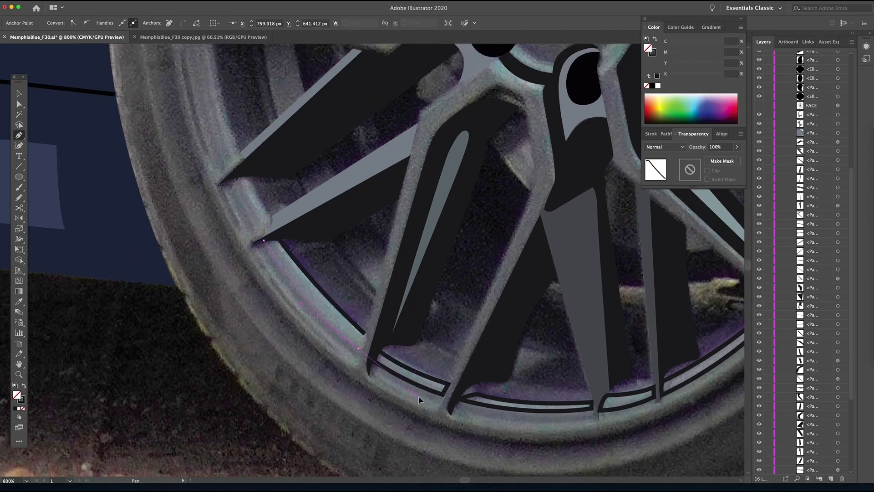
left_click_drag(418, 397, 417, 395)
left_click(358, 348)
left_click(364, 333)
Outline the short lip segment between the tips of the two light-edged diagonal spokes at the lower left.
scroll(364, 334, "up", 5)
scroll(364, 334, "left", 2)
left_click(317, 337)
left_click_drag(314, 349, 311, 354)
left_click(318, 337)
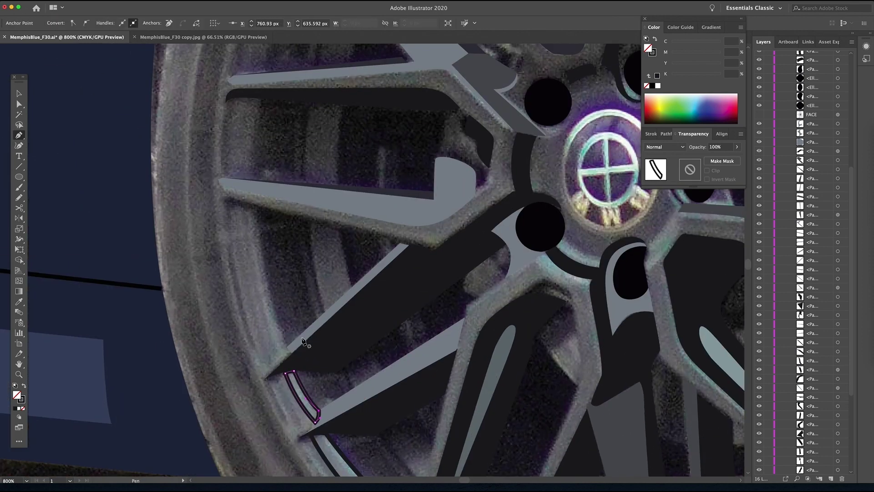
Select all the rim lip segments and give them the spoke facet's grey-blue fill, C=54.51 M=41.96 Y=36.08 K=4.31, without a stroke.
key("super+minus")
key("super+minus")
key("v")
left_click(310, 289, "shift")
left_click(414, 341, "shift")
left_click(512, 316, "shift")
left_click(557, 274, "shift")
key("i")
left_click(347, 215)
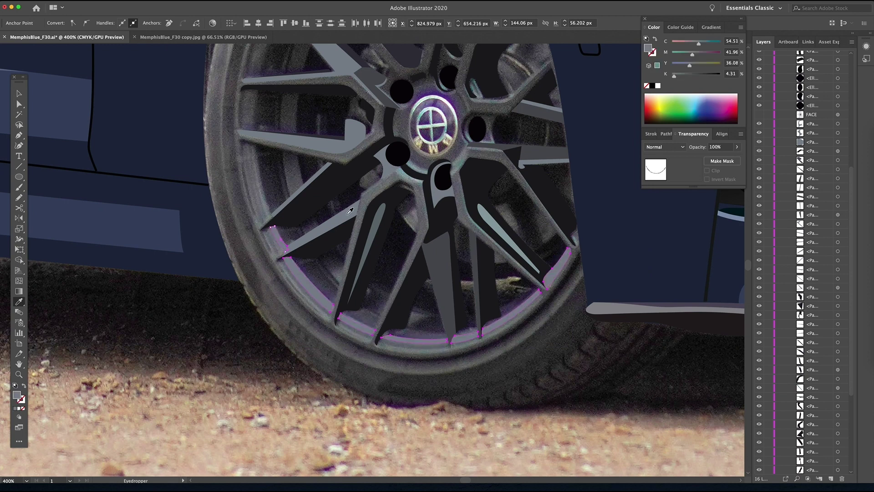
Show the hidden wheel shapes and shadow, hide the reference photo, fit the artboard in view and deselect the lip segments.
scroll(763, 392, "down", 5)
left_click_drag(759, 397, 759, 451)
scroll(783, 368, "up", 10)
left_click(759, 260)
key("ctrl+0")
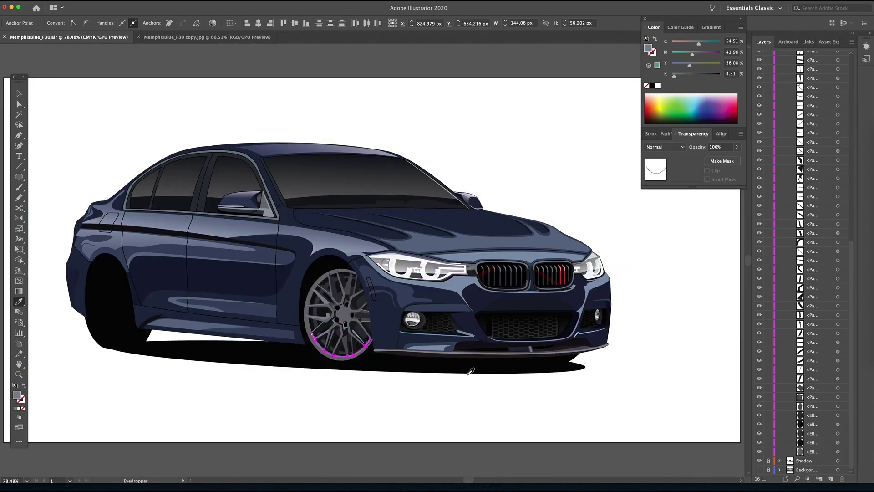
left_click(373, 384)
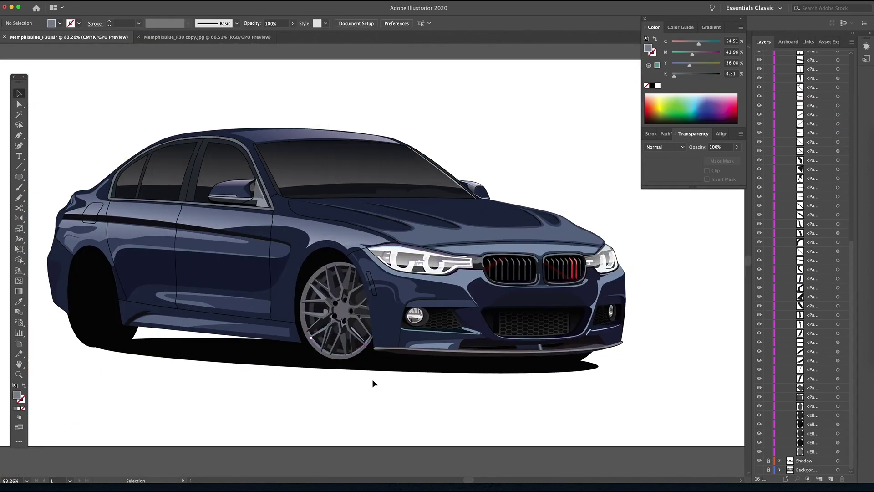
Adjust the anchor points of the two lower-right lip segments so their ends fit against the spoke edges.
scroll(357, 344, "up", 8)
key("a")
left_click_drag(426, 264, 428, 266)
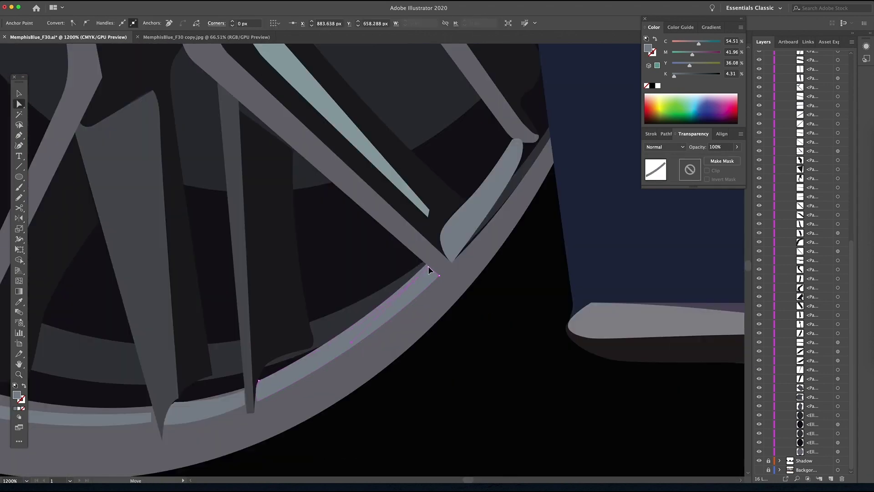
left_click(525, 146)
left_click_drag(475, 208, 476, 209)
left_click(440, 209)
Refine the anchor points of the lip segments around the bottom centre spokes to fit the spoke tips.
key("space")
left_click_drag(124, 423, 406, 291)
left_click(372, 286)
key("space")
left_click_drag(266, 271, 307, 294)
left_click(531, 291, "super")
left_click(531, 291)
left_click_drag(488, 313, 485, 339)
Refine the end anchors of the lip segments left of the wheel's bottom to fit the adjoining spokes.
key("space")
left_click(448, 325)
left_click(544, 313, "super")
left_click(547, 291)
key("space")
left_click(436, 342, "super")
Adjust the anchors of the leftmost lip segments so their ends fit the diagonal spoke tips.
left_click_drag(292, 305, 421, 334)
left_click_drag(323, 311, 372, 357)
left_click(338, 319, "super")
left_click(338, 318)
scroll(338, 322, "left", 5)
scroll(338, 322, "up", 3)
left_click(256, 302)
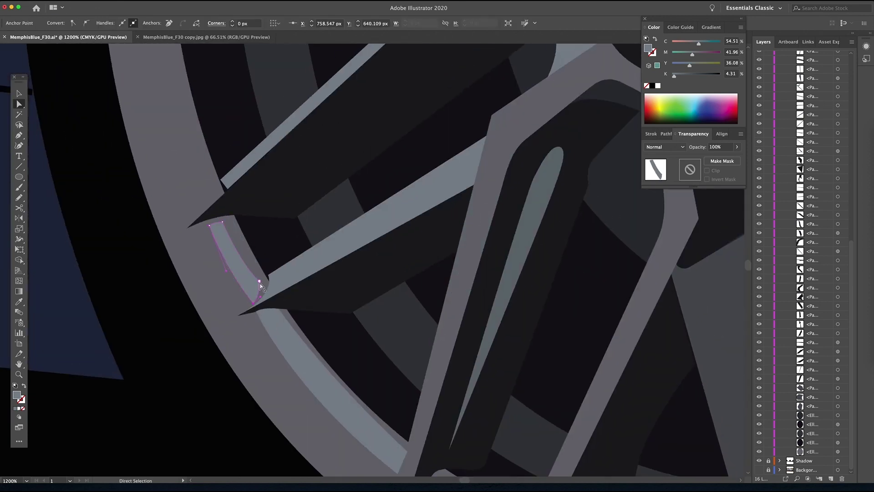
Select all the rim lip segments and recolour them light grey, C=24.53 M=18.43 Y=18.16 K=0.
key("super+minus")
key("super+minus")
key("super+minus")
key("super+minus")
key("v")
left_click(303, 305, "shift")
left_click(455, 264, "shift")
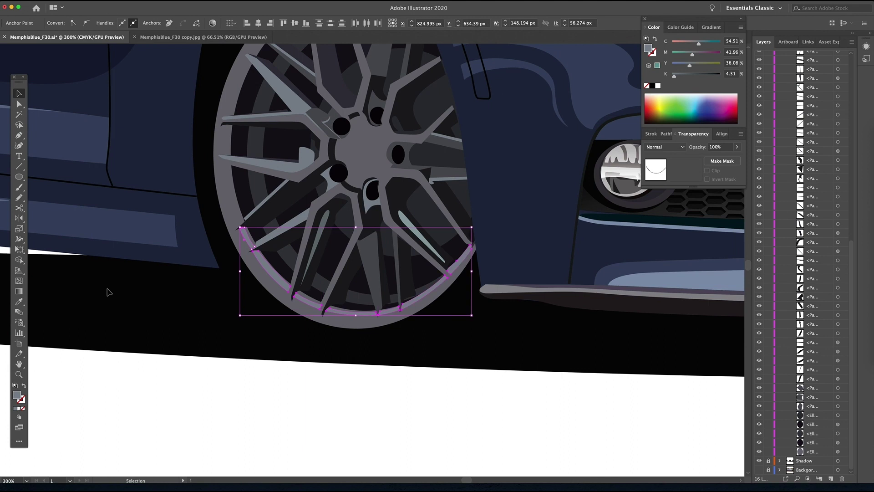
double_click(17, 395)
left_click(793, 204)
left_click(382, 416)
Apply the lip's light grey to the two narrow teardrop highlights on the lower spokes.
left_click_drag(363, 321, 333, 429)
left_click(284, 349)
left_click(380, 342, "shift")
key("i")
scroll(314, 332, "up", 3)
key("v")
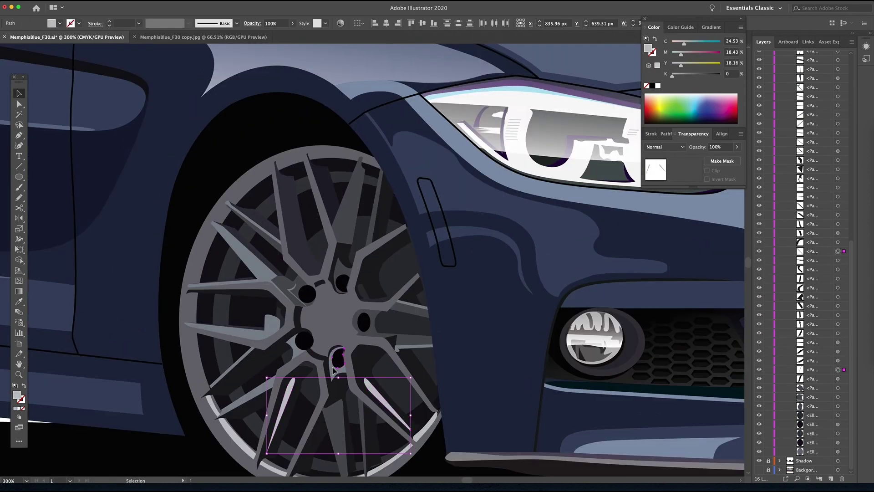
Move the inner end anchor of the dark sliver above the lower left horizontal spoke further towards the hub.
left_click(337, 372)
left_click(269, 327)
key("a")
key("super+plus")
key("super+plus")
key("super+plus")
left_click_drag(333, 347, 368, 345)
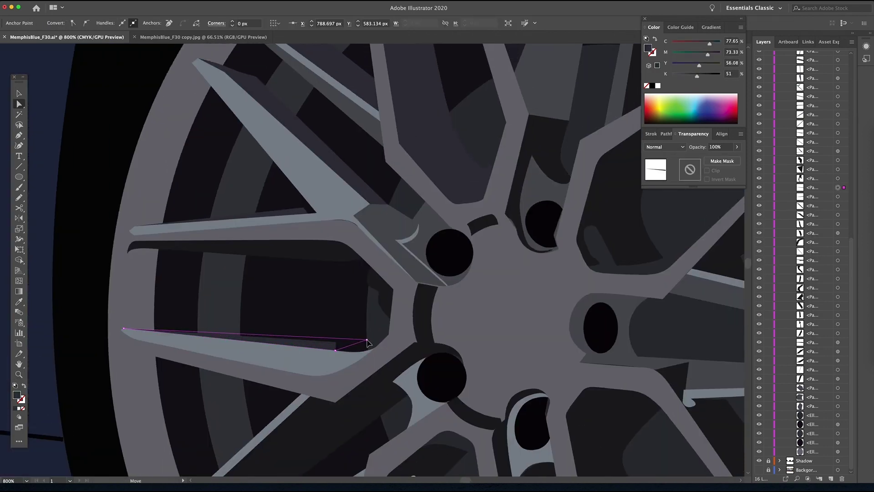
key("v")
Select the remaining grey-blue spoke and lug hole facets and sample the highlights' light grey onto them, C=24.53 M=18.43 Y=18.16 K=0.
left_click(386, 360)
key("super+minus")
key("super+minus")
left_click(401, 364)
left_click(273, 310, "shift")
left_click(284, 205, "shift")
left_click(327, 186, "shift")
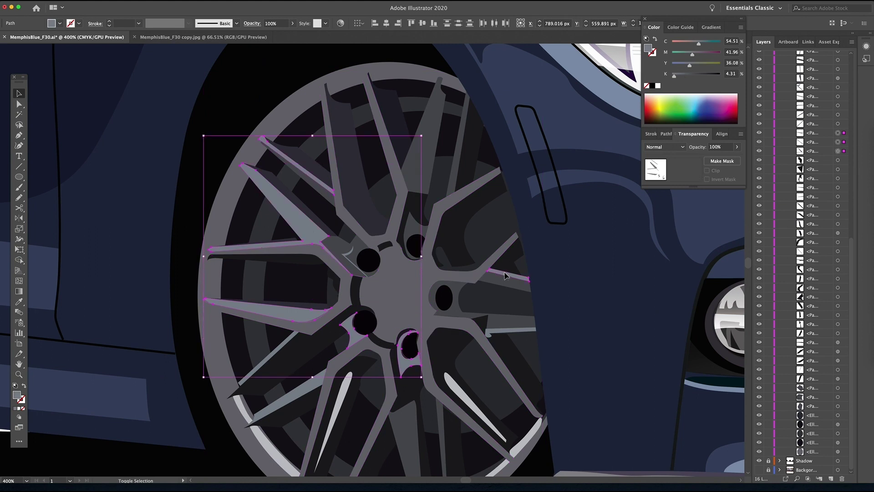
left_click(507, 275, "shift")
left_click(293, 391, "shift")
key("i")
left_click(456, 387)
key("v")
left_click(598, 397)
Darken the wheel's main spoke face to C=60 M=52.55 Y=43.92 K=16.
left_click_drag(598, 398, 419, 301)
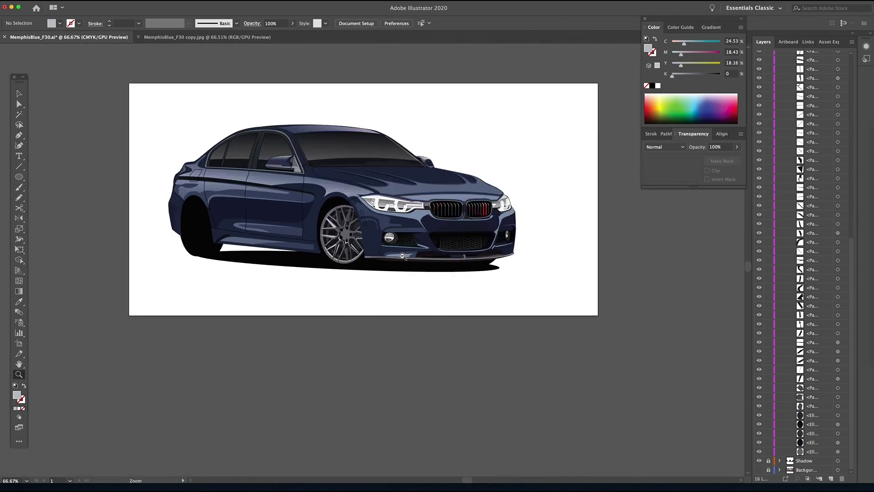
left_click_drag(341, 229, 391, 223)
left_click(391, 223)
key("i")
left_click(370, 277)
key("v")
key("super+shift+a")
left_click(369, 278)
left_click_drag(685, 76, 680, 76)
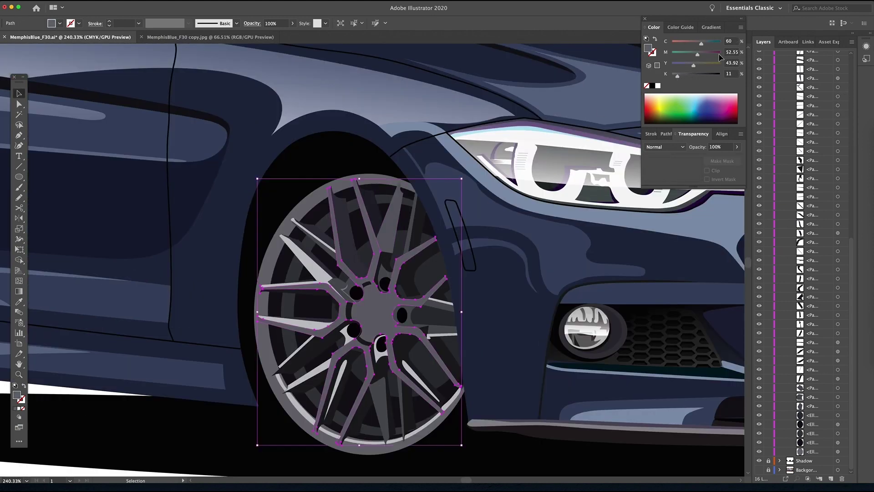
left_click(506, 169)
Hide the shadow and rim ellipses to reveal the photo, and draw a light grey lip segment between the two lower-left diagonal spoke tips.
left_click(758, 461)
left_click(759, 470)
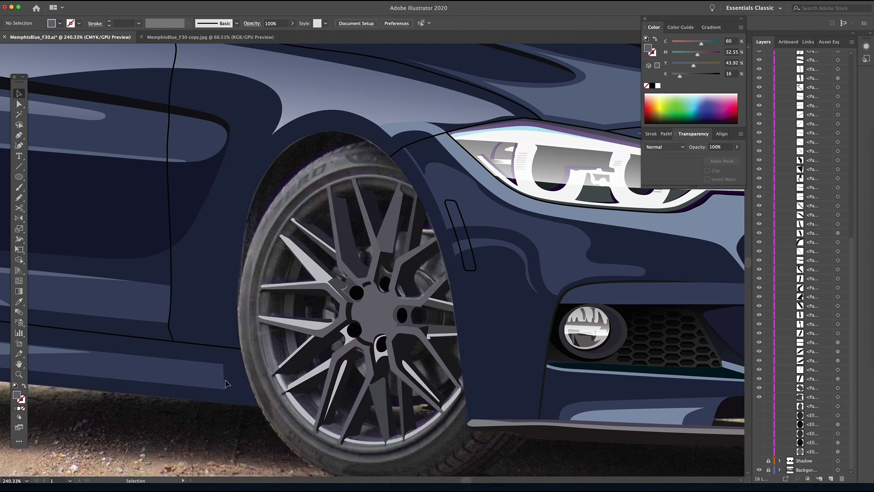
scroll(226, 384, "up", 5)
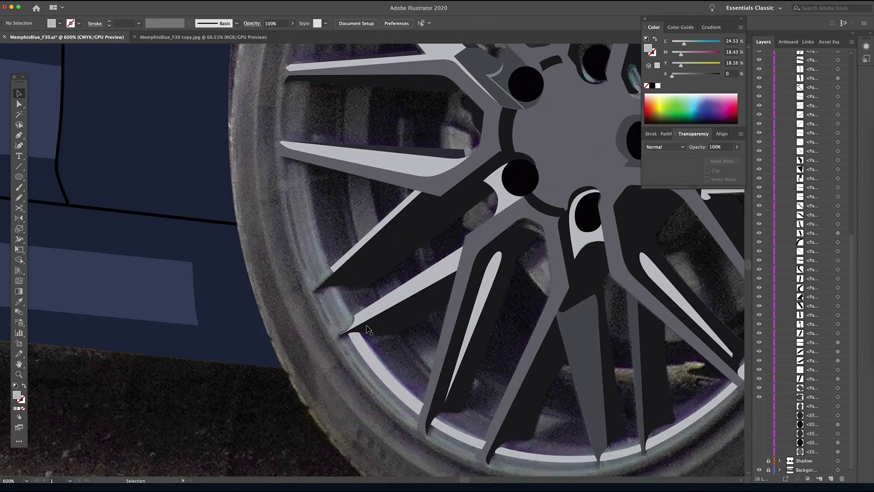
key("p")
left_click(350, 326)
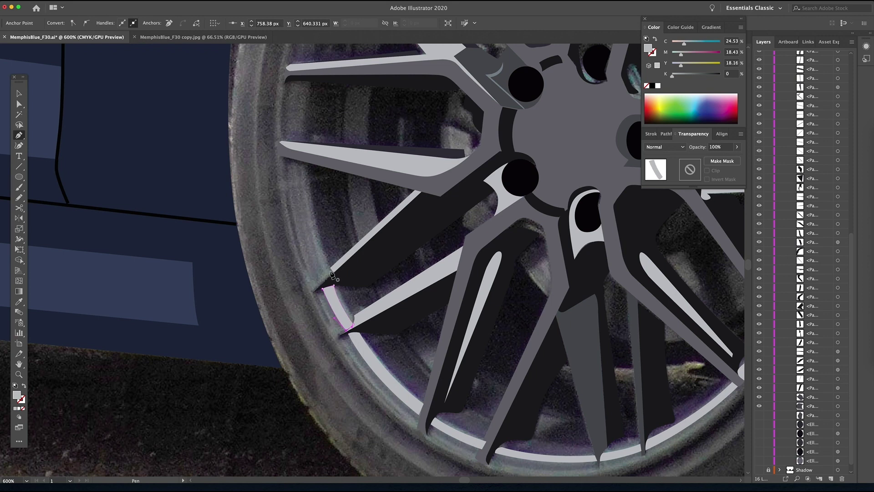
left_click_drag(348, 201, 340, 265)
left_click(297, 332)
left_click_drag(276, 221, 277, 169)
left_click_drag(296, 180, 295, 251)
key("v")
left_click(312, 331)
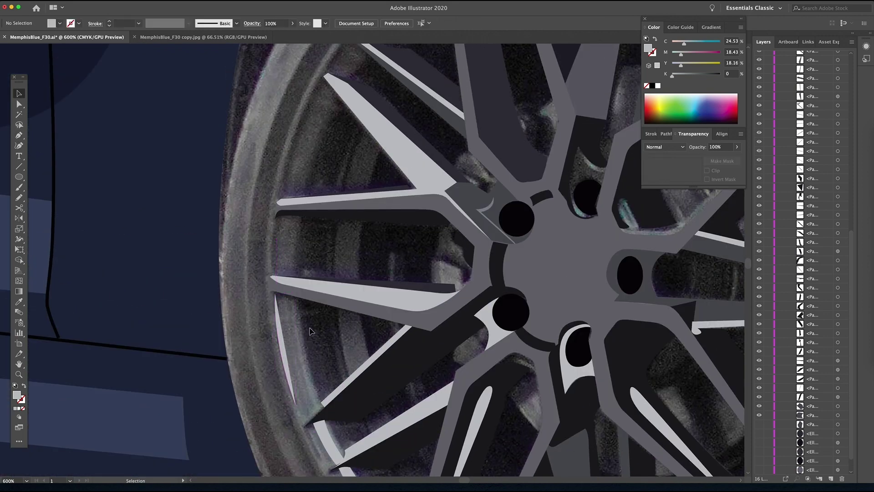
left_click(281, 337)
key("Delete")
Toggle the visibility of the hidden rim and barrel ellipses to compare them with the photo, and examine the upper rim.
left_click(759, 424)
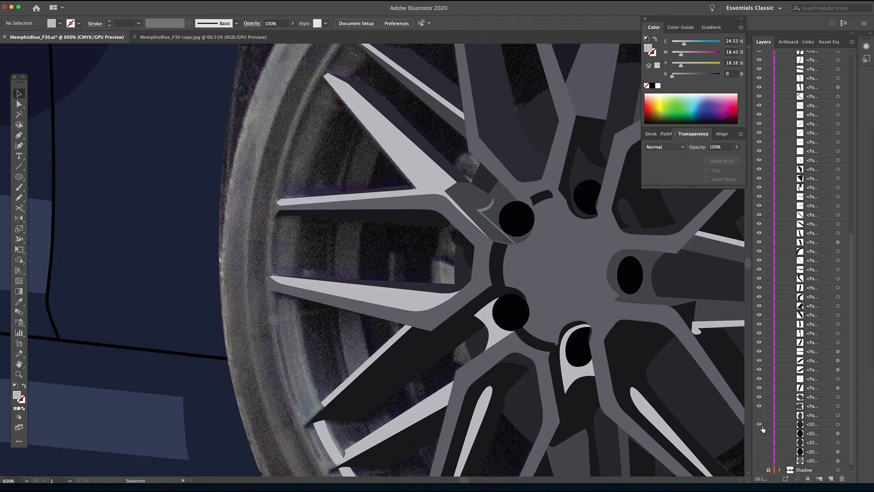
left_click(759, 433)
left_click(759, 443)
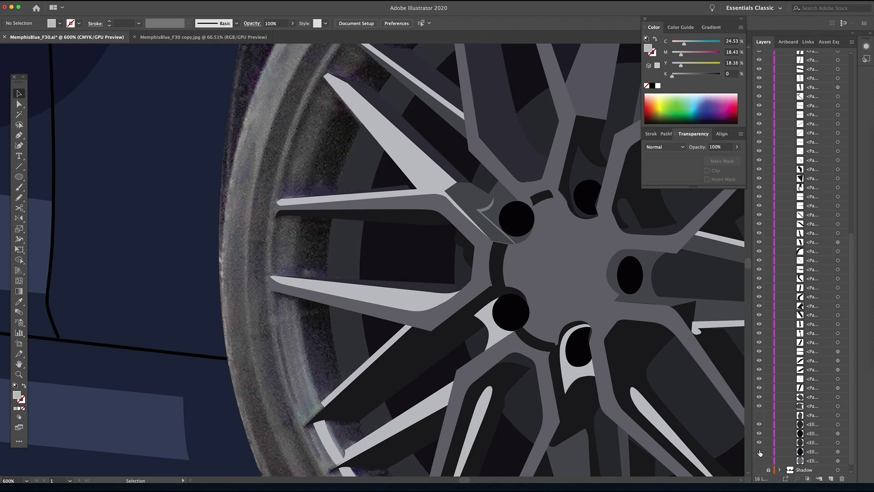
left_click(758, 452)
left_click(759, 461)
left_click(759, 460)
left_click(759, 461)
left_click_drag(369, 428, 378, 240)
scroll(378, 239, "up", 18)
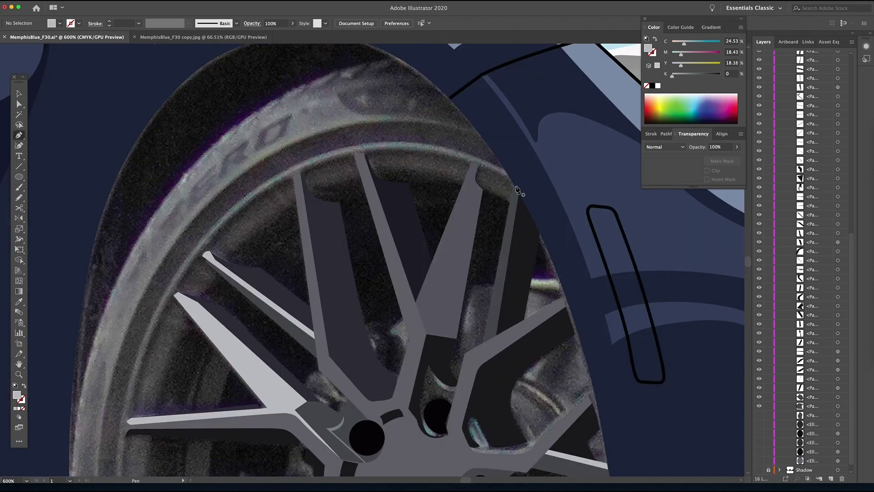
left_click(515, 187)
left_click_drag(399, 153, 365, 155)
key("super+z")
scroll(492, 85, "down", 2)
key("super+z")
Trace an unfilled curved line along the rim's upper and left edge, stroked near-black at C=72.81 M=65.87 Y=64.96 K=75.49.
left_click(503, 134)
left_click_drag(446, 118, 413, 118)
left_click_drag(346, 171, 295, 256)
key("super+z")
scroll(333, 384, "down", 3)
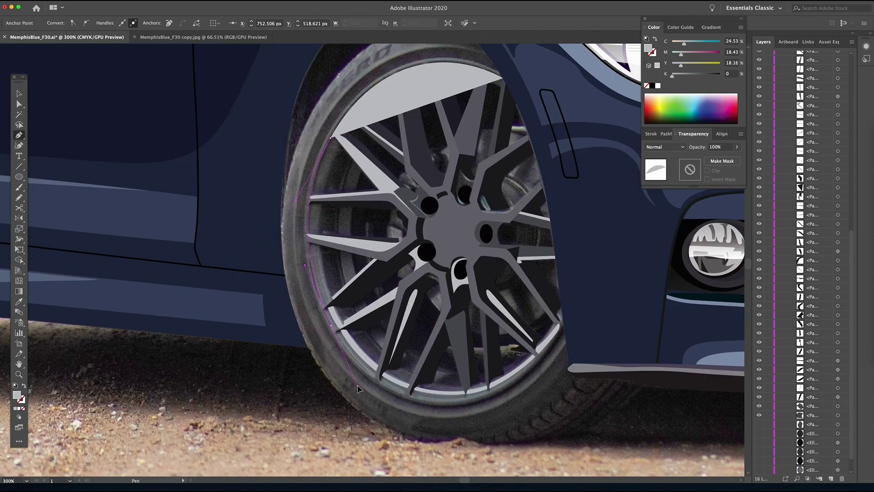
left_click_drag(331, 324, 359, 381)
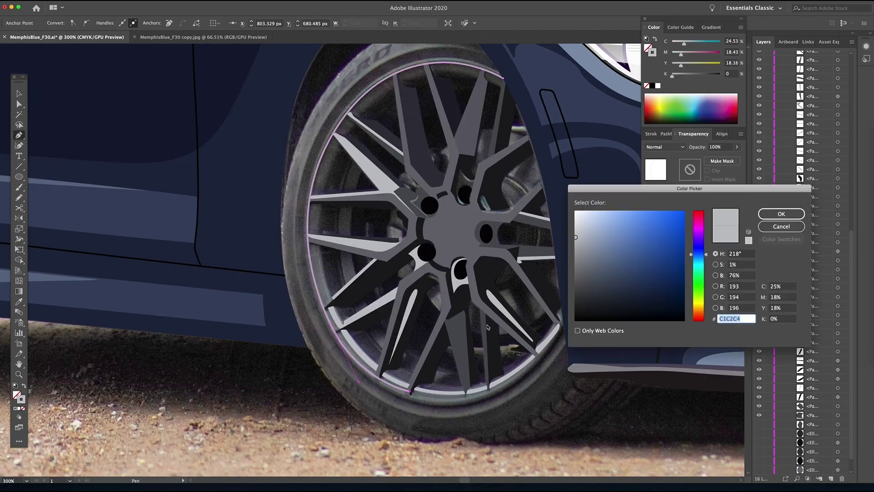
key("Return")
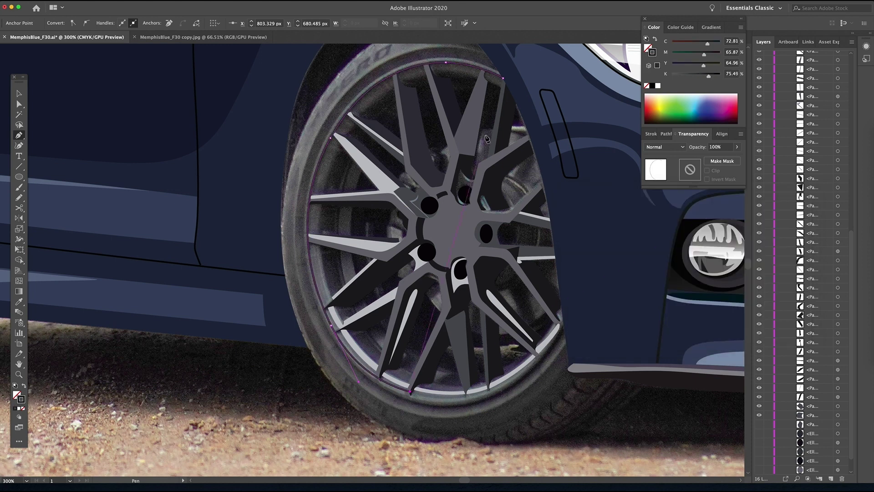
Move the dark rim line beneath the FACE object in the stacking order and adjust its curve along the lower-left rim.
key("z")
key("super+minus")
key("super+minus")
scroll(801, 364, "up", 10)
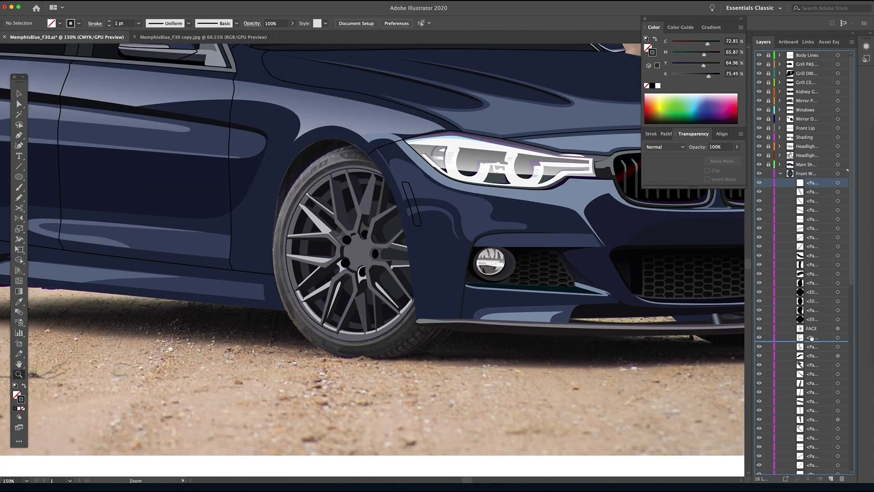
left_click_drag(352, 286, 350, 241)
left_click_drag(312, 255, 442, 334)
key("a")
left_click(254, 248)
left_click_drag(307, 358, 310, 355)
key("z")
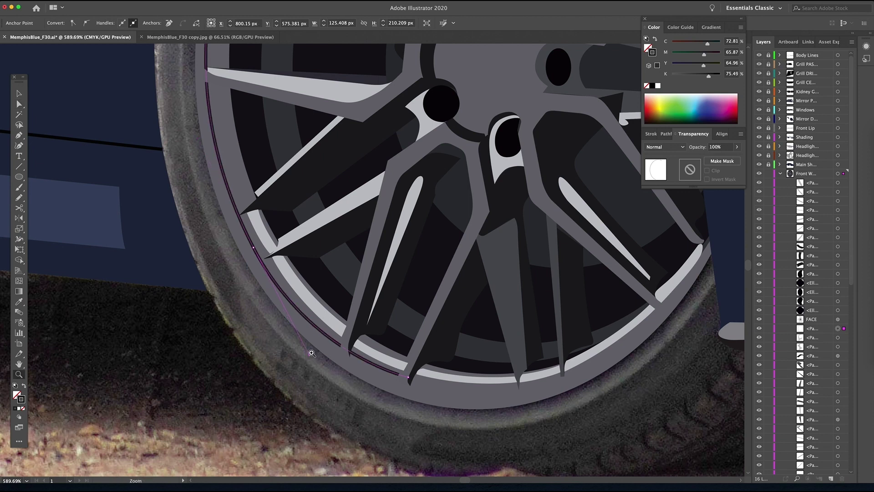
Darken the outer rim ellipse to C=60 M=52.55 Y=43.92 K=46 and set the small barrel ellipse's black to 61%.
key("super+minus")
left_click_drag(423, 338, 389, 353)
key("super+minus")
key("v")
left_click(389, 356)
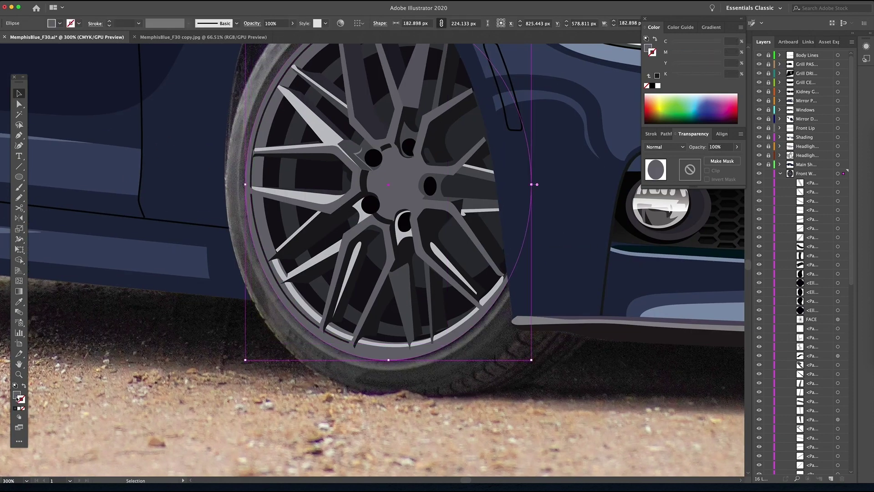
left_click_drag(679, 76, 686, 76)
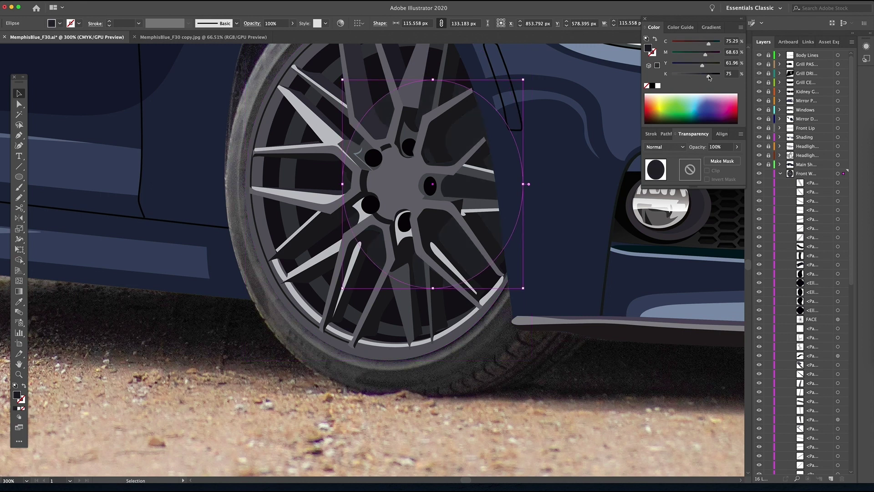
left_click_drag(708, 78, 706, 79)
left_click(394, 331)
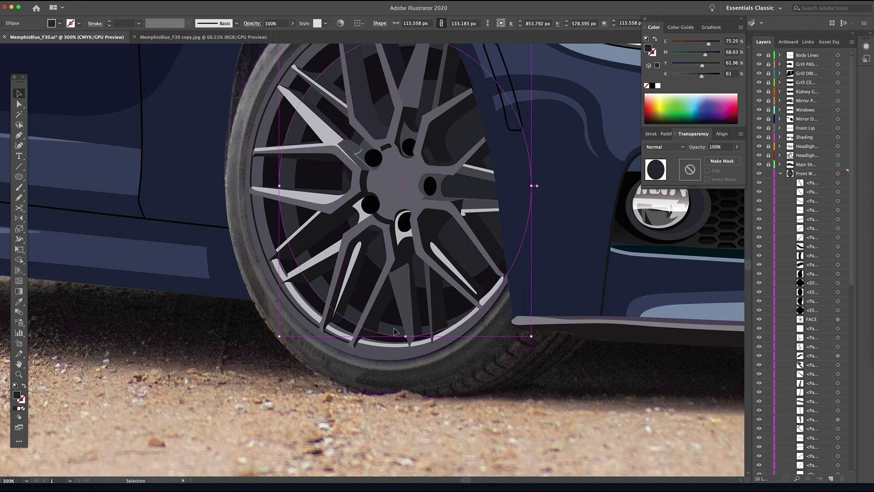
left_click(423, 351)
left_click_drag(694, 77, 696, 78)
left_click(626, 341)
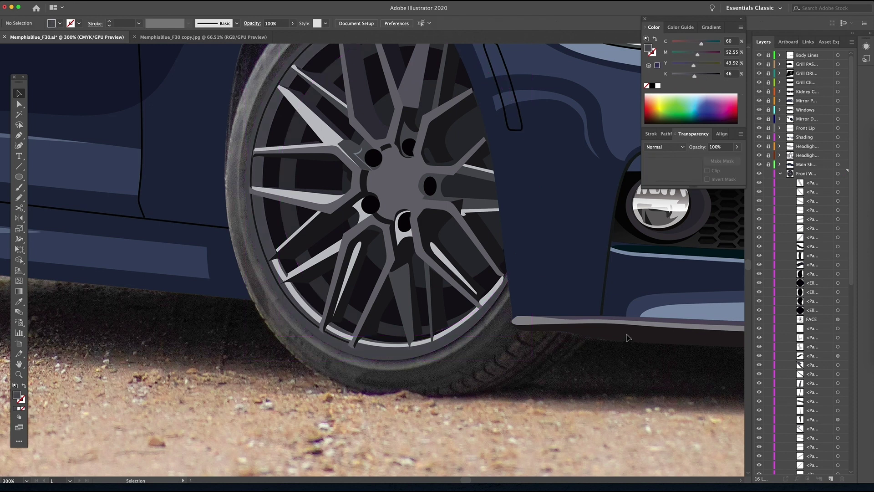
Trace the inner edge of the tyre sidewall highlight from the upper tyre down around its left side.
scroll(407, 143, "up", 5)
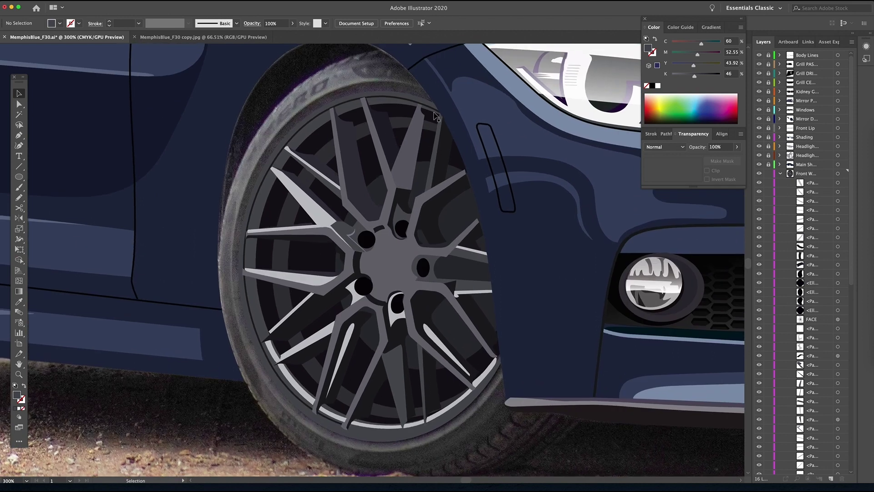
left_click_drag(341, 87, 296, 104)
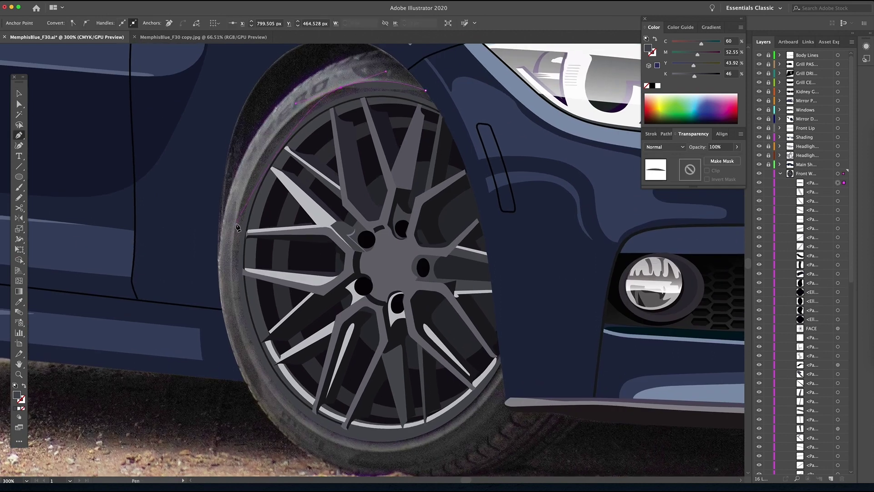
left_click_drag(236, 224, 227, 291)
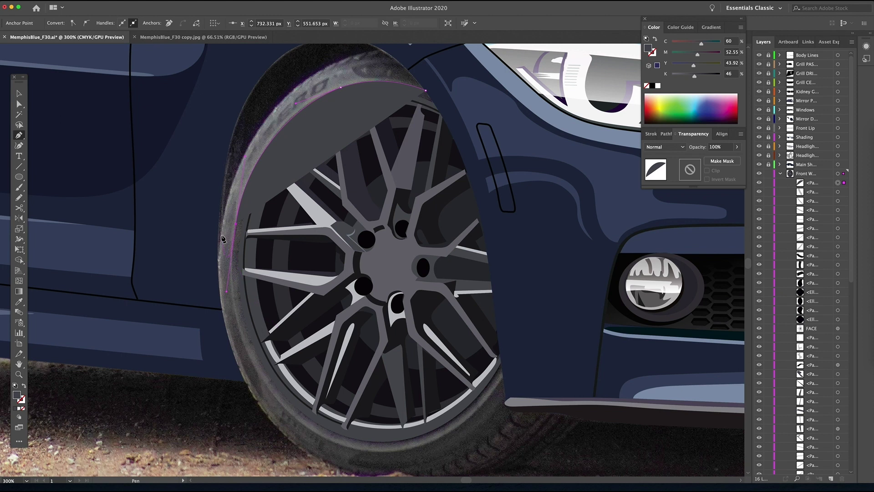
key("super+z")
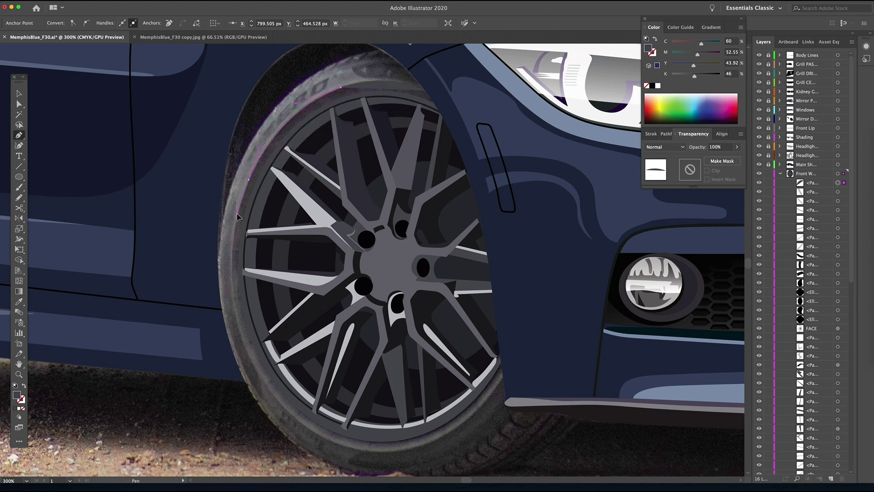
left_click_drag(237, 216, 233, 308)
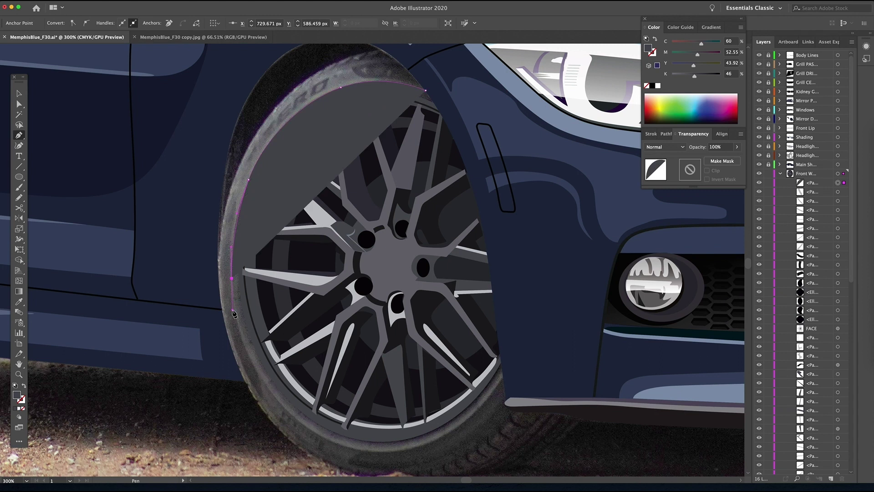
key("super+z")
key("super+z")
left_click_drag(231, 273, 238, 385)
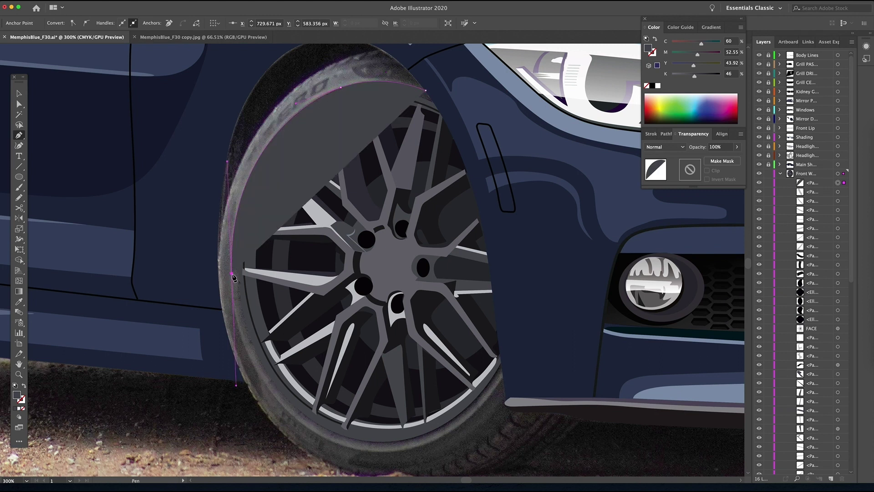
left_click_drag(228, 240, 230, 221)
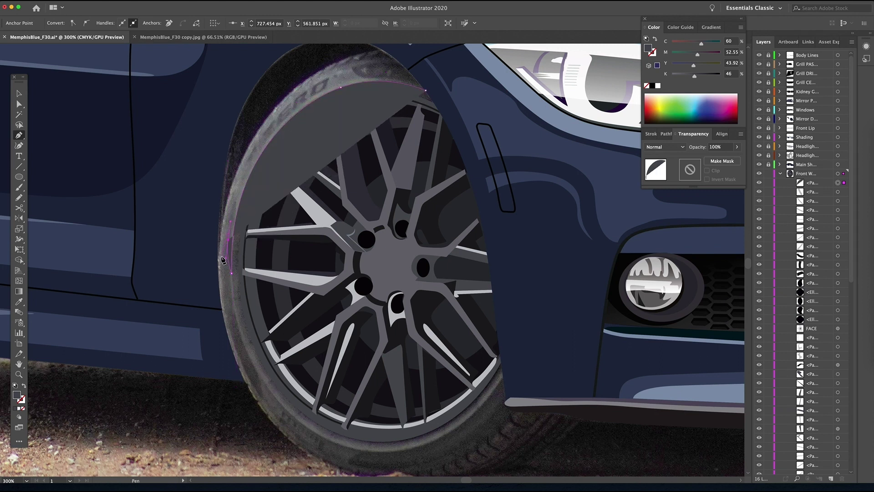
Trace the sidewall highlight's outer edge back over the upper tyre and fill the shape with sampled grey, C=53.73 M=43.53 Y=41.18 K=7.06.
left_click_drag(220, 274, 219, 290)
left_click(220, 272)
left_click_drag(225, 220, 181, 256)
left_click_drag(199, 191, 231, 130)
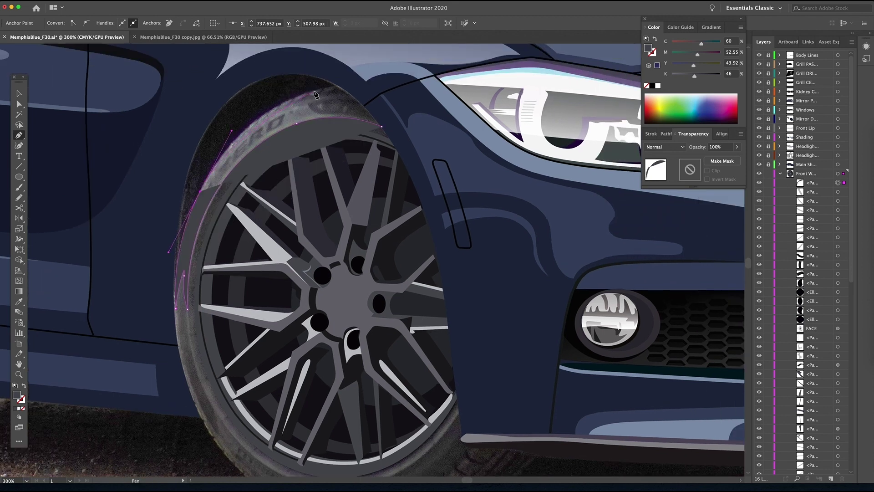
left_click_drag(314, 91, 363, 76)
left_click(314, 91)
left_click(24, 385)
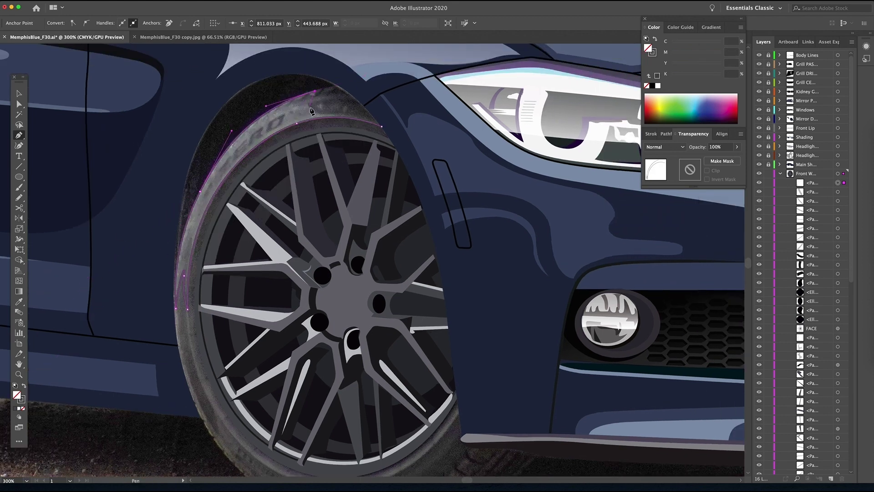
left_click_drag(310, 108, 397, 137)
key("i")
left_click(302, 118)
key("z")
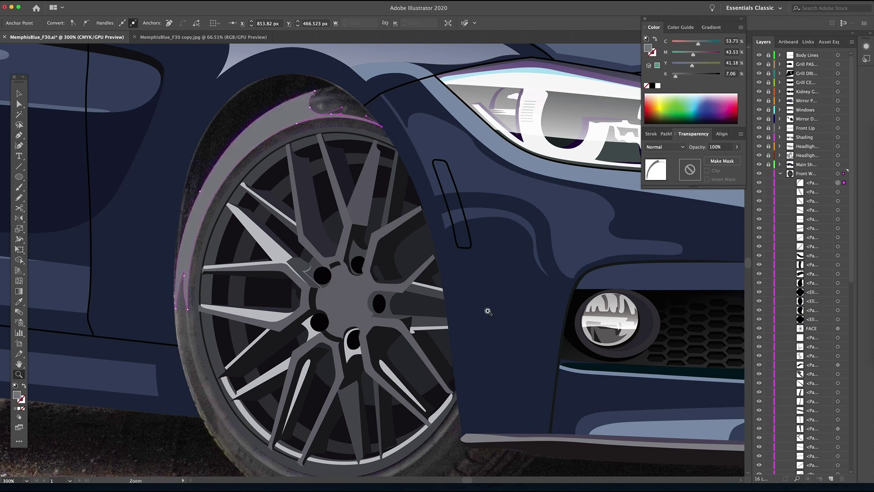
Hide the FACE object and the rim and barrel ellipses to reveal the photo's hub badge.
scroll(821, 245, "down", 3)
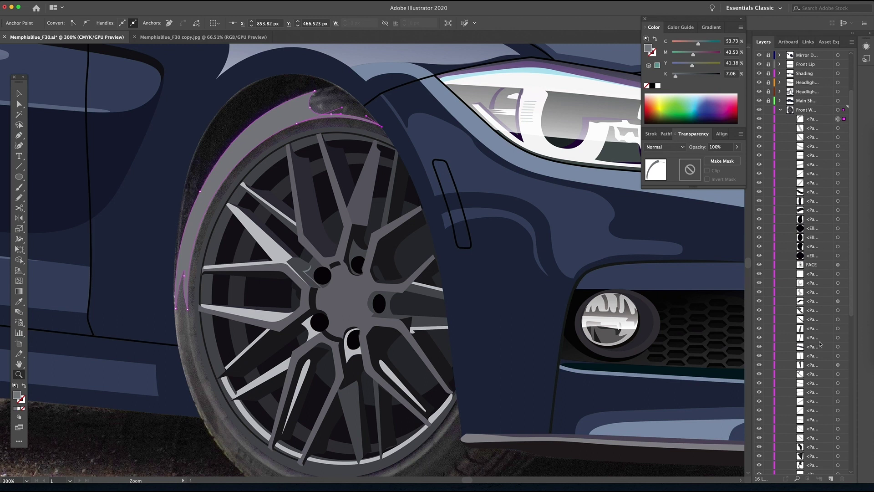
left_click(758, 264)
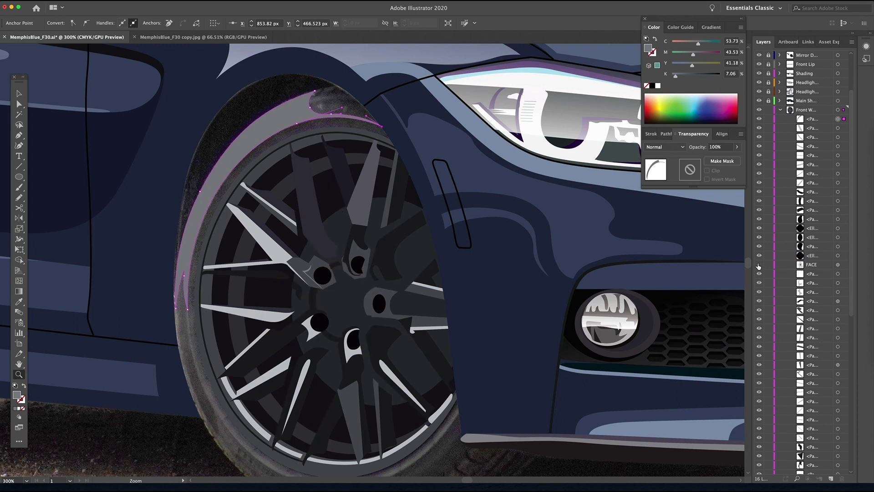
scroll(786, 268, "down", 10)
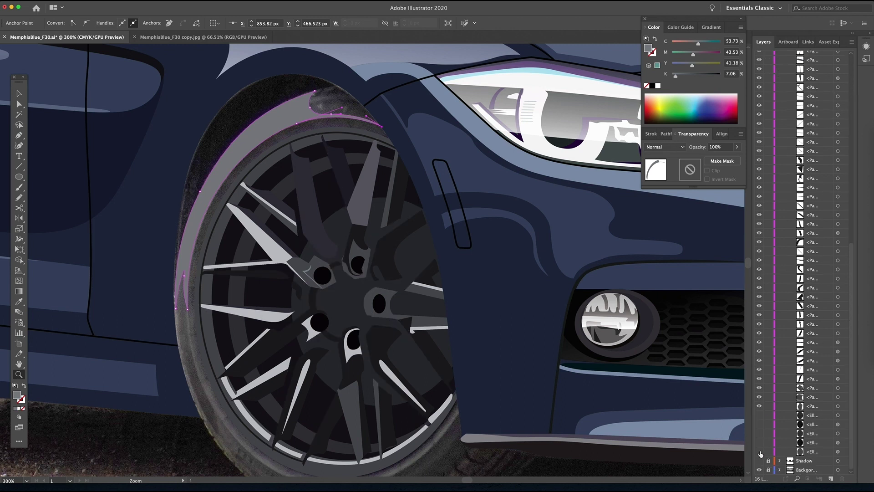
left_click_drag(759, 452, 759, 452)
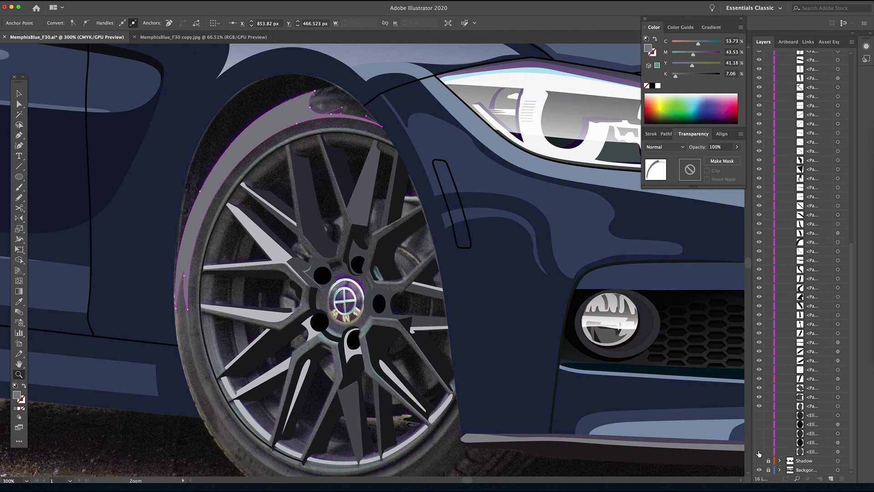
left_click_drag(339, 310, 442, 391)
left_click(384, 311)
left_click(318, 261, "alt")
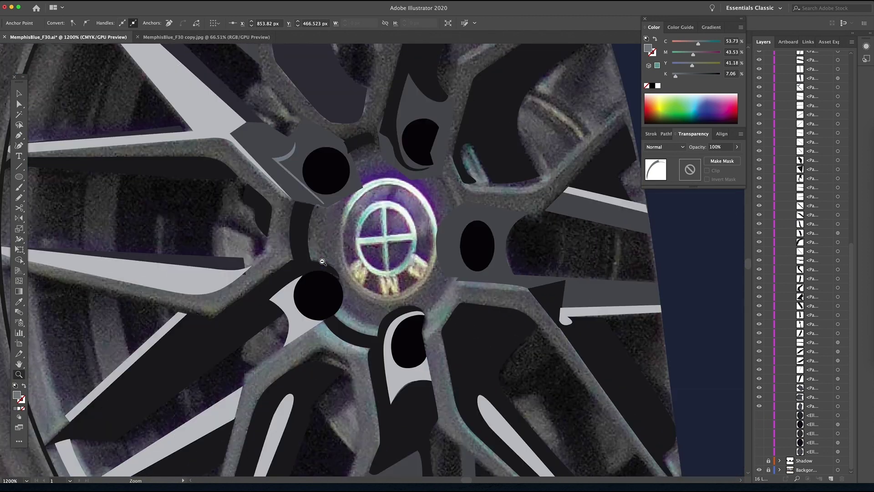
left_click(415, 244, "alt")
scroll(319, 210, "right", 2)
Draw an ellipse about 25.6 by 31.1 px over the wheel's centre cap.
left_click(19, 176)
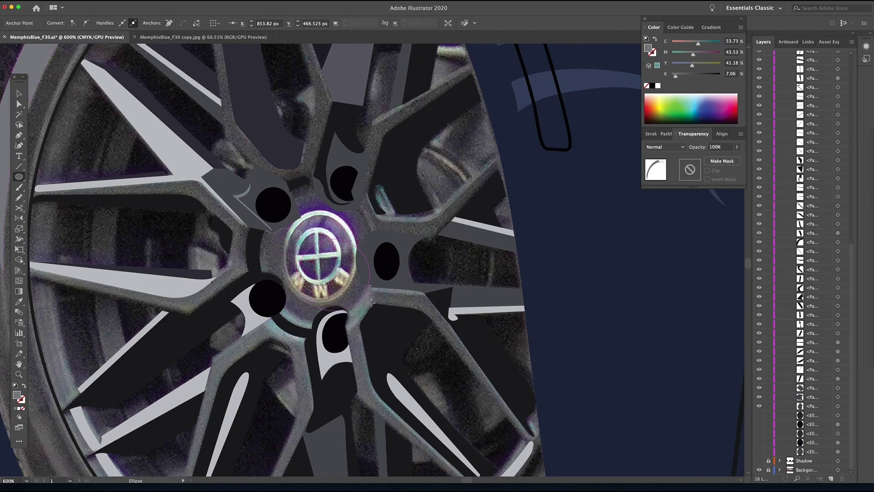
left_click_drag(371, 302, 359, 301)
left_click_drag(361, 306, 361, 305)
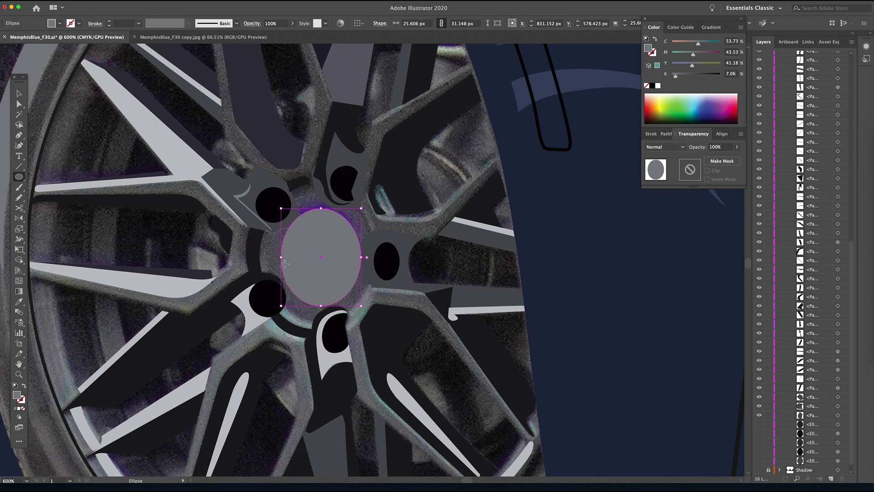
Fill the centre cap ellipse with black 000000 and give it a very light grey EBECED stroke.
double_click(23, 396)
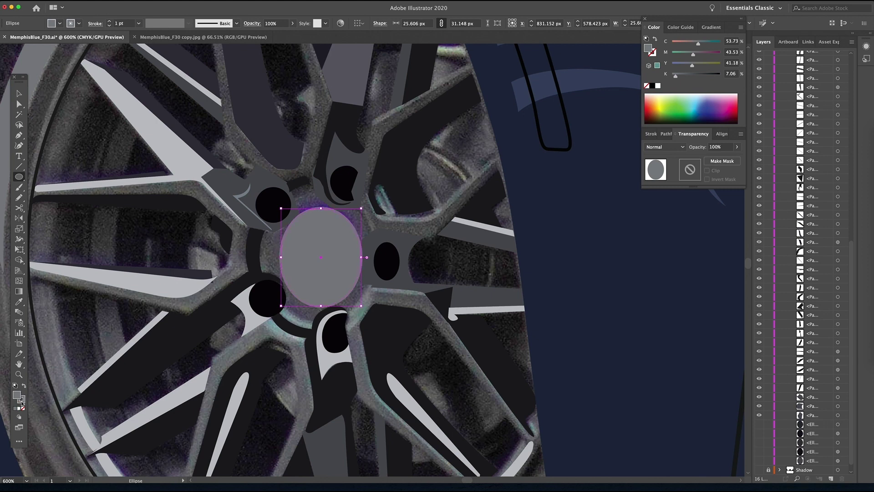
type("000000")
key("Return")
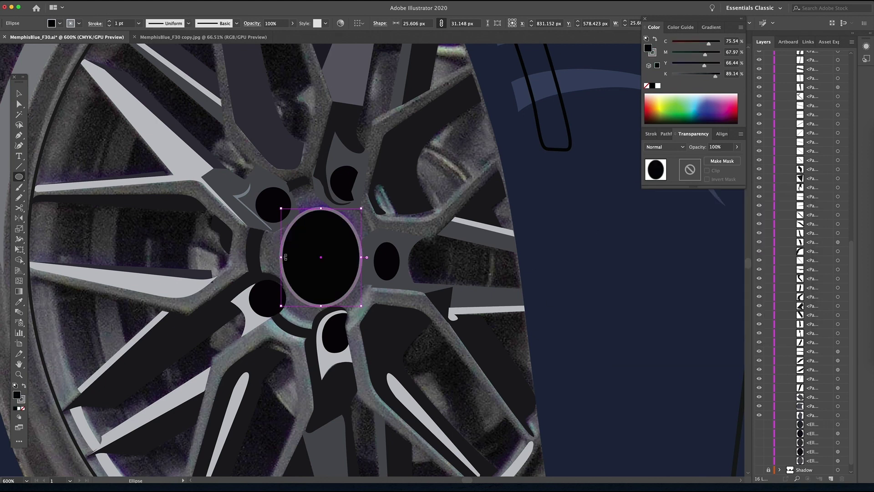
double_click(22, 401)
left_click(576, 217)
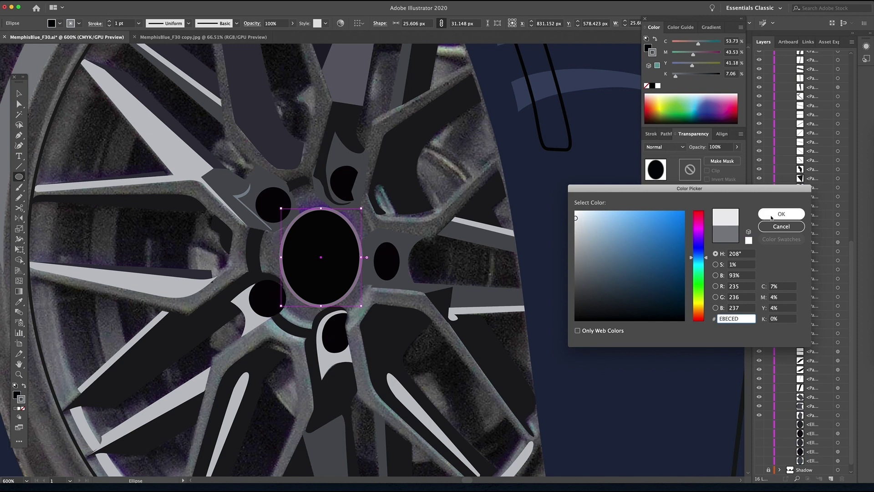
left_click(781, 214)
Hide the centre cap ellipse, draw a smaller black ellipse with a light stroke over the badge's inner circle, and hide it.
key("v")
scroll(820, 265, "up", 10)
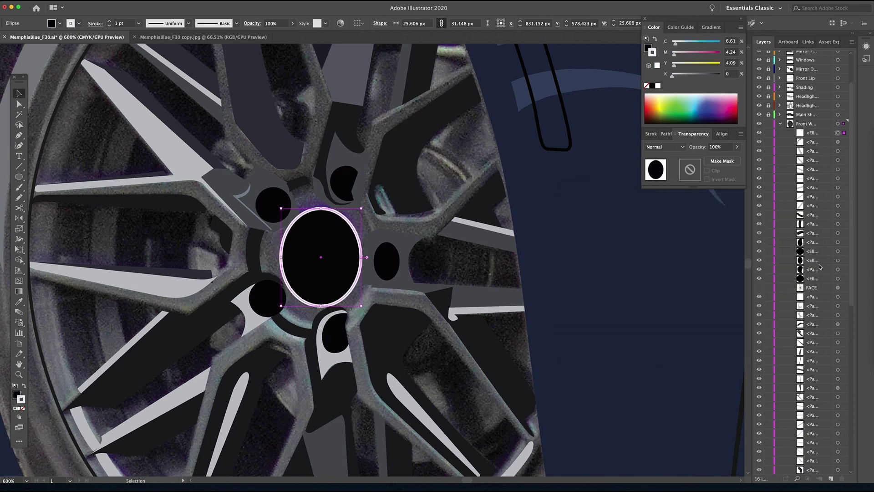
left_click(759, 184)
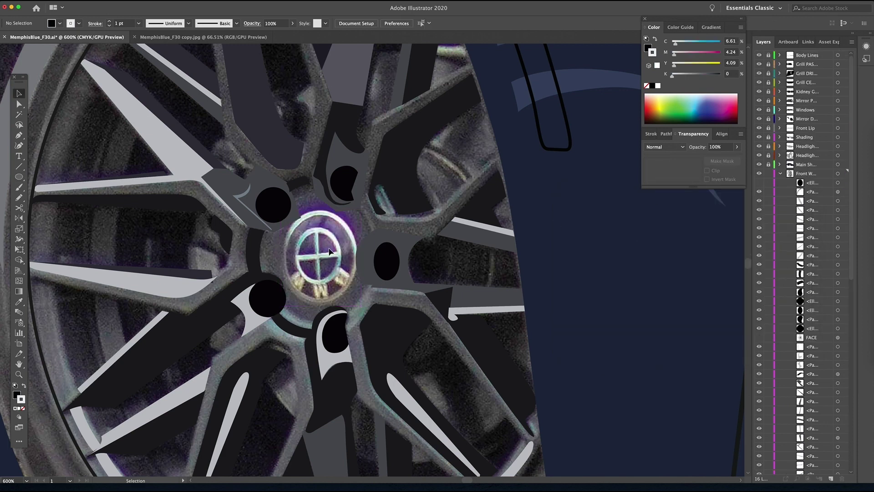
left_click(19, 176)
left_click_drag(341, 285, 296, 227)
left_click(760, 184)
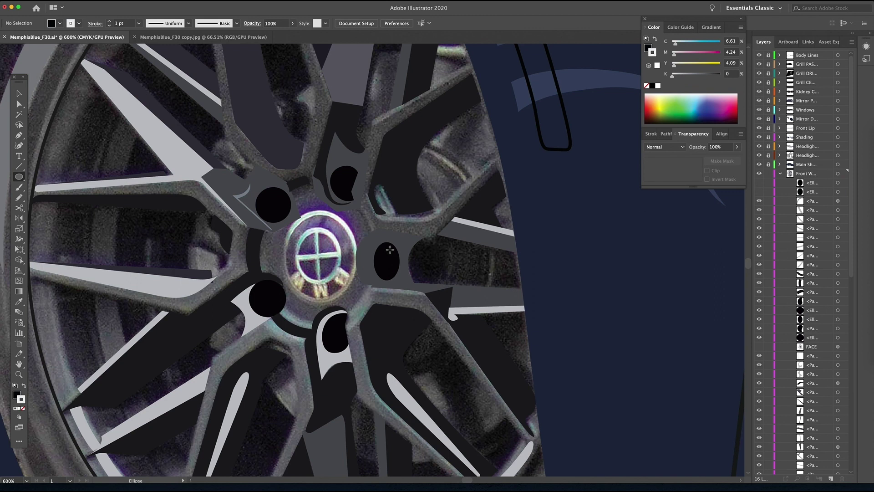
Draw two crossing light lines through the badge's inner circle, one about 13.4 px wide and one about 16.6 px tall.
left_click(19, 166)
left_click_drag(339, 255, 297, 256)
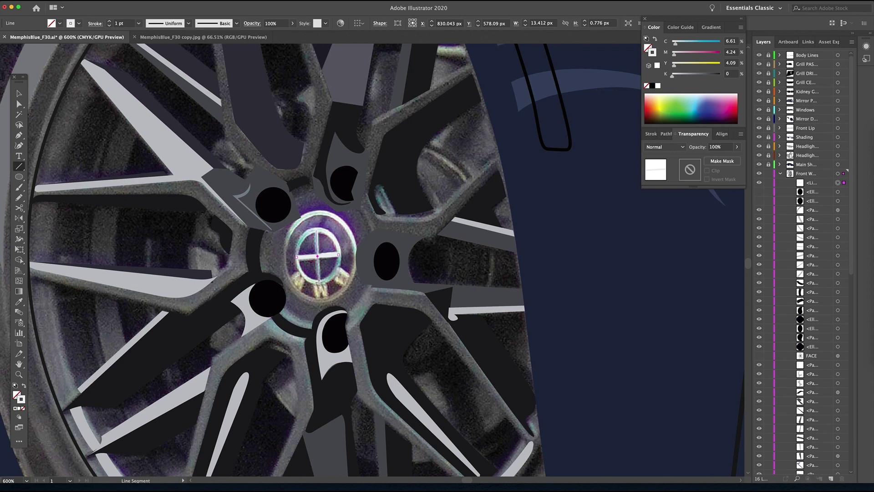
left_click_drag(319, 282, 318, 283)
Toggle the visibility of the two badge ellipses to compare them with the photo's emblem.
left_click(759, 203)
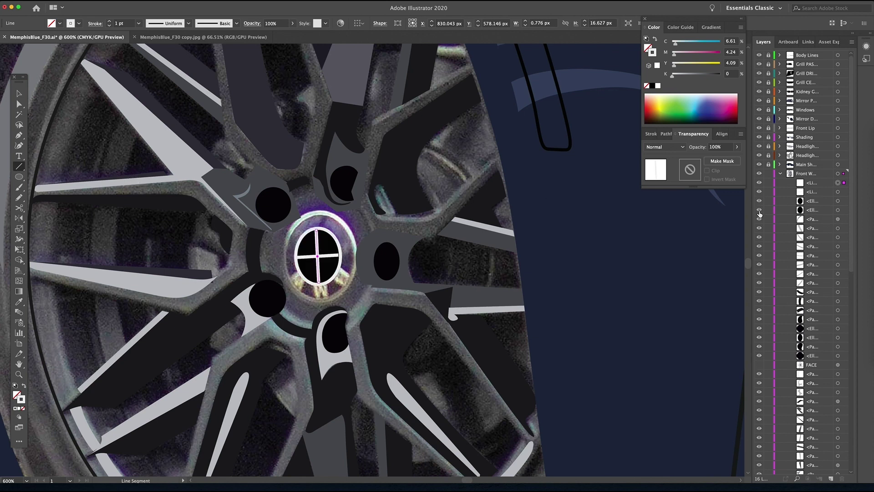
left_click(759, 211)
left_click(758, 202)
left_click(759, 210)
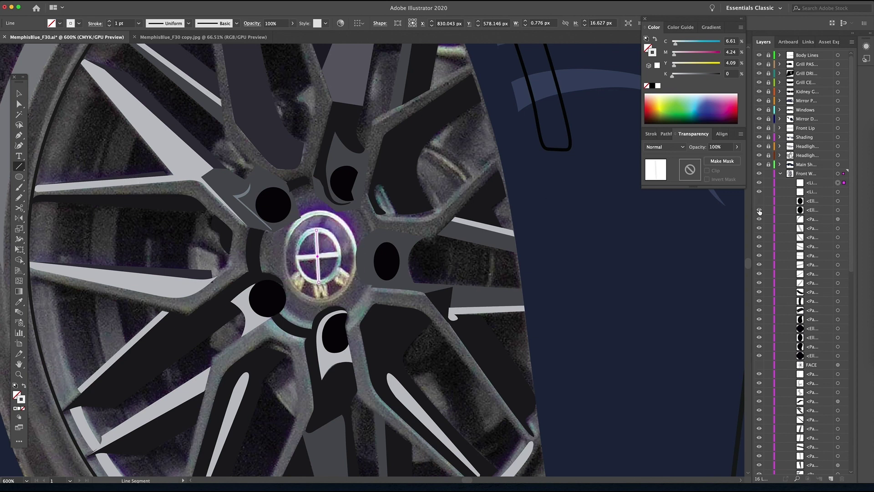
Show both badge ellipses again behind the crossing lines on the centre cap.
left_click(759, 211)
left_click(759, 203)
key("z")
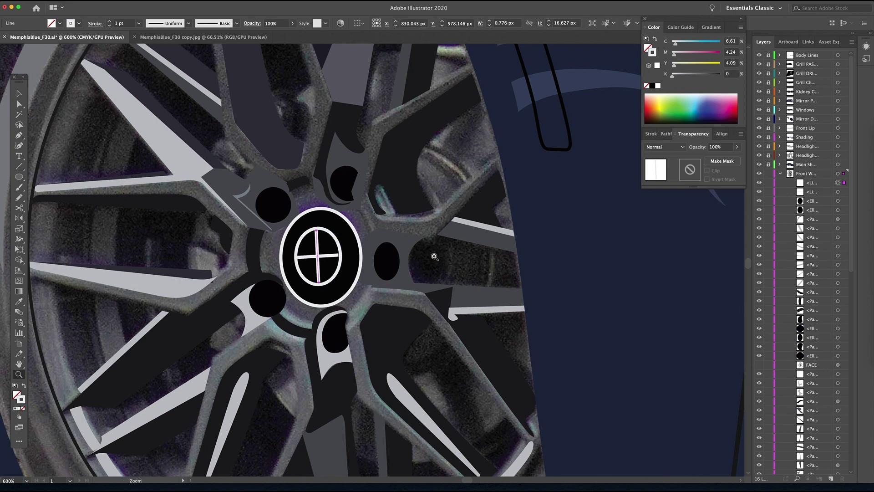
Add a near-white text object reading B beside the wheel and hide the Main Shapes layer.
left_click(19, 155)
left_click(539, 211)
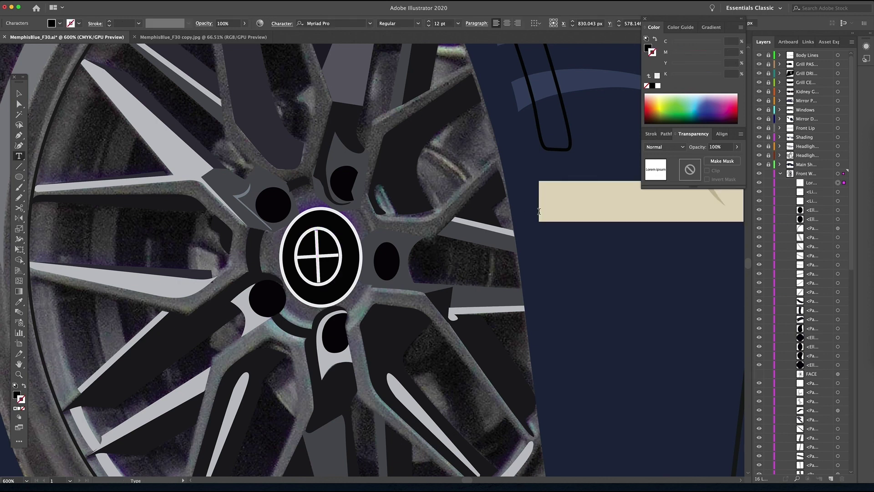
type("B")
key("super+z")
double_click(18, 392)
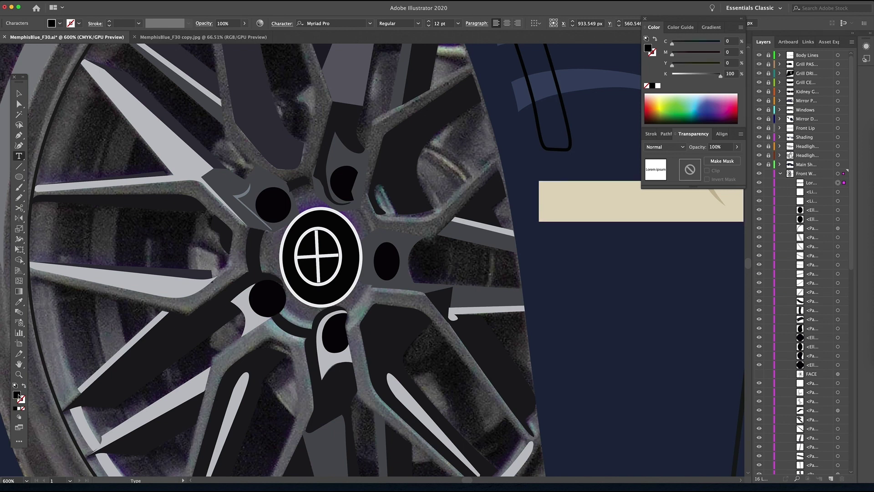
left_click(575, 215)
left_click(782, 214)
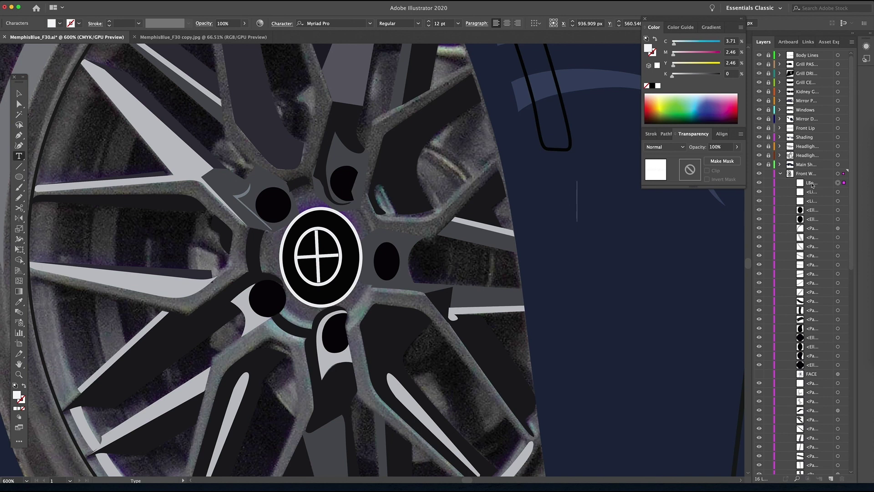
left_click(759, 164)
key("super+a")
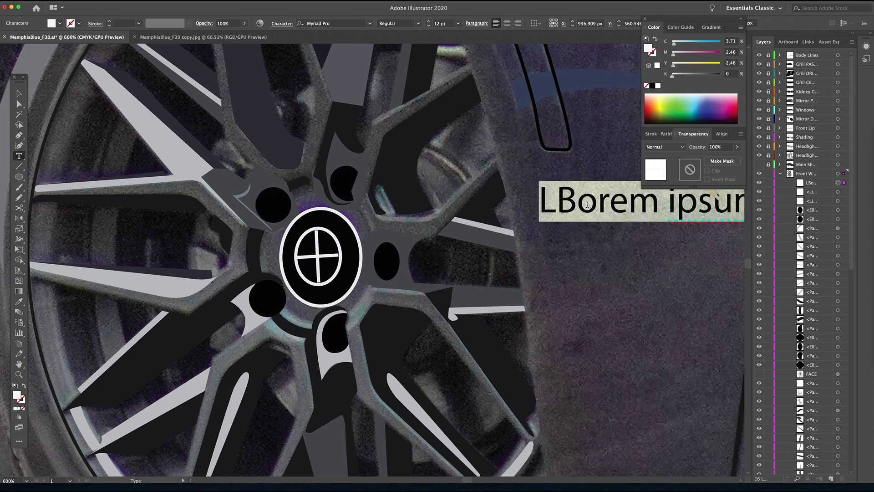
type("B")
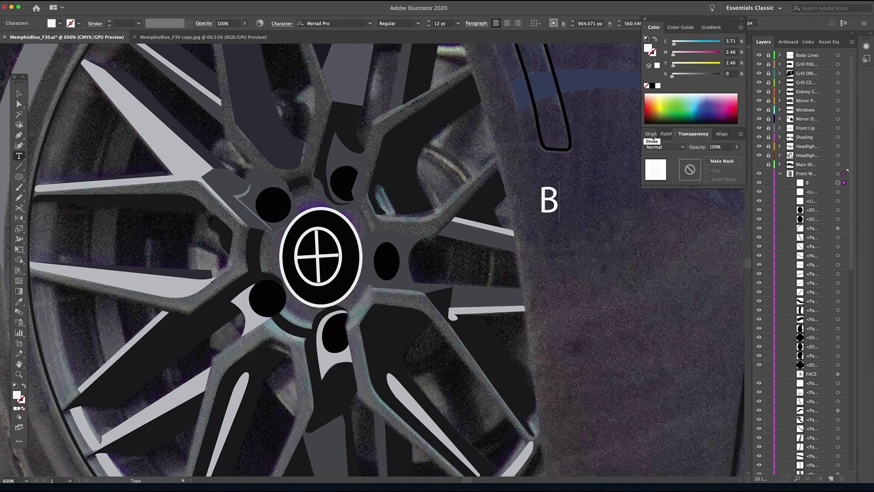
Open the character settings, browse the font families and pick Avenir Black.
key("super+t")
left_click_drag(598, 289, 684, 190)
left_click(738, 205)
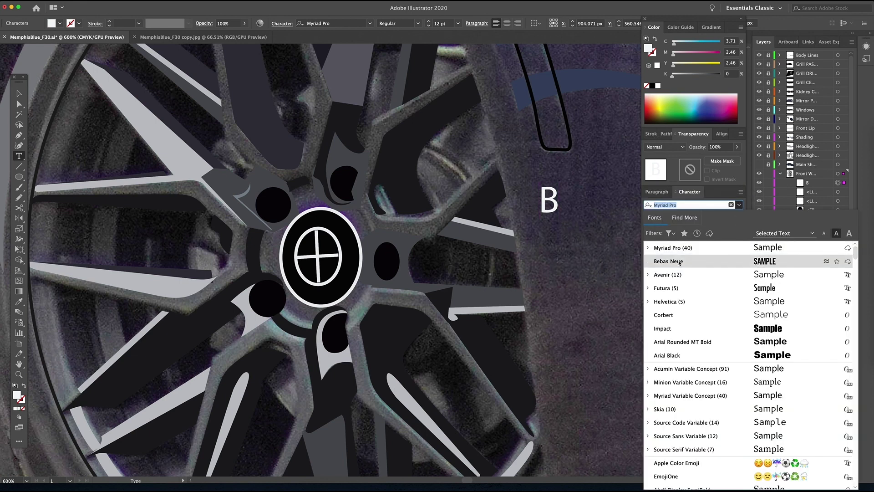
scroll(675, 263, "down", 10)
scroll(675, 263, "up", 15)
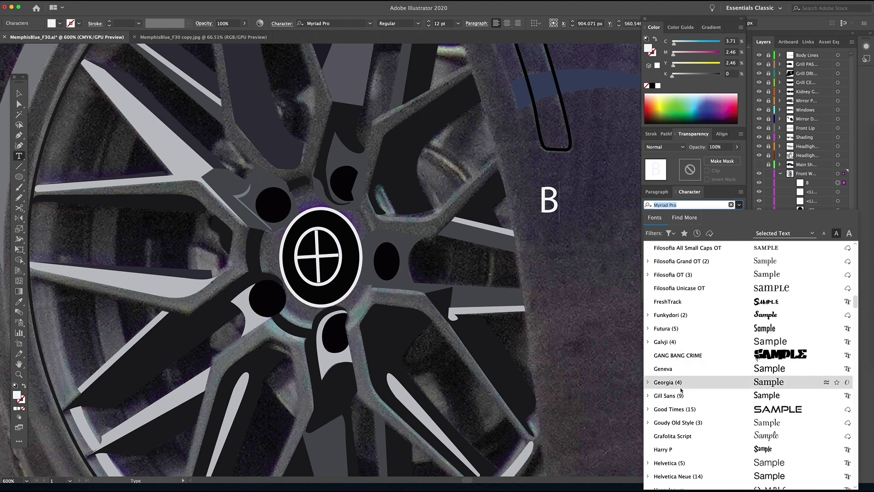
scroll(681, 390, "up", 15)
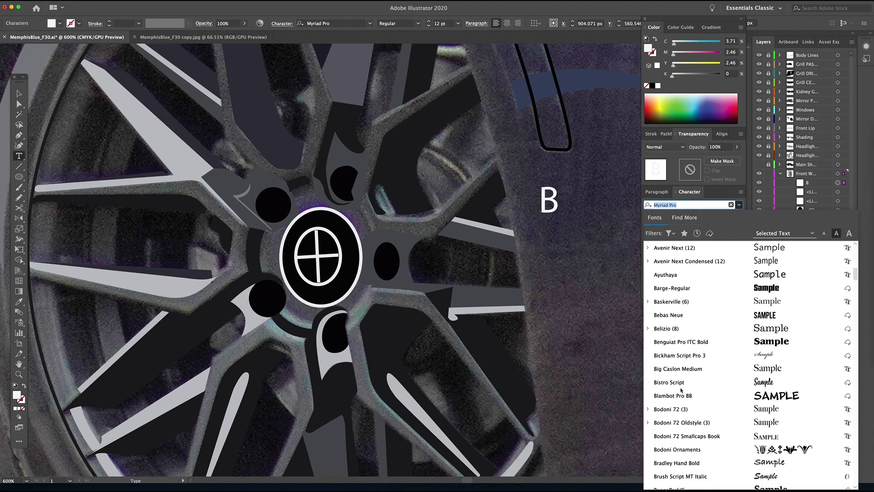
scroll(681, 390, "up", 3)
left_click(648, 261)
left_click(677, 383)
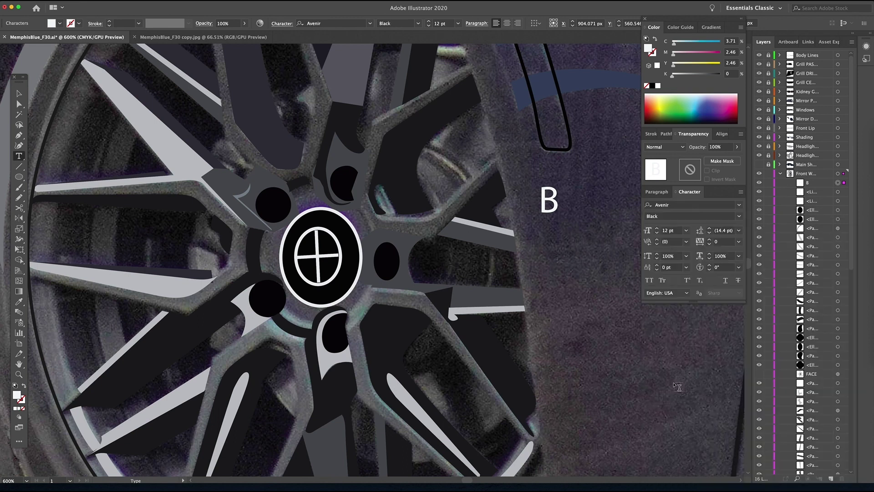
Select the letter B and apply the Avenir Black font to it.
double_click(557, 200)
left_click(739, 205)
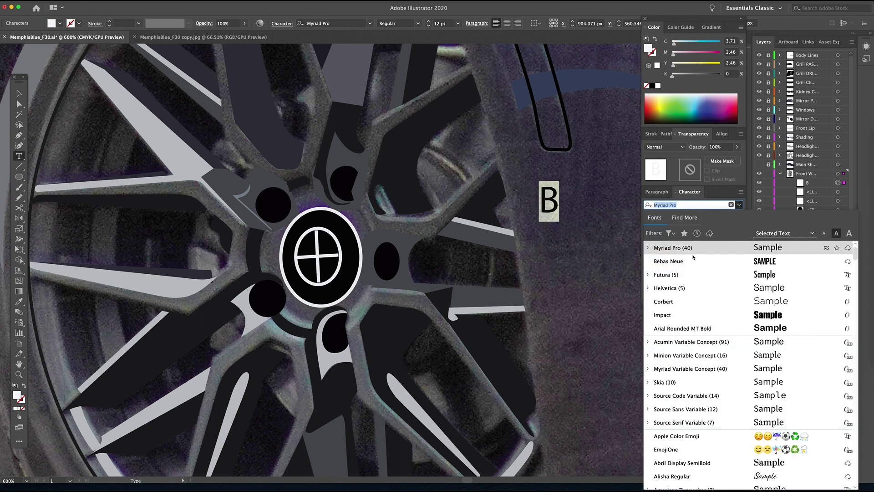
scroll(679, 269, "up", 1)
left_click(648, 247)
left_click(677, 369)
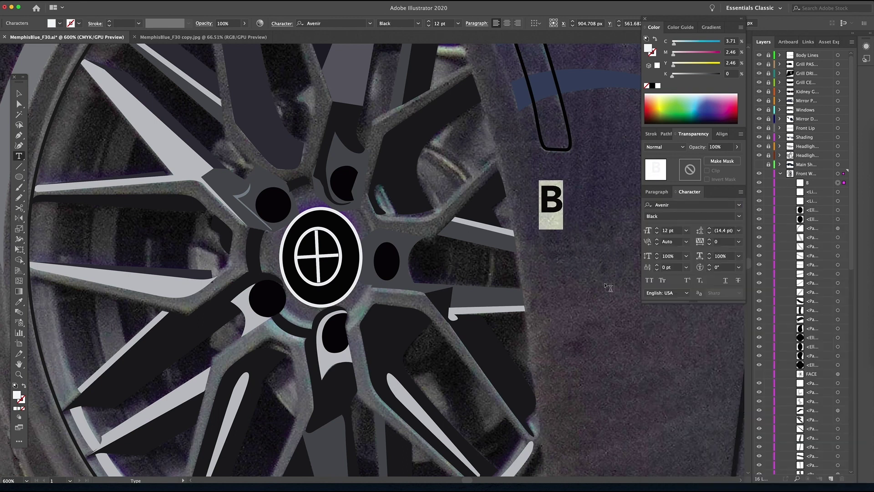
Hide the badge ellipses and crossing lines to reveal the photo's emblem, keeping the letter B visible and selected.
left_click(19, 93)
left_click(558, 208)
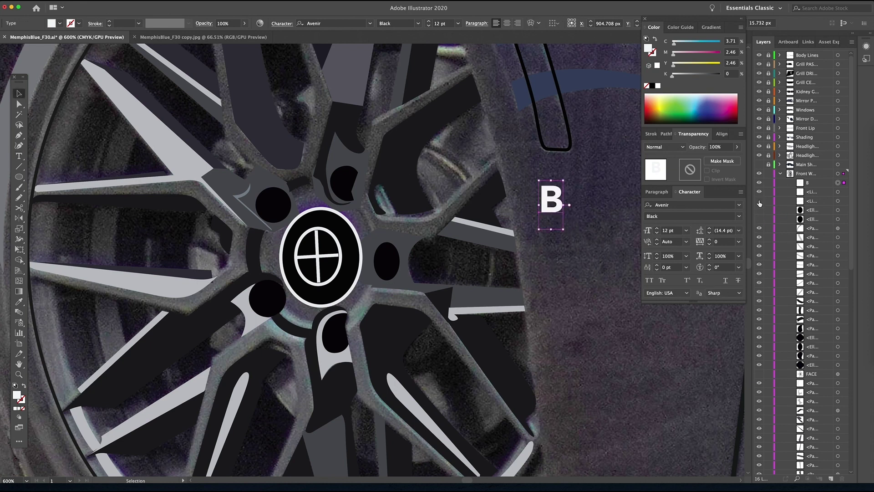
left_click(503, 258)
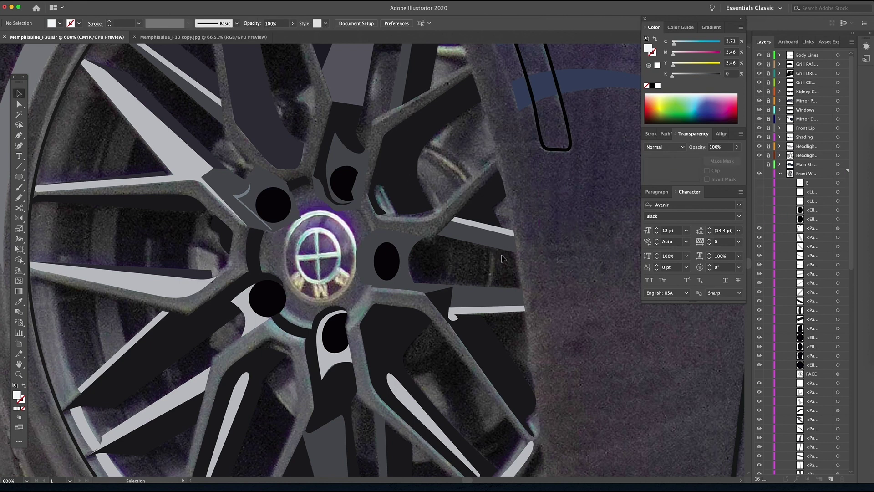
left_click(759, 182)
left_click(552, 200)
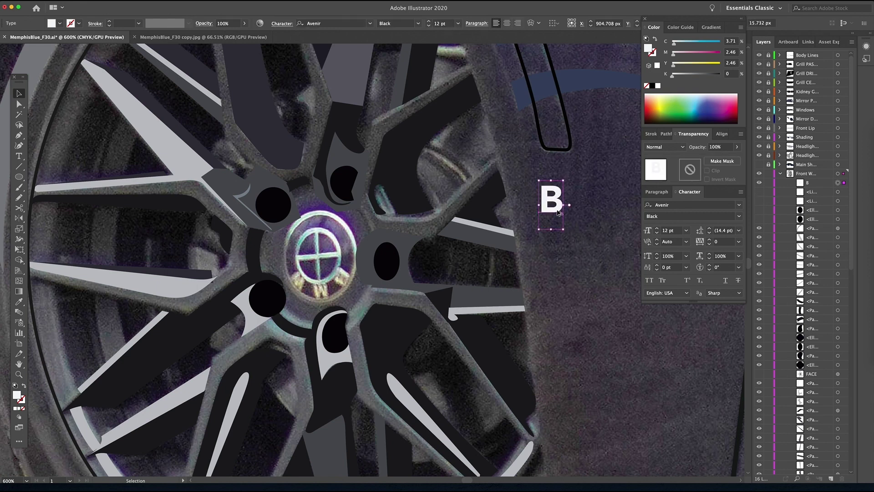
Duplicate the letter B twice straight downward and change the copies to M and W.
left_click_drag(559, 212, 558, 266, "alt+shift")
left_click_drag(559, 265, 559, 320, "alt+shift")
left_click(558, 256)
double_click(556, 256)
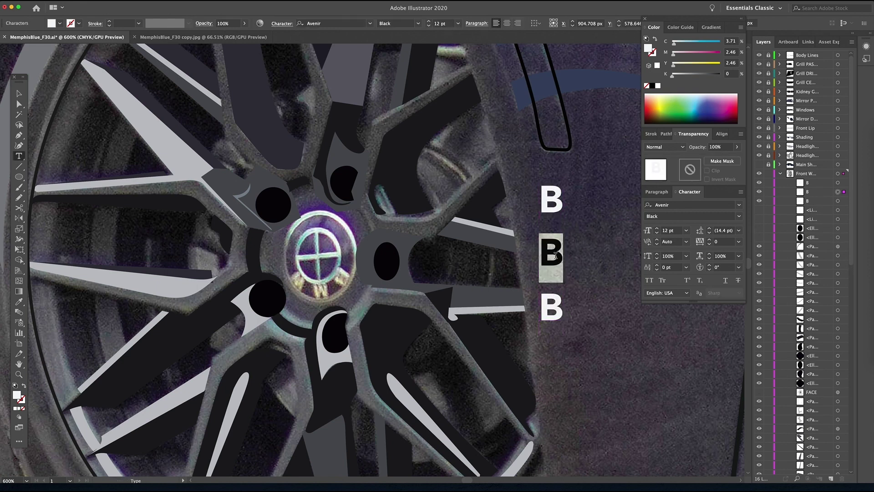
type("M")
double_click(551, 312)
type("W")
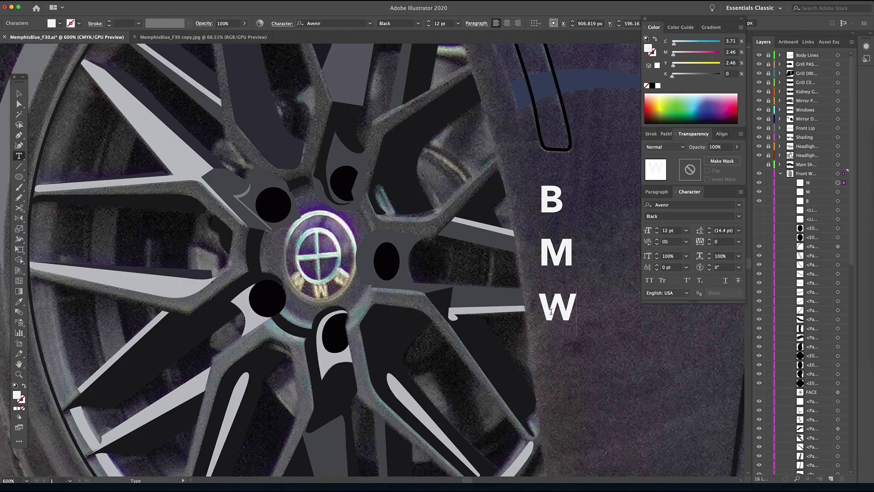
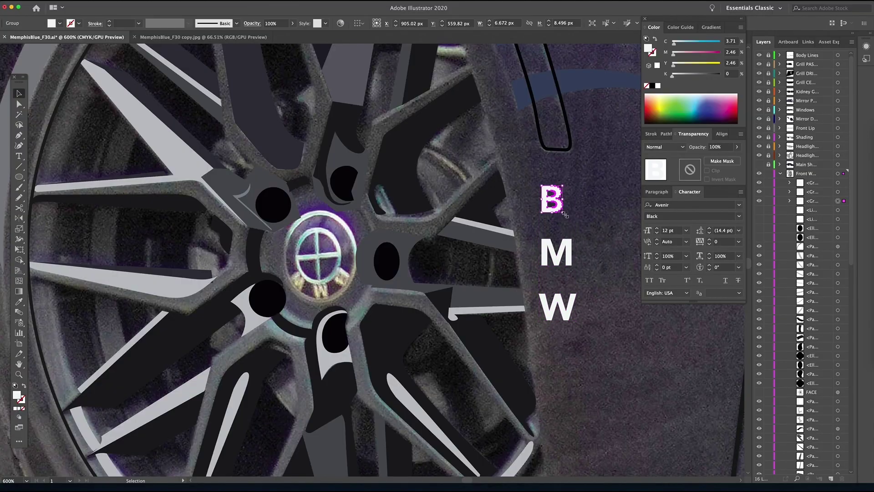
Shrink the B and M outlines and move them onto the upper part of the centre cap badge.
left_click_drag(562, 213, 555, 202)
left_click_drag(551, 200, 304, 238)
left_click(567, 258)
left_click_drag(572, 267, 556, 252)
left_click_drag(548, 244, 317, 222)
Move the W onto the badge and fit the B and M along the ring above the inner circle.
key("z")
left_click(339, 225)
left_click_drag(550, 312, 280, 246)
left_click(366, 276)
left_click(366, 277)
key("v")
left_click(292, 220)
left_click_drag(326, 197, 326, 200)
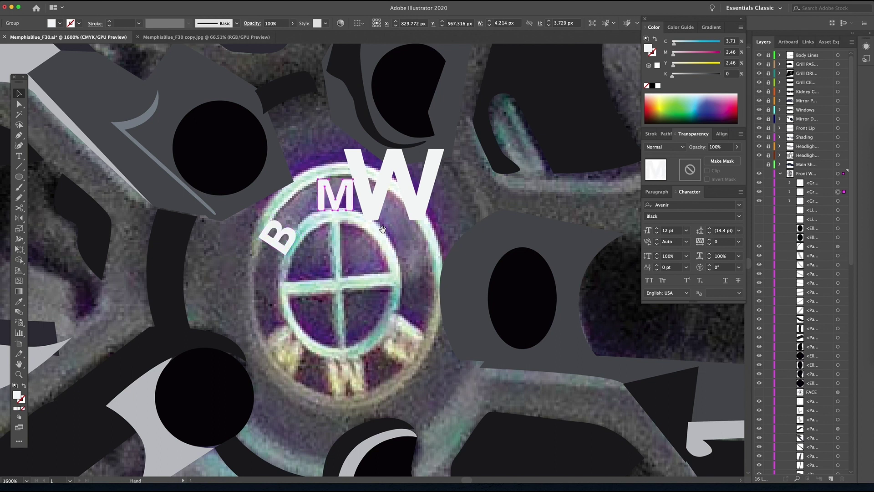
Shrink and tilt the W along the ring's upper right, and resize the M to about 4.4 by 4.1 px.
left_click_drag(381, 229, 343, 236)
left_click(316, 160)
left_click_drag(305, 156, 382, 185)
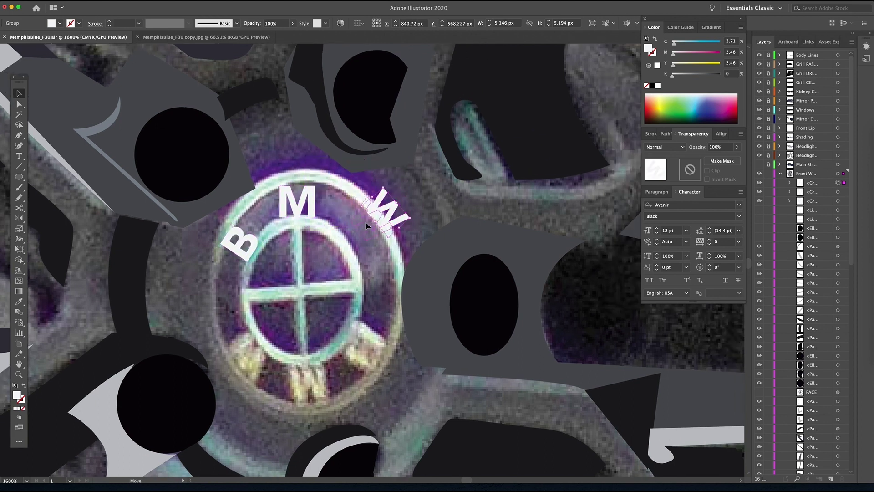
left_click_drag(373, 218, 373, 243)
left_click(312, 202)
left_click_drag(315, 185, 289, 201)
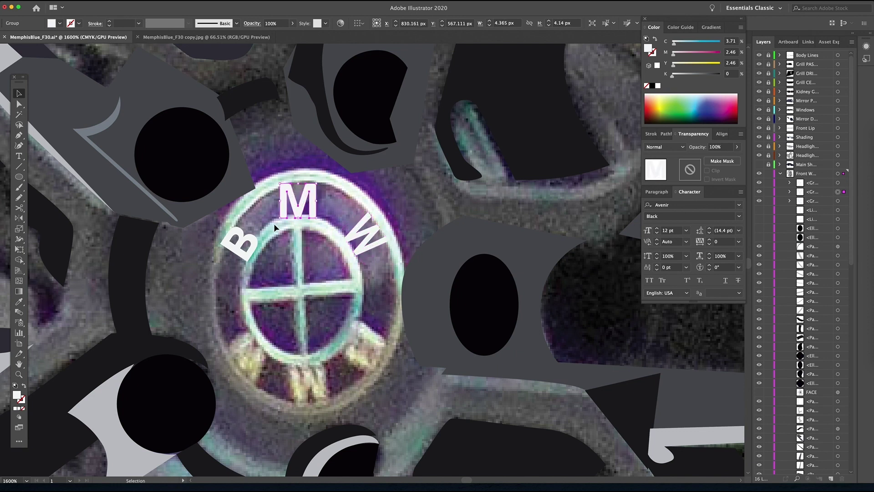
left_click(296, 243)
Give the W a 0.5 pt near-white stroke and the M a 0.25 pt near-white stroke.
left_click(367, 252)
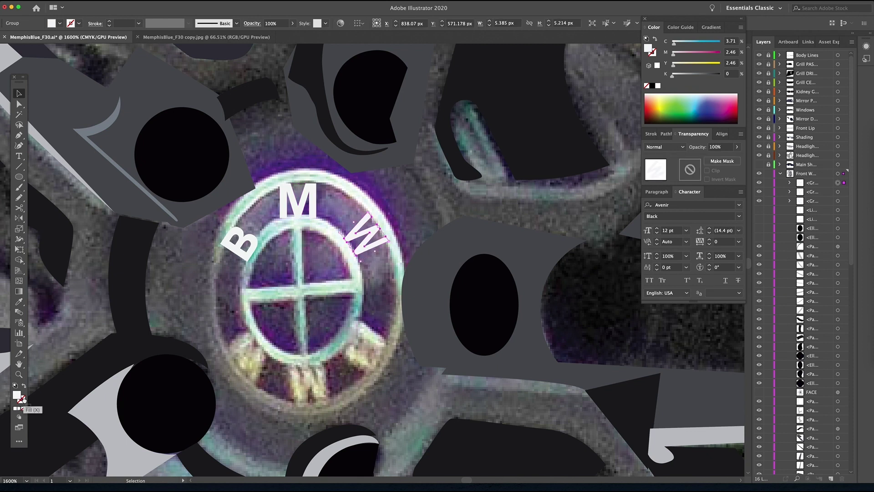
left_click(139, 23)
left_click(141, 40)
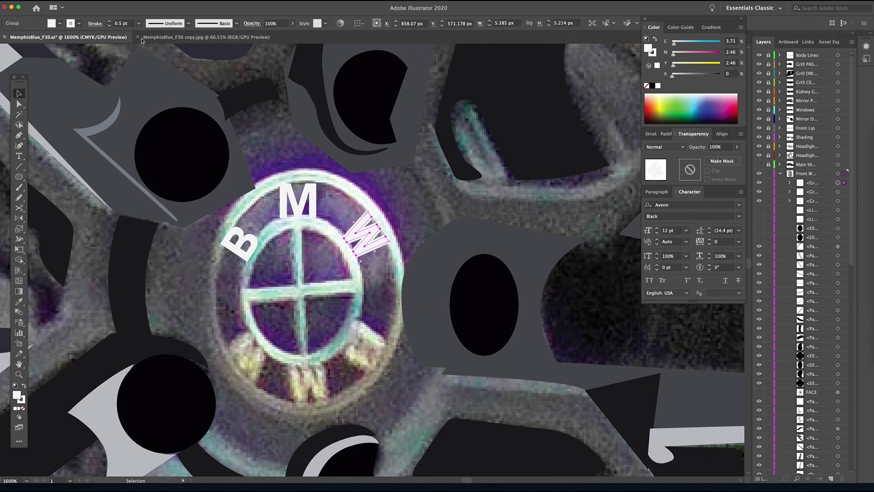
left_click(286, 195)
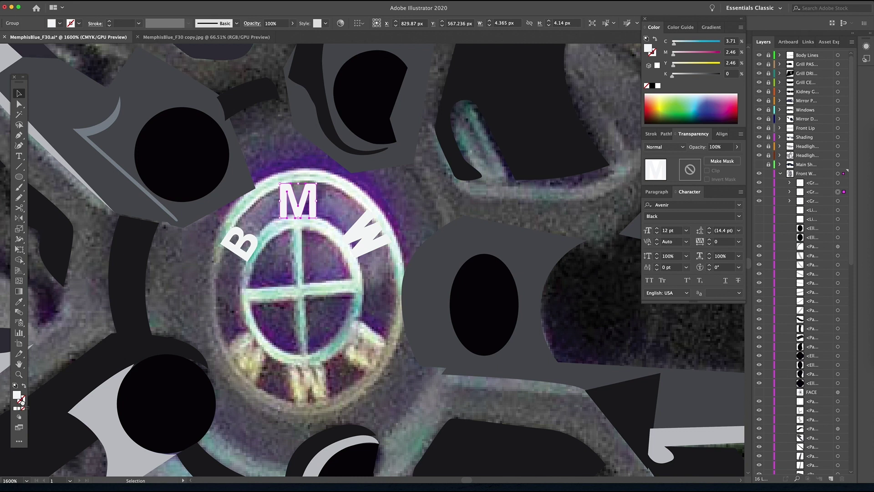
left_click_drag(17, 395, 22, 402)
left_click(138, 23)
left_click(145, 33)
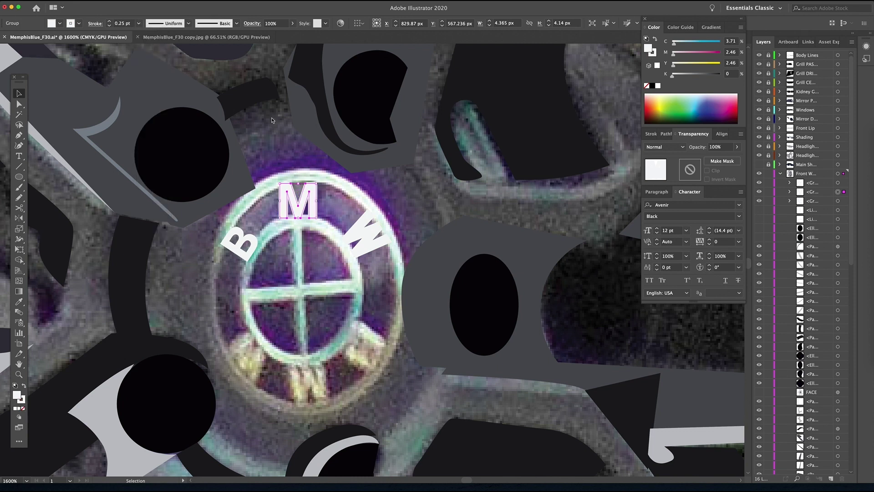
left_click(345, 231)
Give the B a near-white stroke of 0.25 pt.
left_click(251, 251)
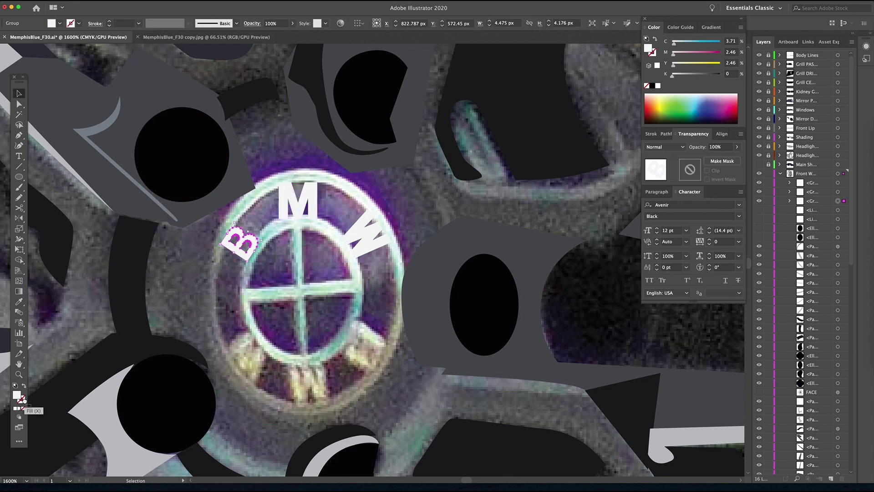
left_click(21, 401)
left_click(139, 23)
left_click(150, 42)
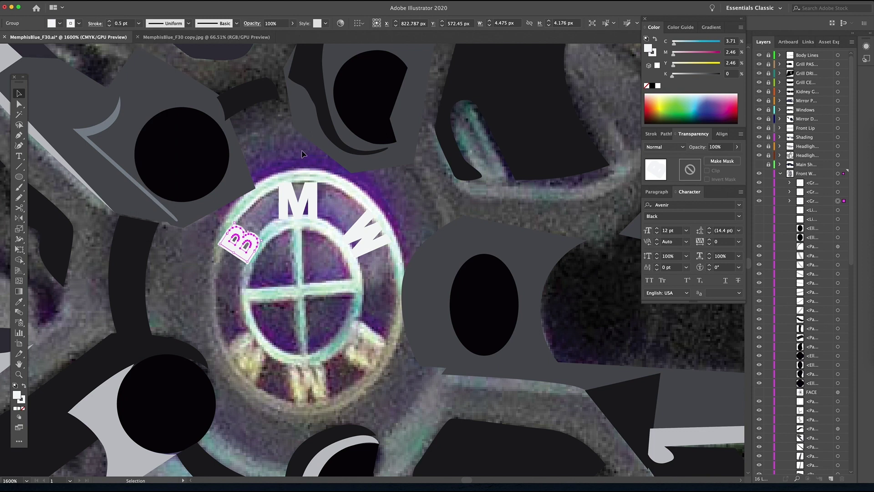
left_click(139, 24)
left_click(143, 32)
left_click(421, 203)
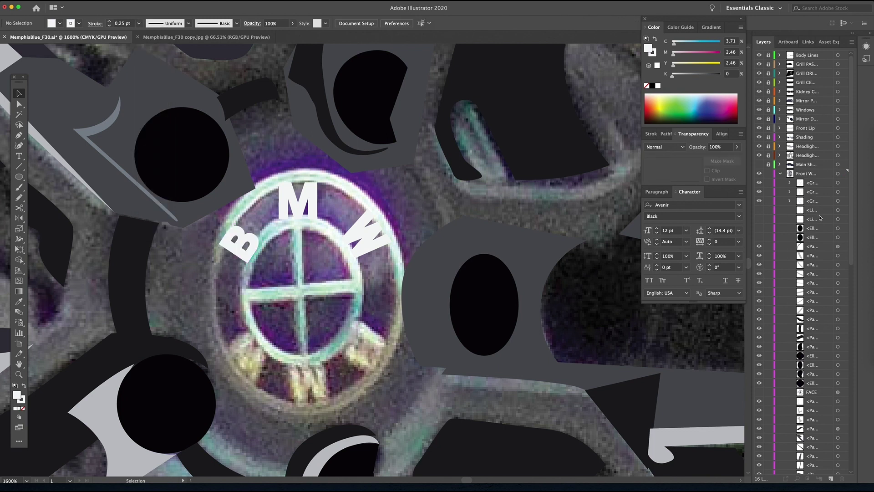
Show the hidden badge shapes and enlarge the B and M within the black ring, the M to about 5 by 5.8 px.
left_click(759, 237)
left_click(241, 233)
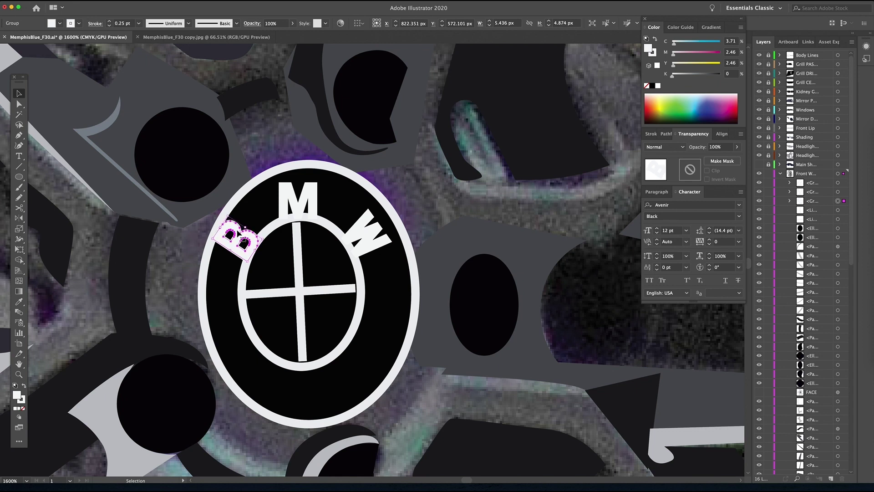
left_click(310, 201)
mouse_move(317, 183)
left_mouse_down()
mouse_move(322, 177)
mouse_move(309, 188)
left_mouse_up()
left_click_drag(299, 176, 301, 167)
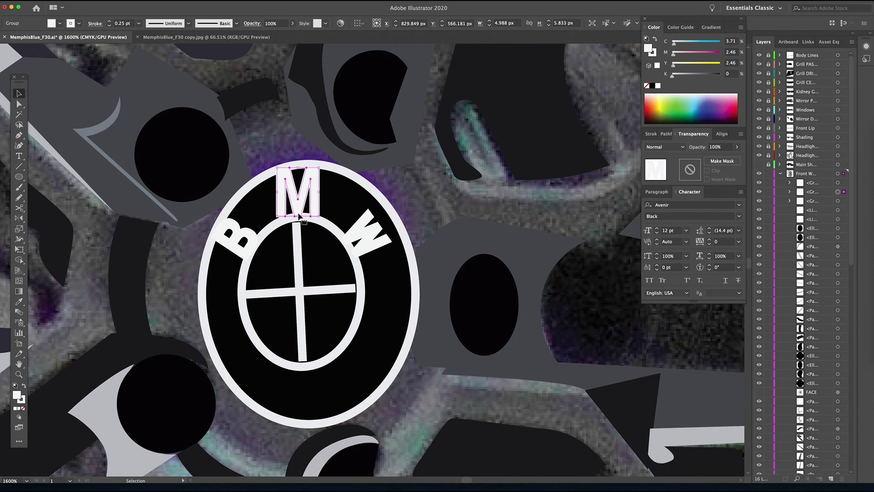
Lengthen the badge's vertical line to about 17.2 px and enlarge the W within the black ring.
left_click(298, 224)
left_click(297, 230)
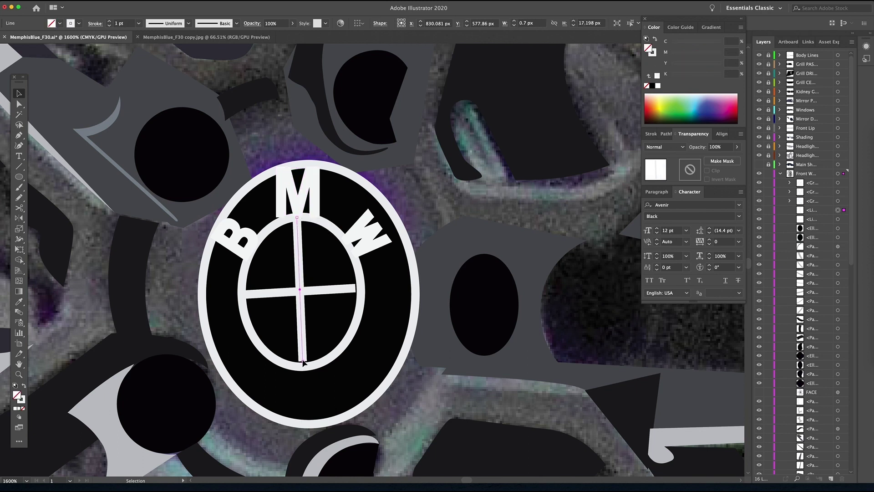
left_click(362, 239)
left_click_drag(368, 209, 390, 215)
Enlarge the M to about 5.4 by 6 px above the badge's inner circle.
key("shift+super+a")
left_click(296, 208)
mouse_move(298, 217)
left_mouse_down()
mouse_move(320, 193)
mouse_move(298, 209)
left_mouse_up()
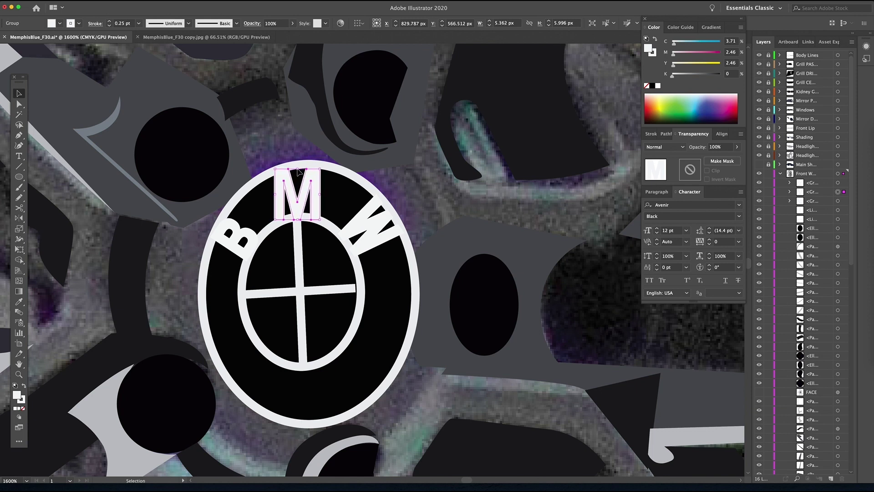
Draw a closed crescent over the upper front wheel with the Pen tool, following the wheel arch's outer edge.
left_click(385, 203)
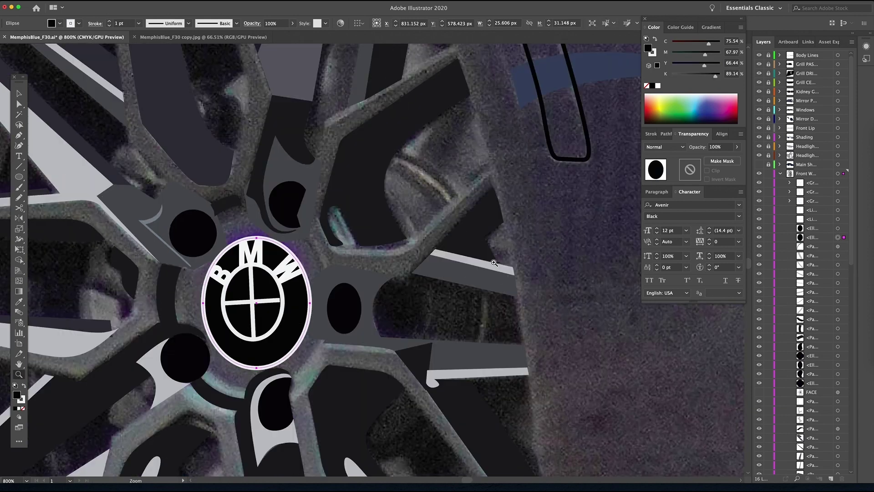
key("ctrl+minus")
key("ctrl+minus")
key("ctrl+minus")
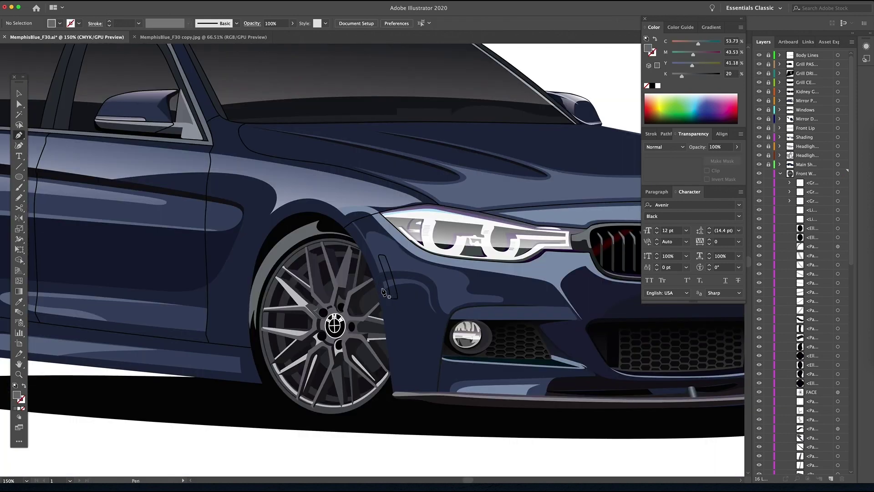
right_click(382, 290)
left_click(364, 284)
left_click(379, 288)
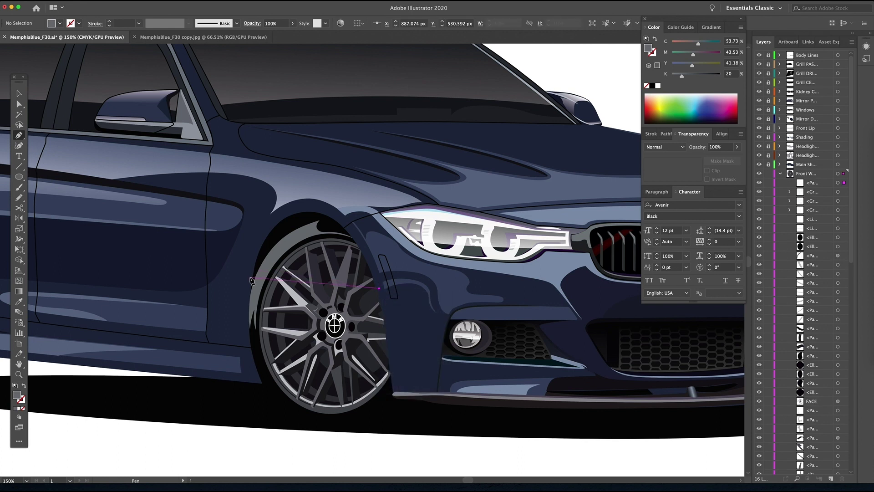
left_click_drag(249, 276, 165, 332)
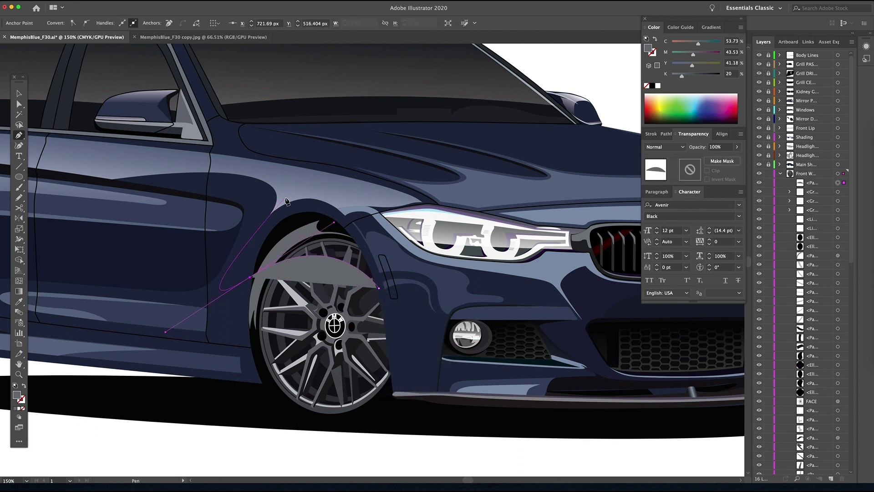
left_click_drag(311, 208, 373, 207)
left_click(379, 287)
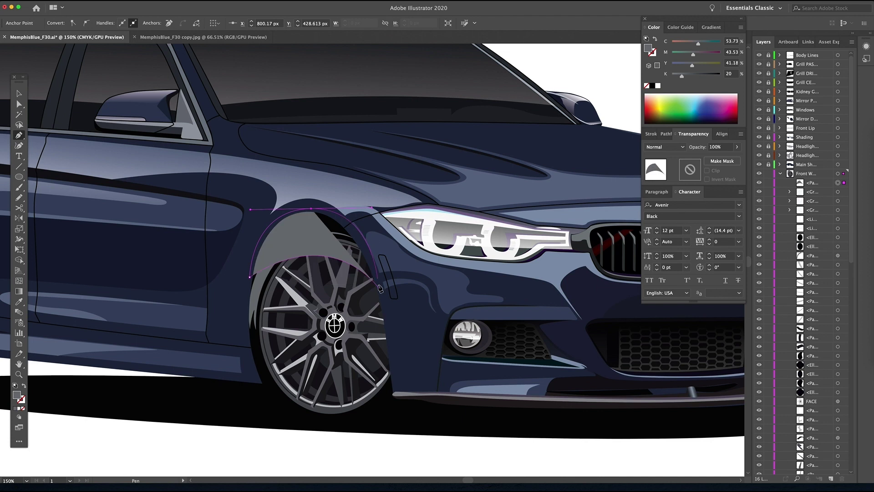
Fill the wheel arch crescent with a black-to-transparent linear gradient at -97.2°, darkest toward the upper edge of the arch.
left_click(19, 408)
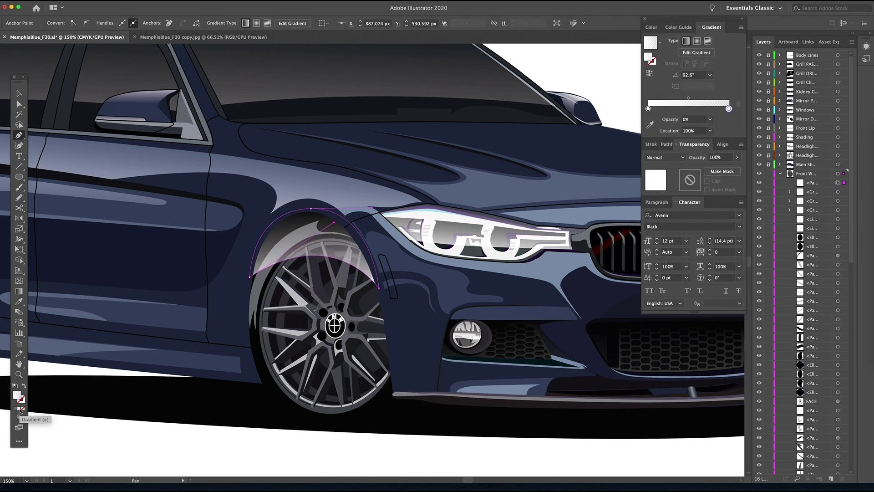
key("v")
left_click(648, 109)
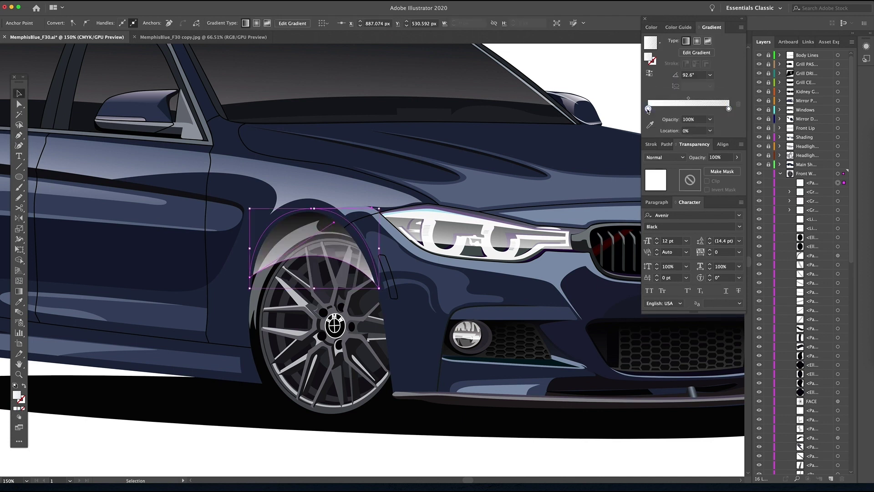
key("i")
left_click(630, 333)
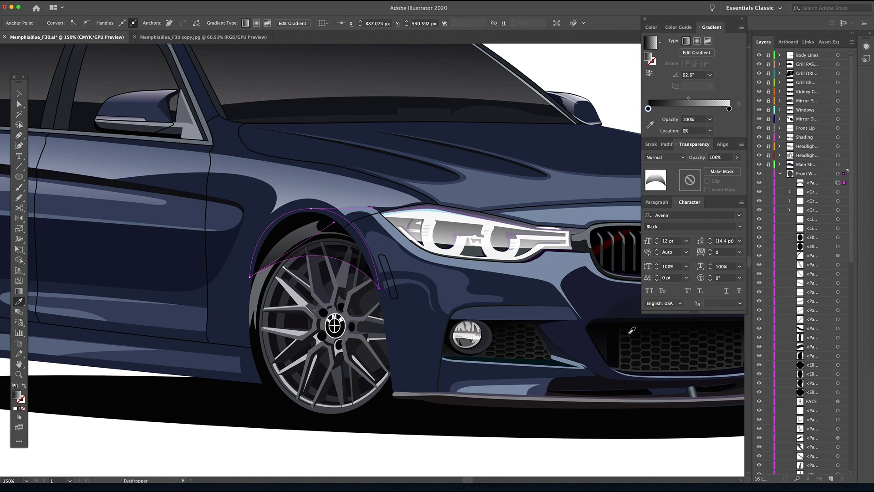
left_click(19, 291)
mouse_move(322, 215)
left_mouse_down()
mouse_move(320, 351)
mouse_move(305, 352)
left_mouse_up()
key("v")
left_click(407, 446)
Reduce the opacity of the curved grey highlight along the front wheel arch to 30%.
key("z")
left_click(381, 339, "alt")
left_click(349, 287, "alt")
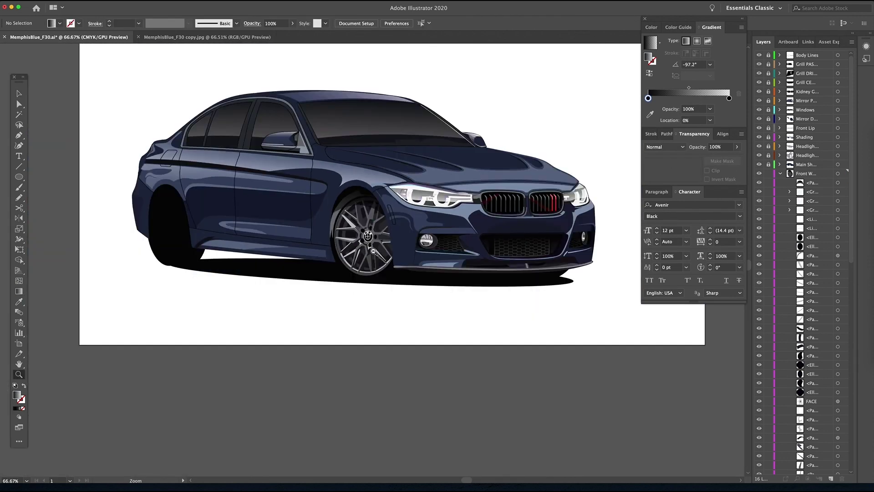
left_click(379, 284, "alt")
left_click(379, 289)
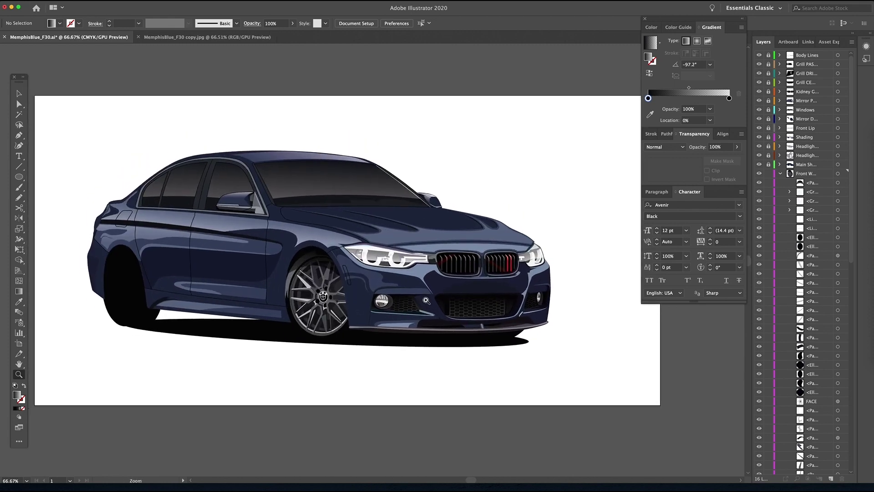
key("v")
left_click(287, 291)
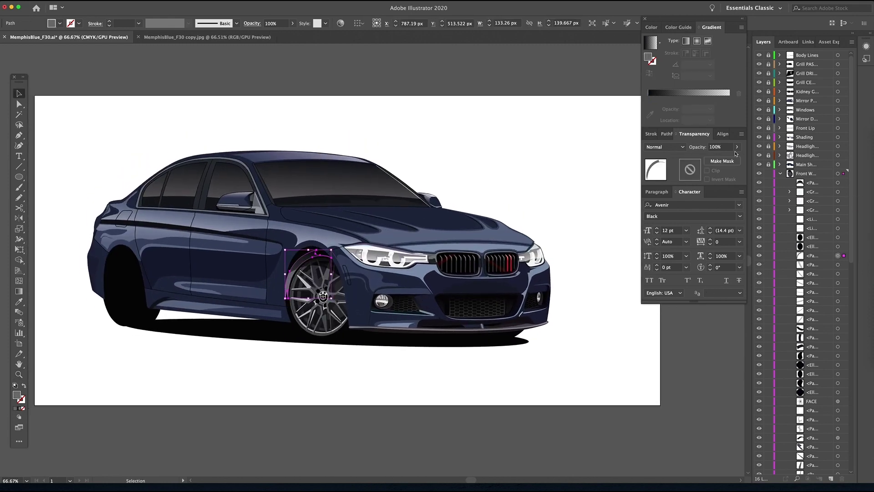
left_click_drag(735, 148, 720, 161)
left_click(618, 184)
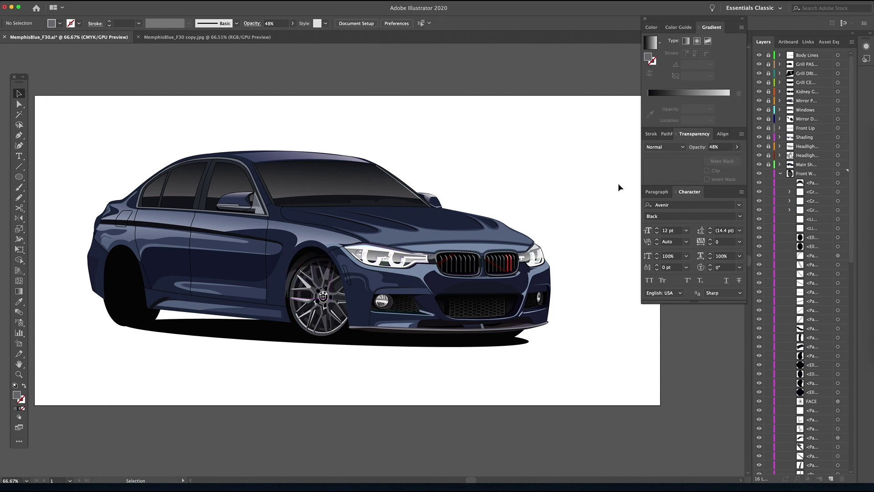
left_click(289, 286)
left_click_drag(737, 147, 713, 159)
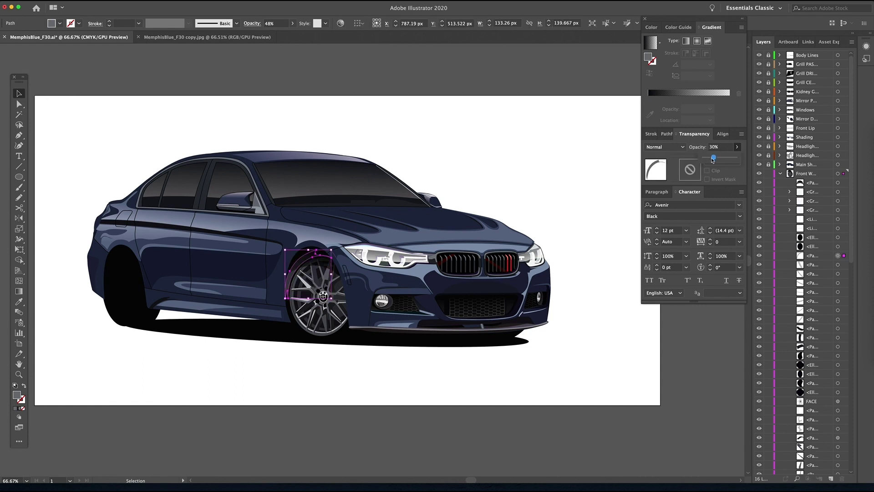
left_click(588, 198)
Hide the Shadow layer and the front wheel's five base ellipses, and show the Background photo layer.
scroll(548, 213, "left", 3)
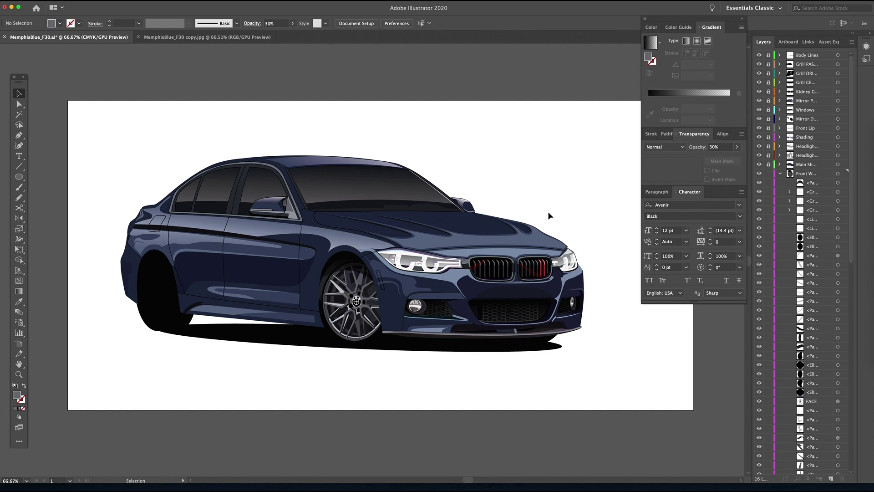
scroll(827, 237, "down", 10)
left_click(759, 461)
left_click(759, 469)
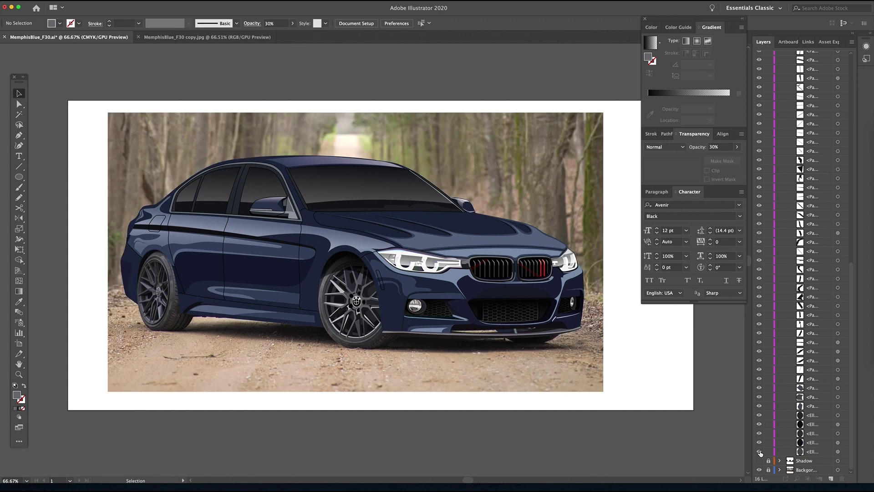
left_click_drag(758, 452, 760, 413)
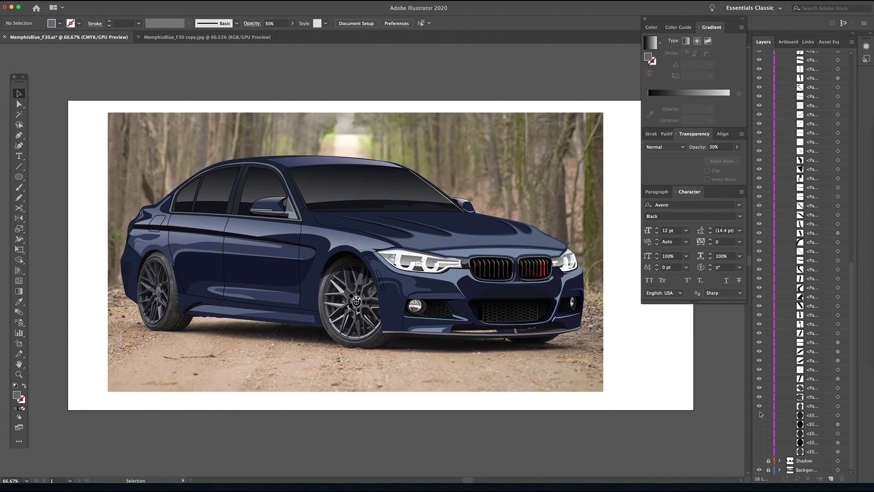
Draw a closed angular shape with the Pen tool in the gap between the front wheel's lower-right spokes.
key("z")
left_click_drag(350, 280, 495, 379)
left_click(495, 379)
left_click(321, 318)
left_click(372, 294)
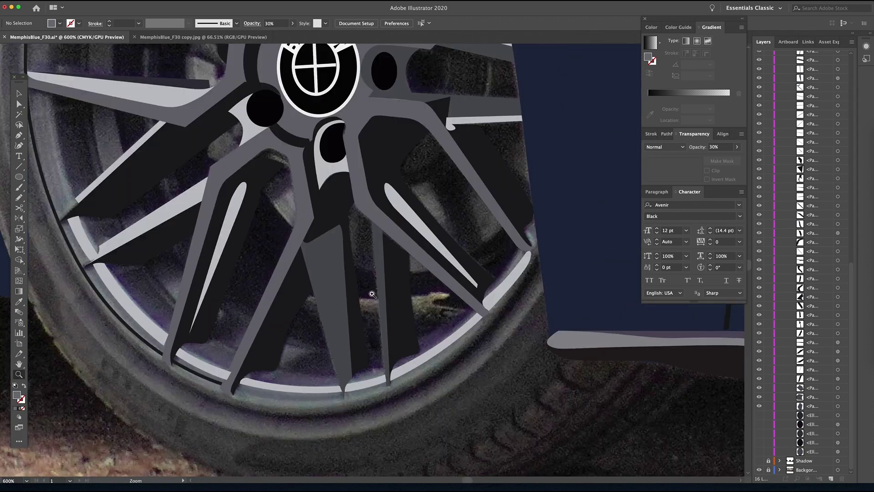
key("p")
scroll(379, 279, "up", 5)
scroll(379, 280, "right", 4)
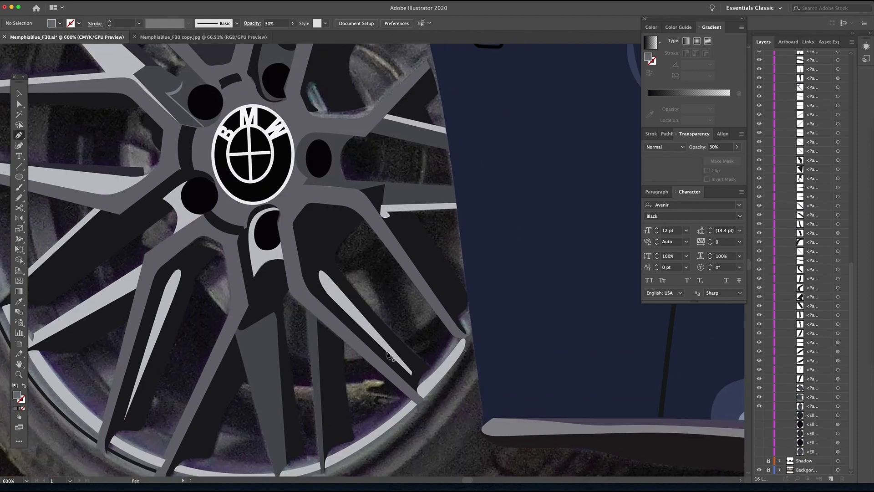
left_click(401, 266)
left_click(429, 366)
left_click(389, 331)
left_click(364, 267)
left_click_drag(340, 275, 333, 276)
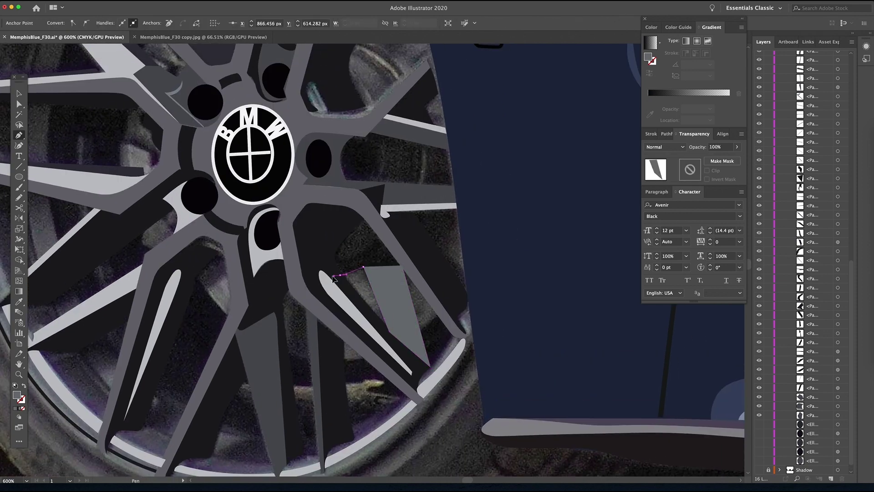
left_click(325, 257)
left_click(343, 223)
left_click(364, 213)
left_click(402, 266)
Fill the angular shape between the lower-right spokes with black.
scroll(402, 267, "up", 4)
scroll(402, 266, "right", 2)
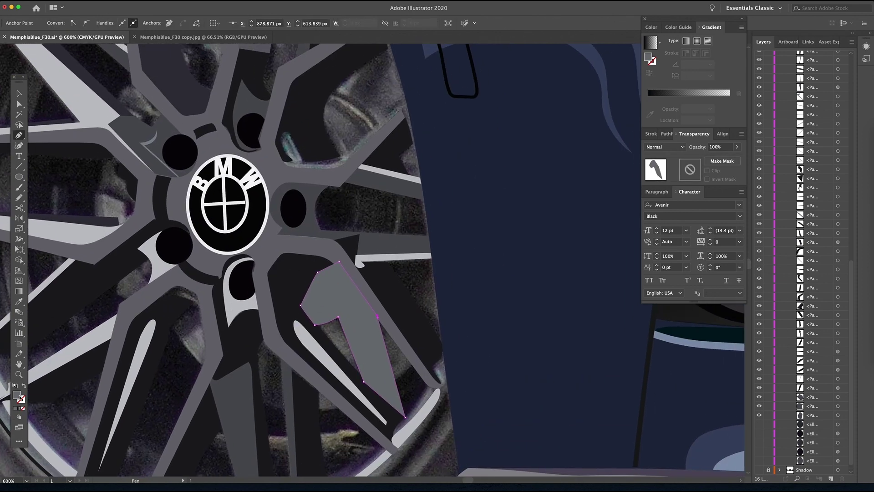
double_click(19, 396)
left_click(670, 319)
left_click(782, 214)
Draw a small black wedge beneath the light edge of the right-hand spoke, beside the tyre.
left_click(428, 257)
left_click_drag(416, 305, 402, 324)
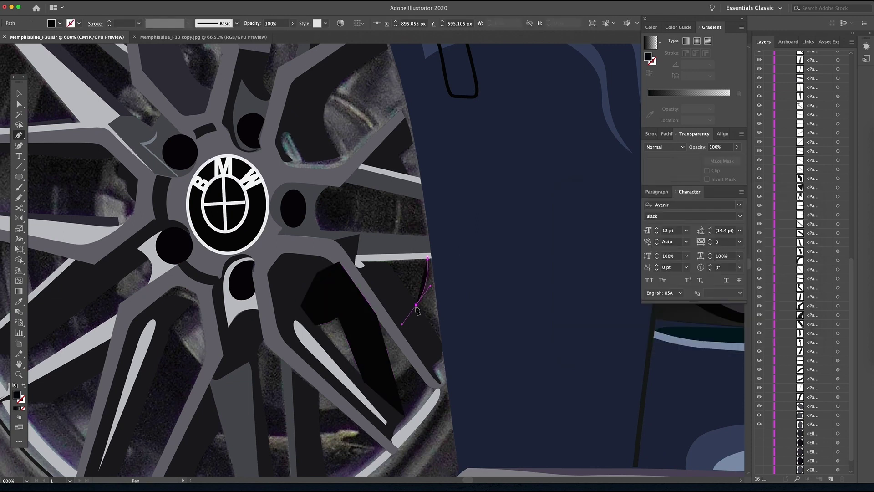
left_click(416, 304)
left_click(379, 257)
left_click(427, 257)
Draw a closed black shape filling the gap to the right of the centre cap, between the two right-hand spokes.
left_click_drag(416, 215, 399, 248)
left_click(305, 213)
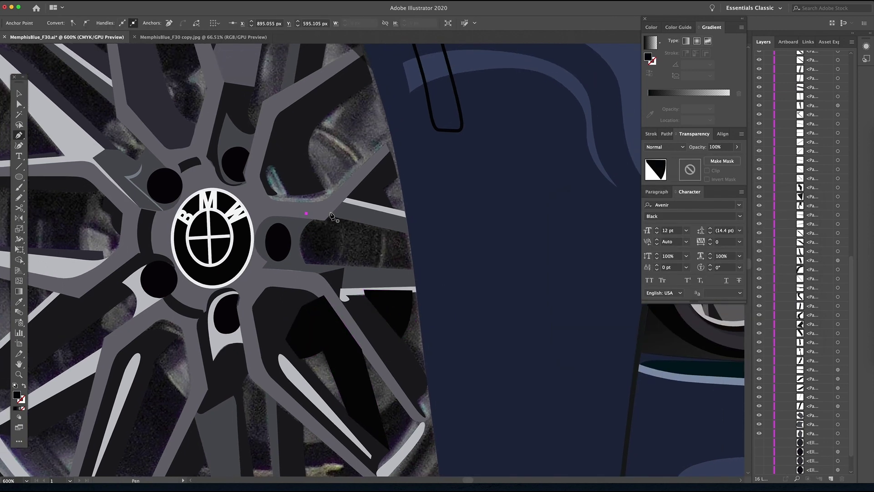
left_click(331, 210)
left_click(411, 229)
left_click(418, 280)
left_click(295, 269)
left_click(293, 232)
left_click(306, 213)
Draw a black shape in the upper-right spoke gap, combining a slanted bar with a curved band along the brake disc.
left_click_drag(307, 177, 289, 324)
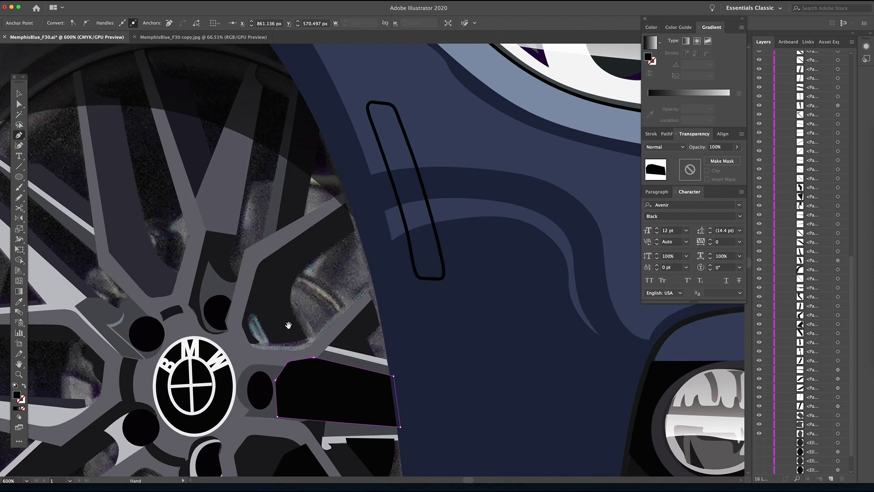
left_click(348, 209)
left_click(315, 277)
left_click_drag(293, 276, 282, 283)
left_click(293, 276)
left_click_drag(345, 317, 362, 350)
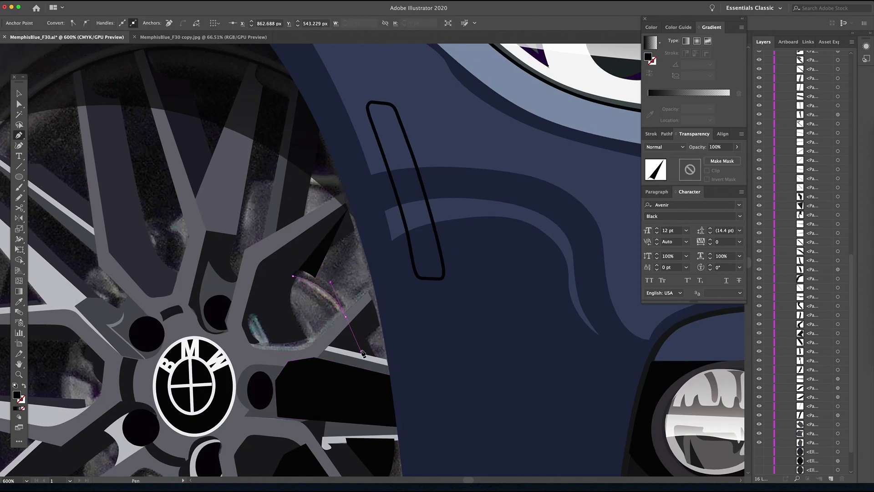
left_click(345, 317)
left_click(350, 312)
left_click(348, 209)
left_click_drag(350, 312, 324, 280)
key("super+z")
left_click(348, 208)
key("super+z")
left_click(335, 290)
left_click(363, 233)
left_click(347, 209)
Draw a closed black leaf-shaped path in the spoke gap above the centre cap.
left_click_drag(253, 208, 407, 227)
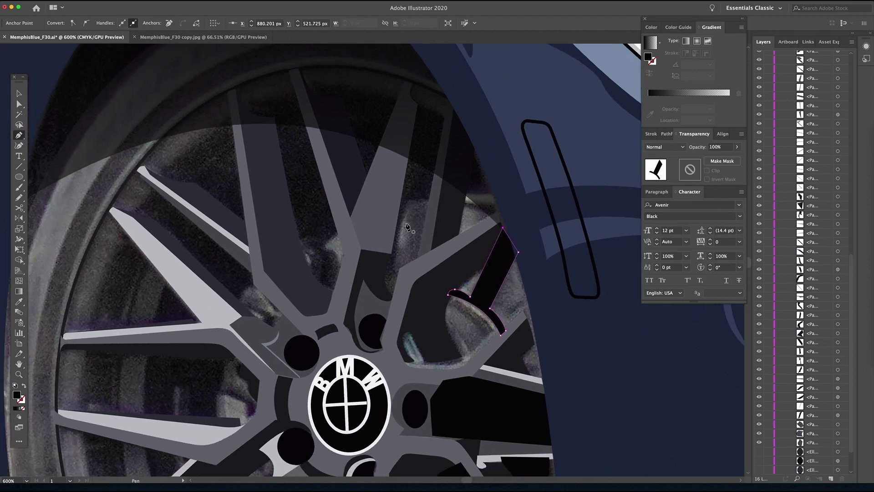
left_click(296, 243)
left_click_drag(332, 251, 347, 269)
left_click(337, 294)
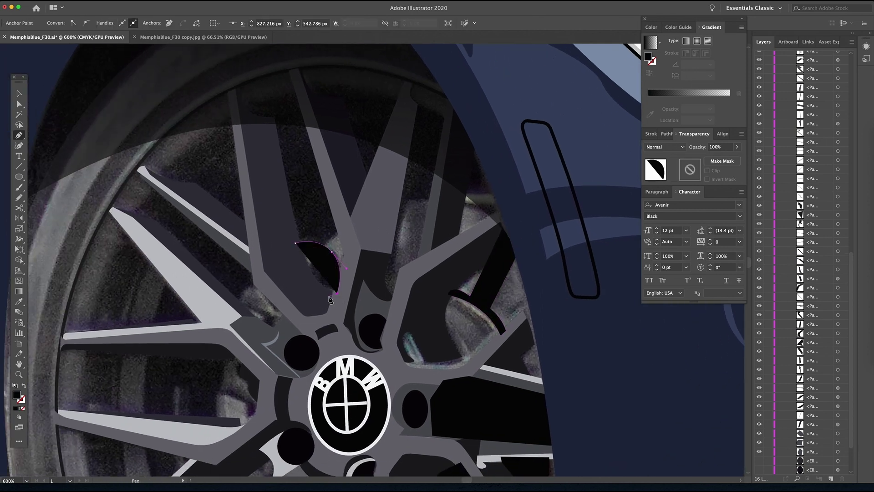
left_click(328, 296)
left_click(296, 243)
left_click_drag(296, 243, 289, 206)
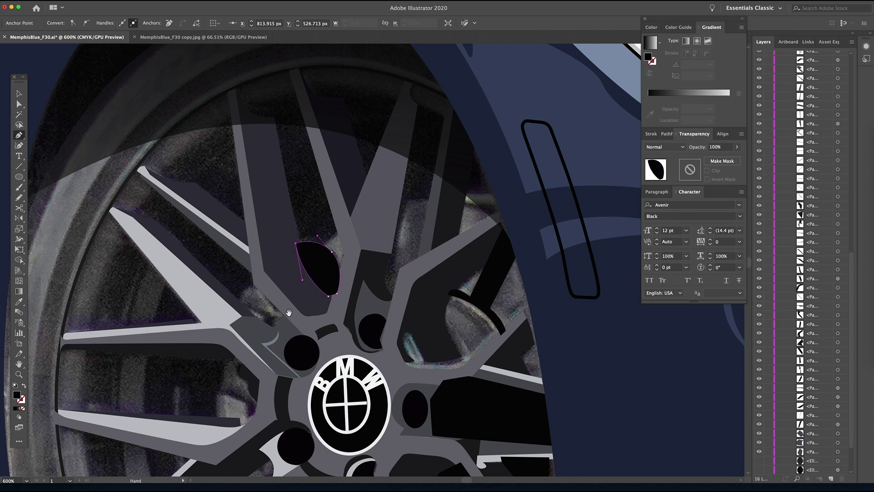
Move the five black gap shapes directly above the base ellipses in the front wheel layer's stacking order, and show the ellipses again.
left_click_drag(296, 330, 425, 191)
key("z")
left_click(448, 232, "alt")
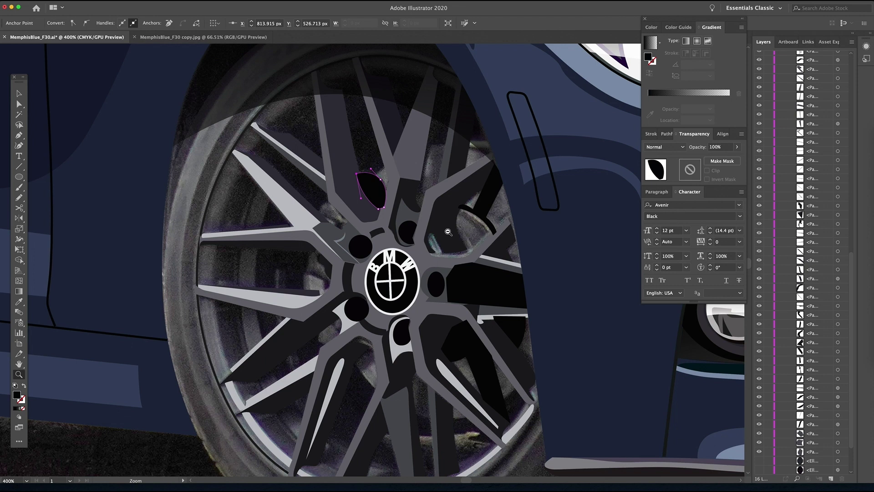
left_click(447, 231, "alt")
left_click_drag(436, 260, 416, 269)
key("v")
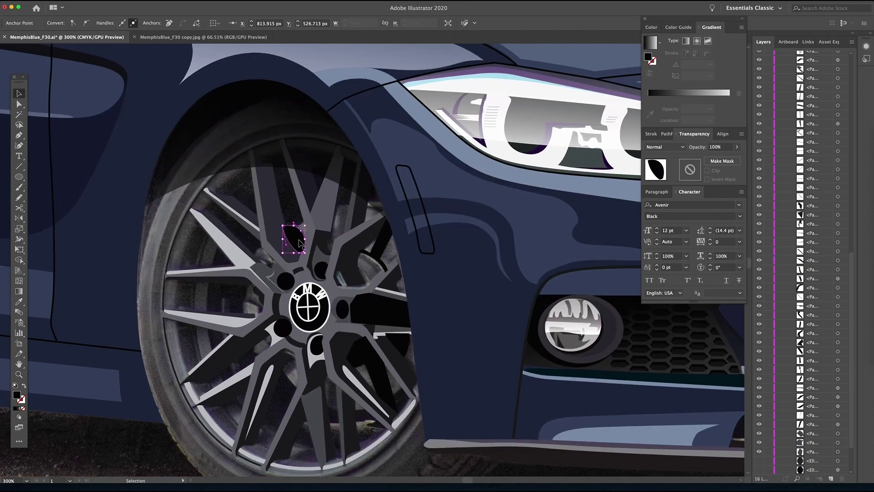
left_click(388, 246, "shift")
left_click(389, 316, "shift")
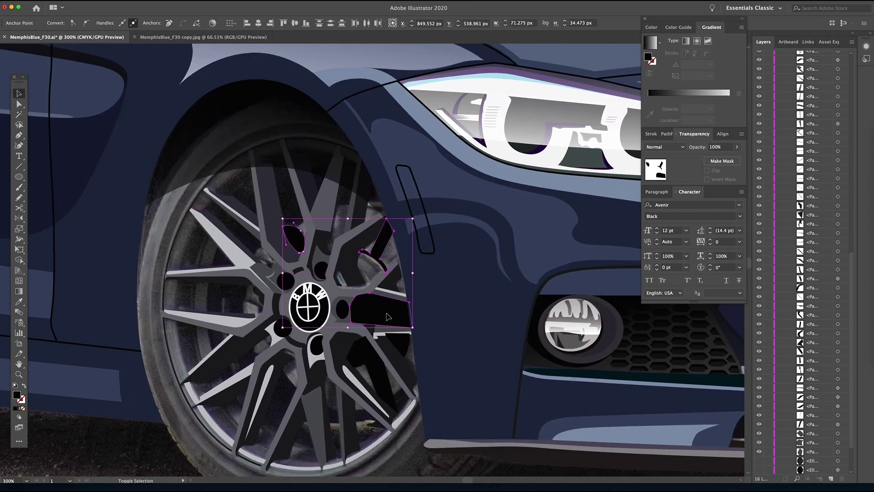
left_click(403, 345, "shift")
left_click(375, 366, "shift")
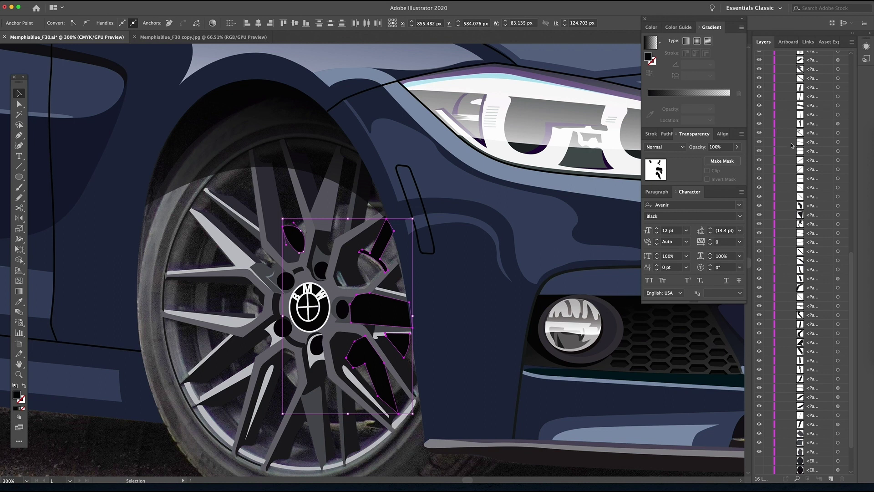
scroll(791, 142, "up", 10)
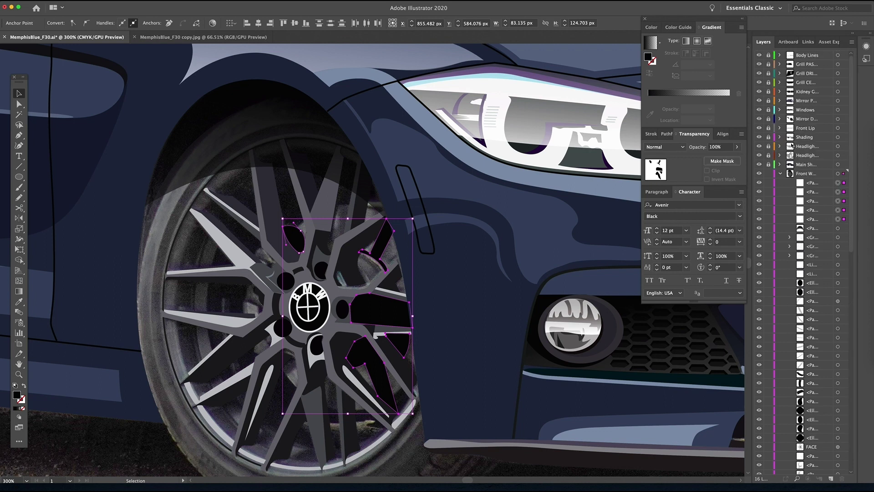
left_click(813, 220, "shift")
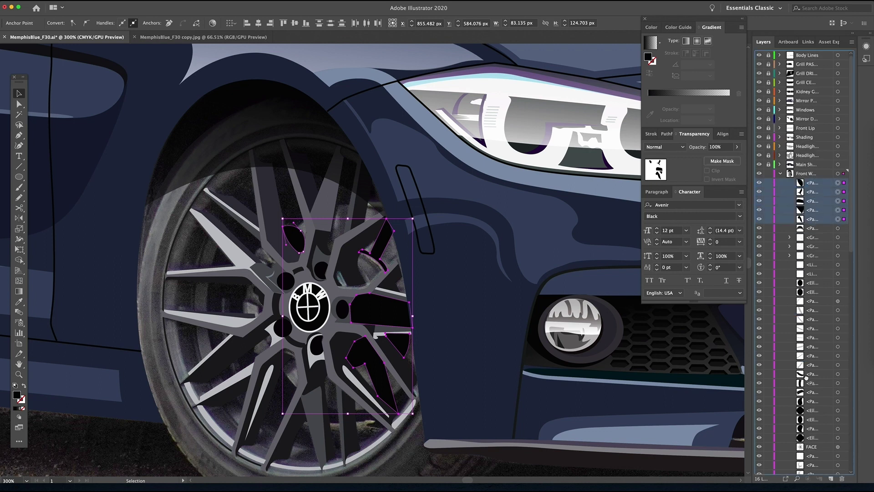
left_click_drag(806, 377, 808, 409)
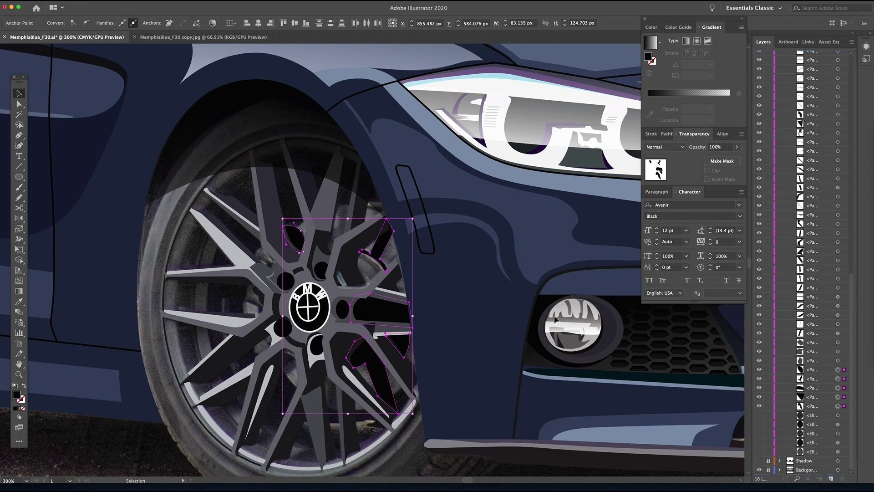
left_click_drag(758, 415, 758, 452)
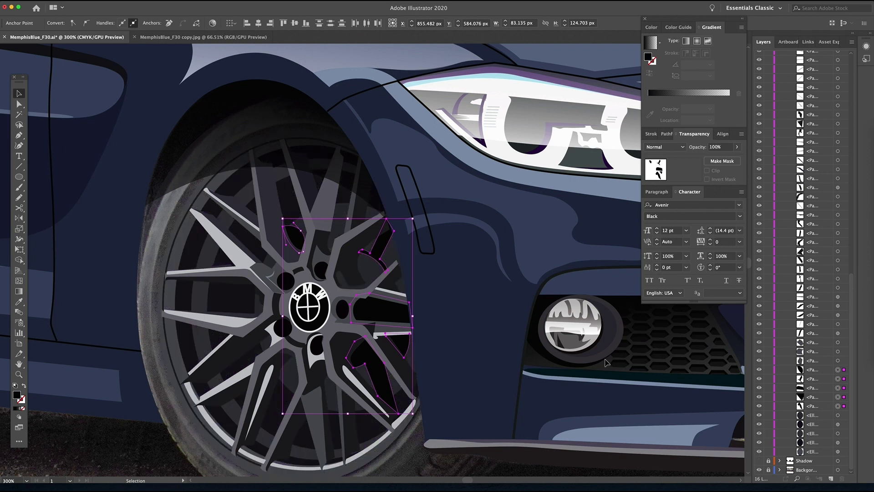
Show the Shadow layer and hide the background photo layer so the whole car appears on the white artboard.
left_click(514, 327)
key("z")
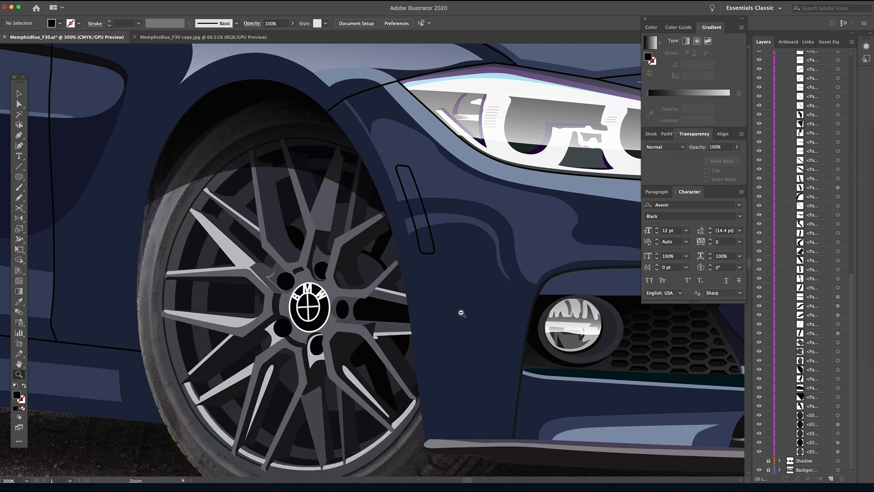
left_click(461, 314, "alt")
left_click(462, 313, "alt")
left_click(348, 293, "alt")
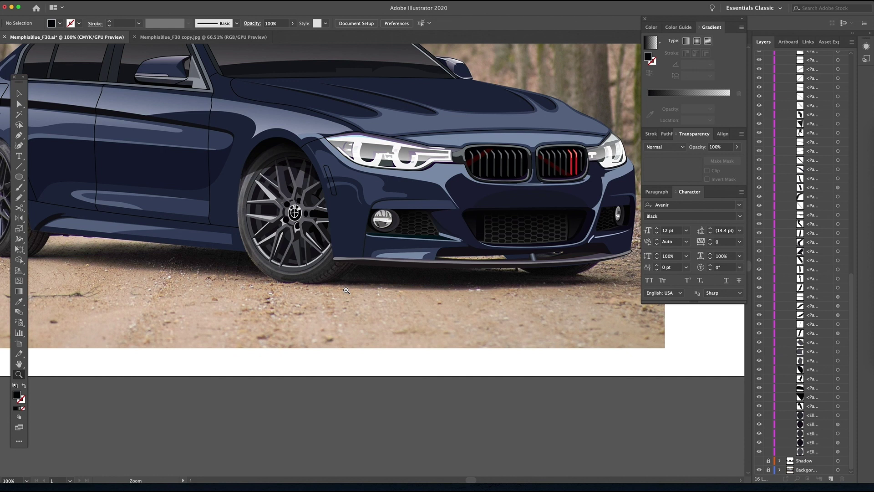
left_click(347, 290, "alt")
left_click(373, 293, "alt")
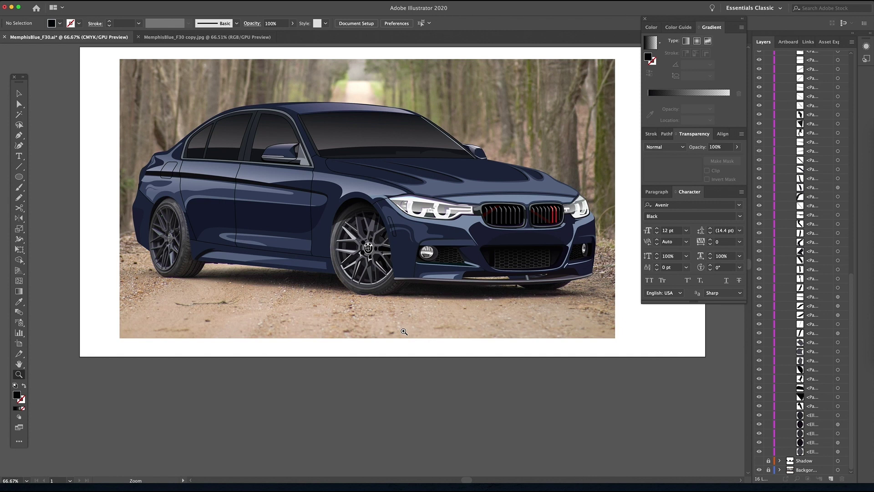
left_click(759, 460)
left_click(761, 470)
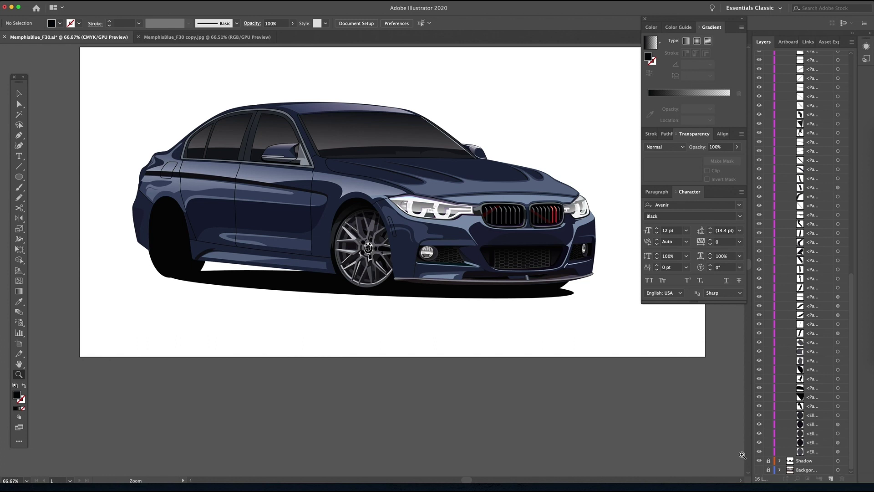
Shorten the gradient fade of the shadow shape in the front wheel arch, placing its 0% opacity stop at 38.12%.
key("a")
left_click(322, 248)
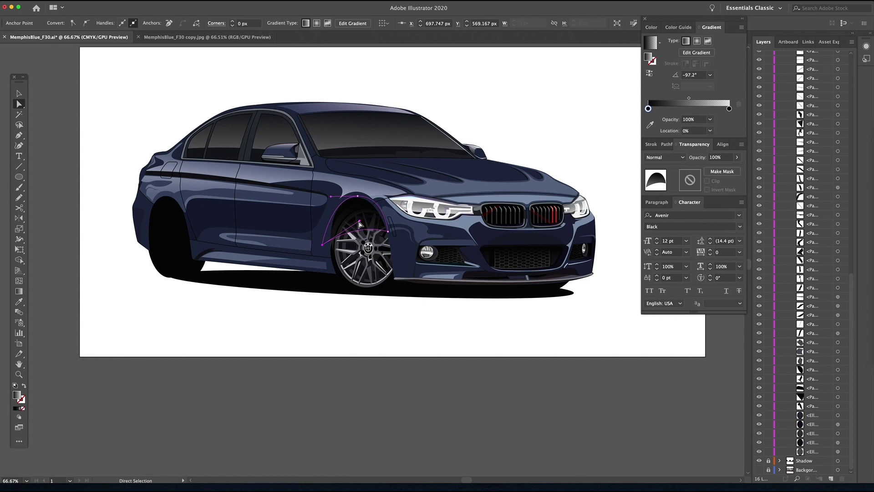
left_click(453, 341)
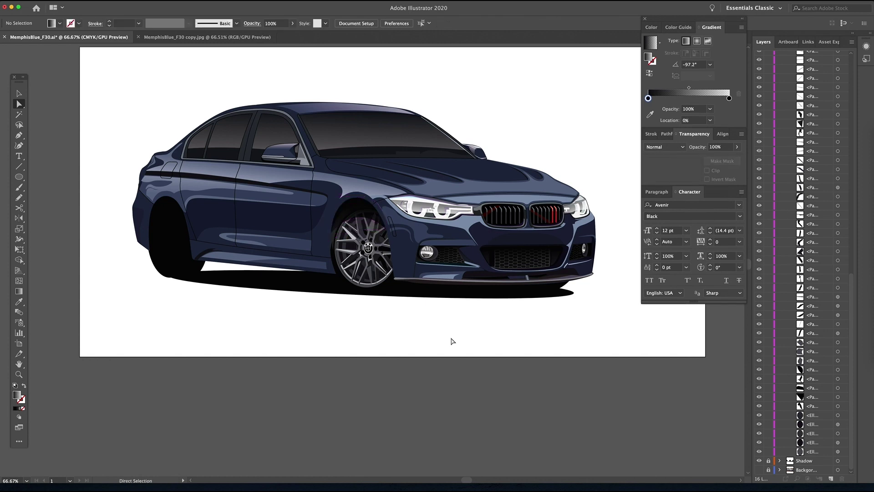
left_click(365, 210)
key("g")
left_click_drag(348, 293, 356, 237)
key("v")
left_click(378, 337)
key("space")
left_click_drag(294, 315, 345, 372)
left_click(426, 270)
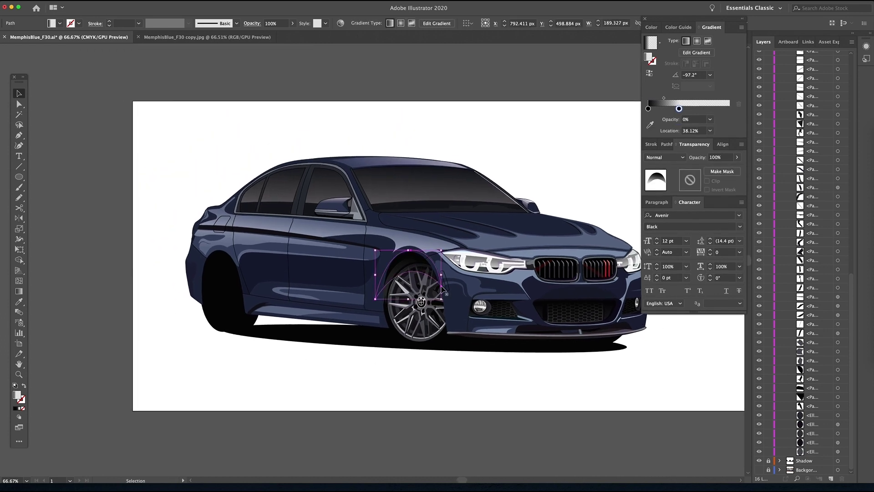
key("a")
left_click(436, 360)
Examine the car illustration on the plain artboard, focusing on the front wheel, wheel arch and front end.
scroll(396, 360, "right", 5)
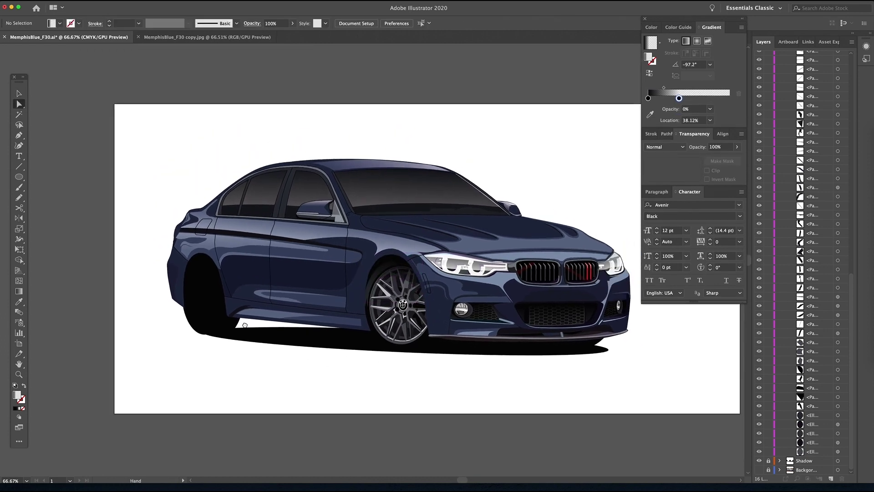
key("v")
key("a")
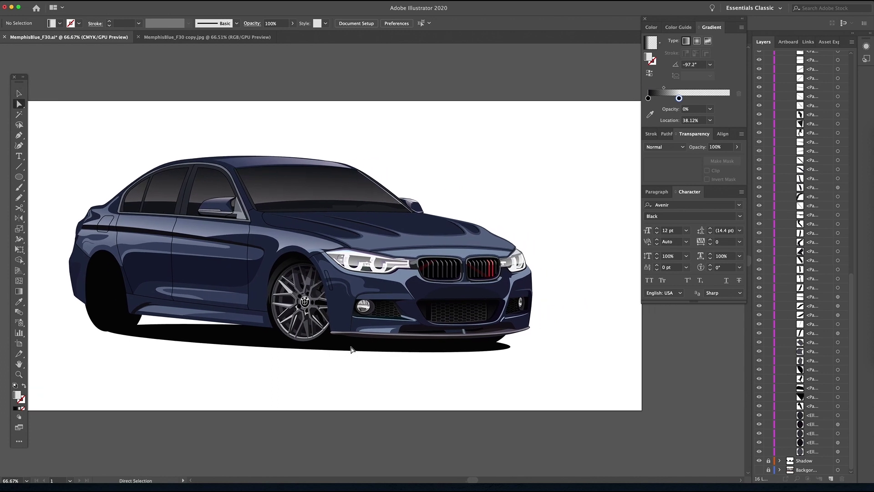
key("z")
left_click(375, 297)
left_click_drag(459, 255, 426, 284)
left_click_drag(375, 262, 415, 289)
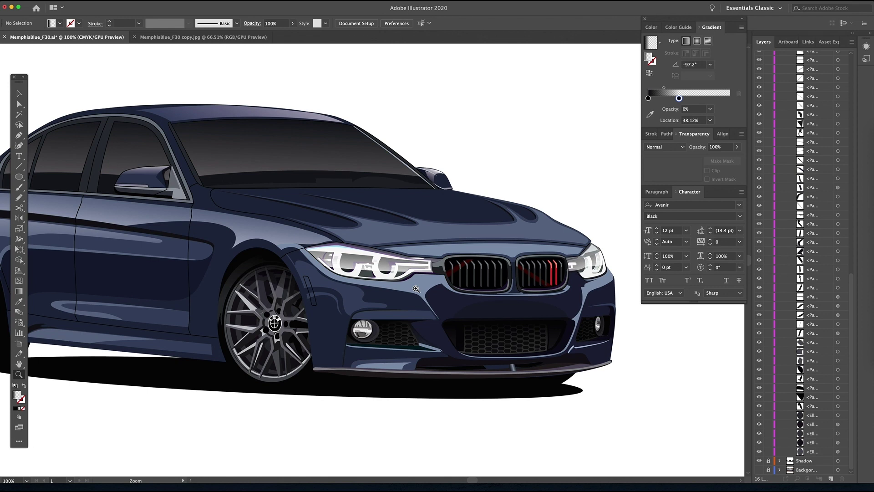
key("v")
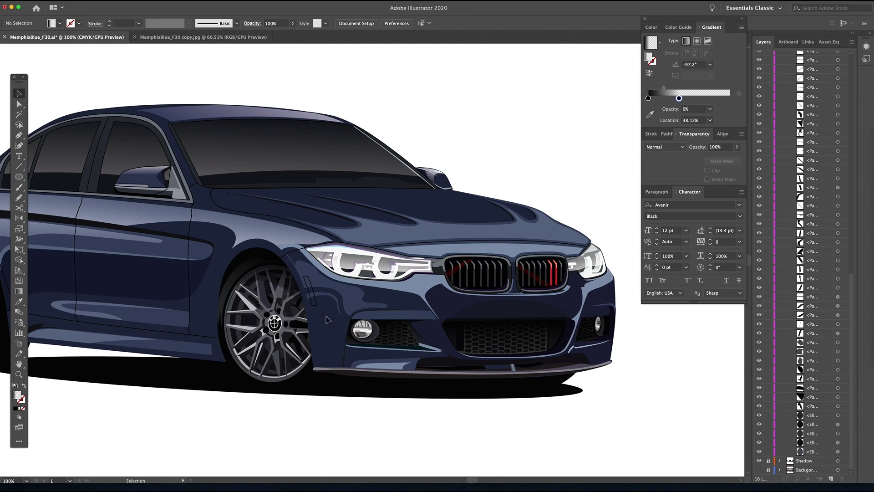